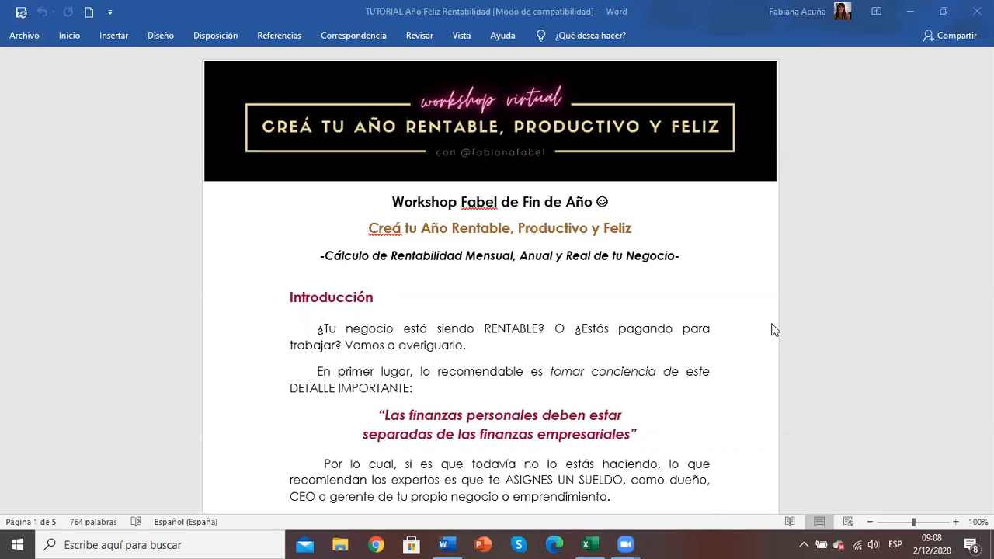
Step: Read the introduction on separating personal and business finances, through to the first Rentabilidad Mensual question
left_click(750, 463)
key("Down")
key("Down")
key("Down")
key("Down")
key("Down")
key("Down")
key("Down")
key("Down")
key("Down")
key("Down")
key("Down")
key("Down")
key("Down")
key("Down")
key("Down")
key("Down")
key("Down")
key("Down")
key("Down")
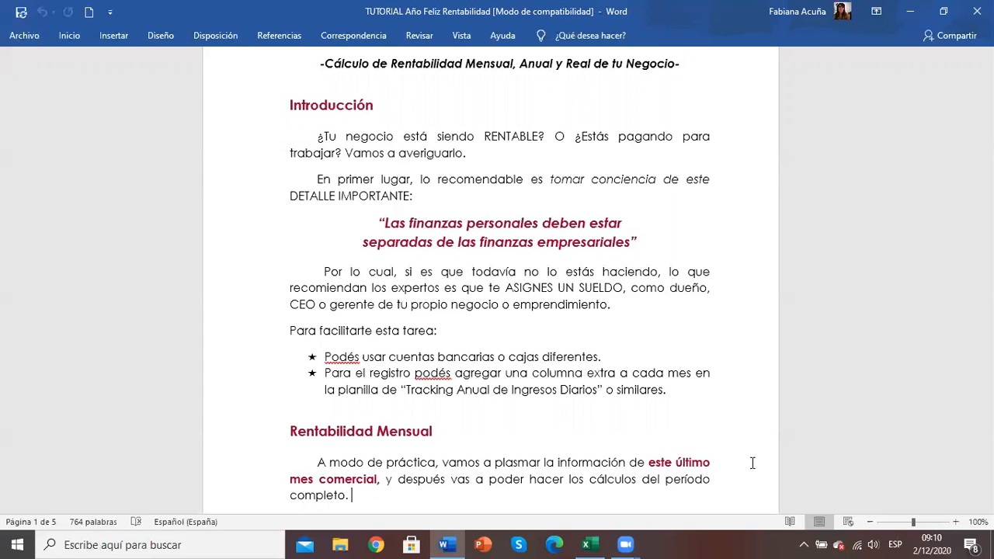
scroll(752, 462, "down", 6)
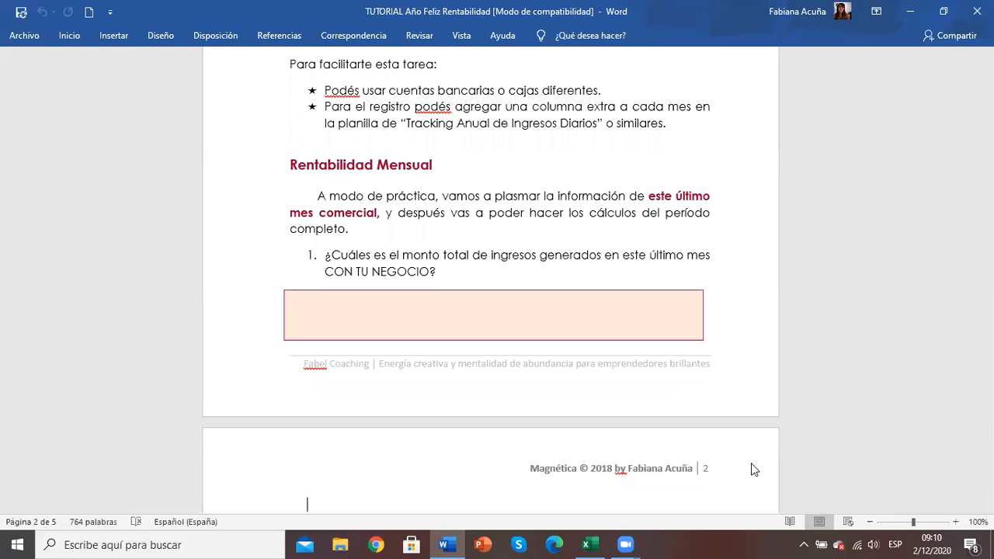
Step: Answer question 1 on last month's total business income with $100.000,- in the box below it
left_click(468, 323)
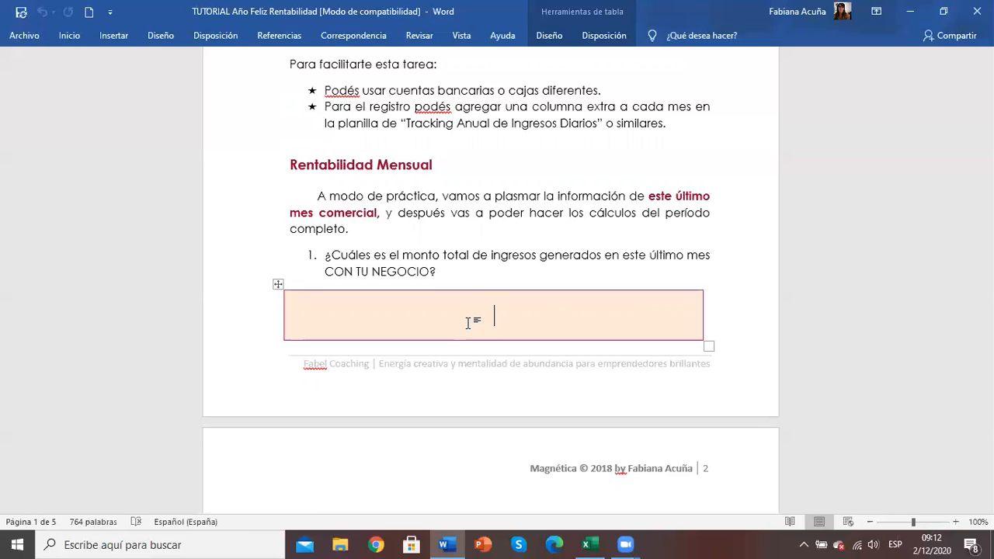
type("100.000,-")
left_click(455, 316)
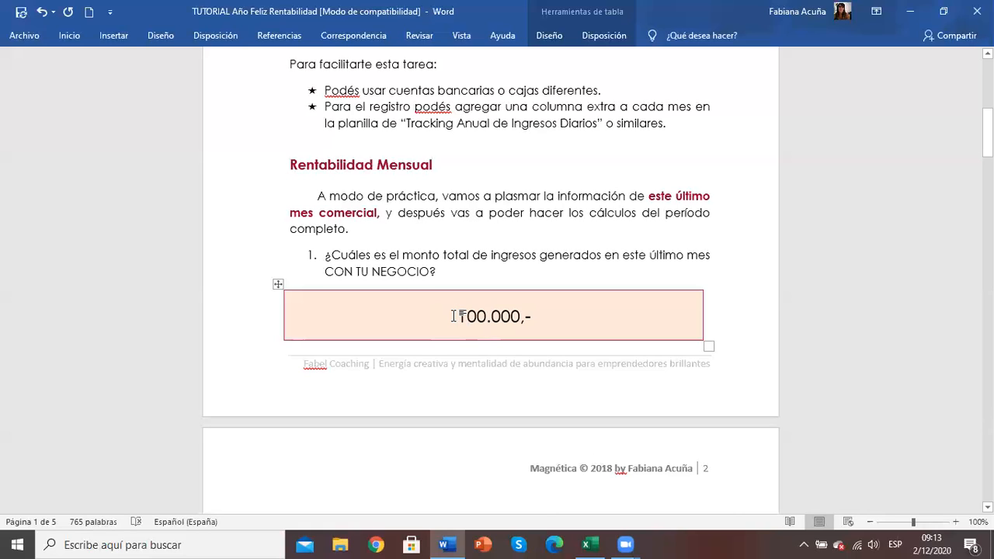
type("$")
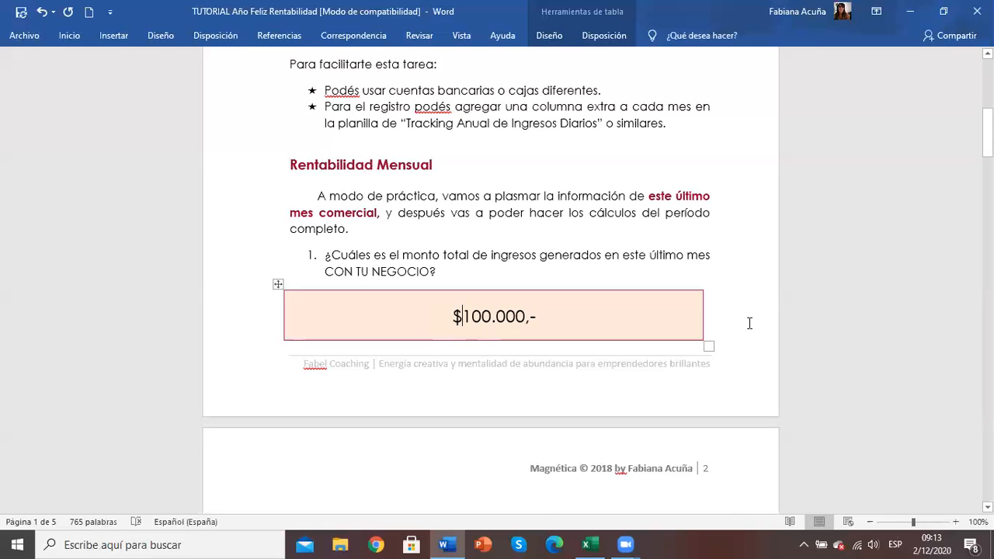
Step: List HOMESERVICE, NUBE and monotributo as the first three concepts in the COSTOS FIJOS table
scroll(750, 323, "down", 3)
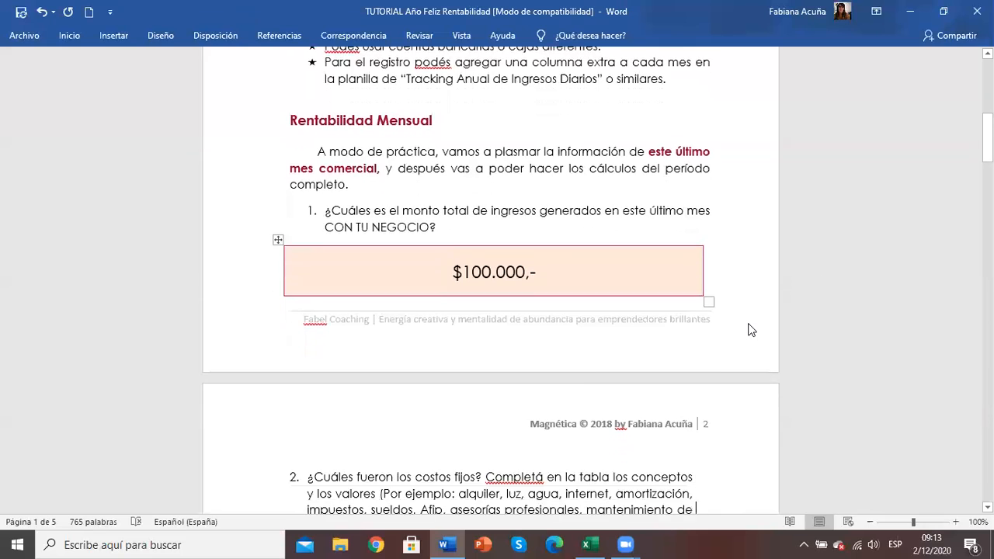
key("Down")
key("Down")
key("Down")
key("Down")
key("Down")
key("Down")
key("Down")
key("Down")
key("Down")
key("Down")
key("Down")
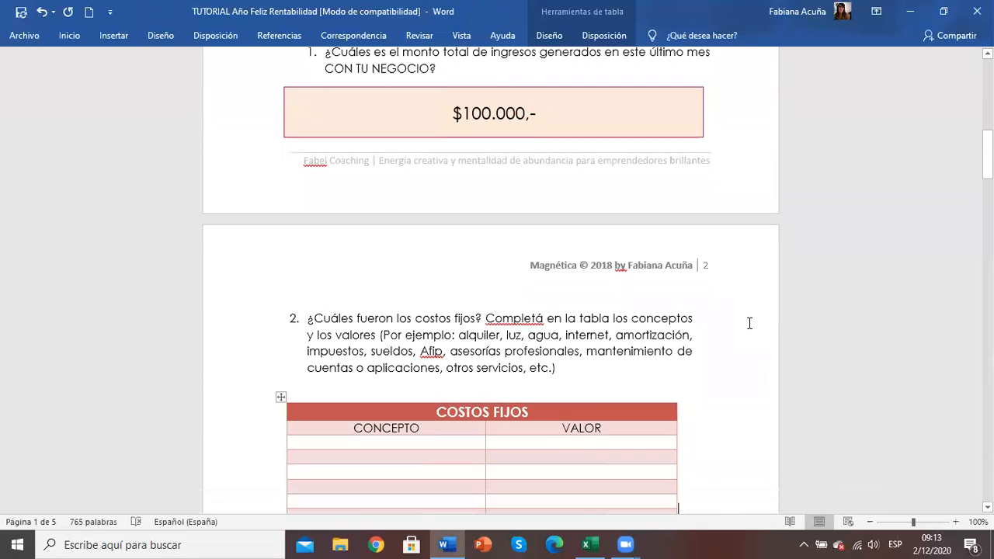
key("Down")
key("Down")
key("Down")
key("Down")
key("Down")
key("Down")
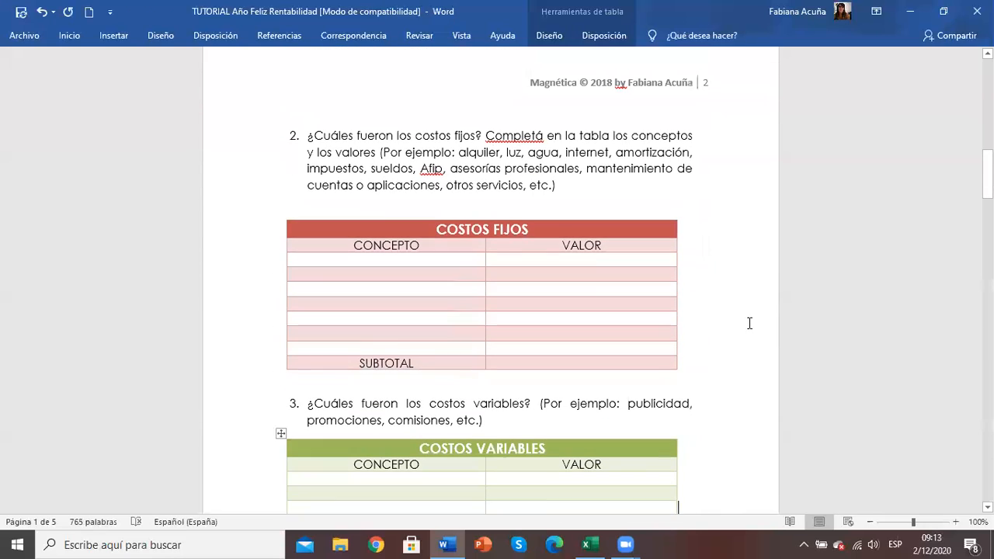
left_click(379, 243)
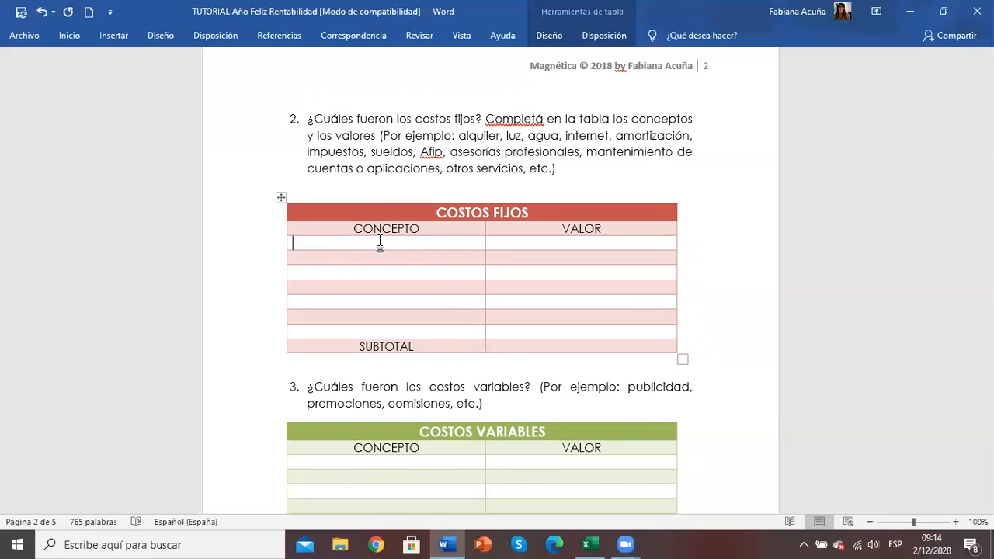
type("HOMESERVICE")
left_click(378, 260)
type("NUBE")
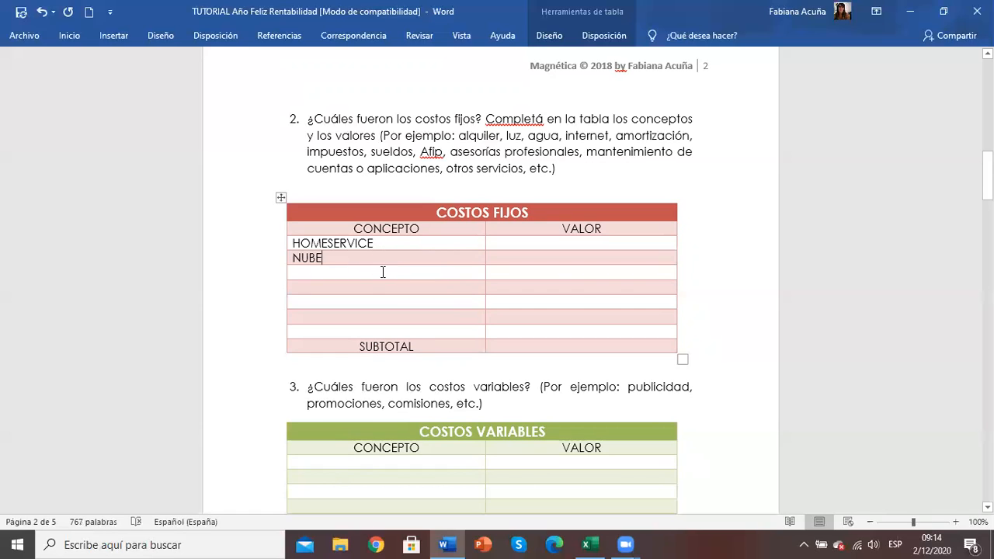
left_click(381, 273)
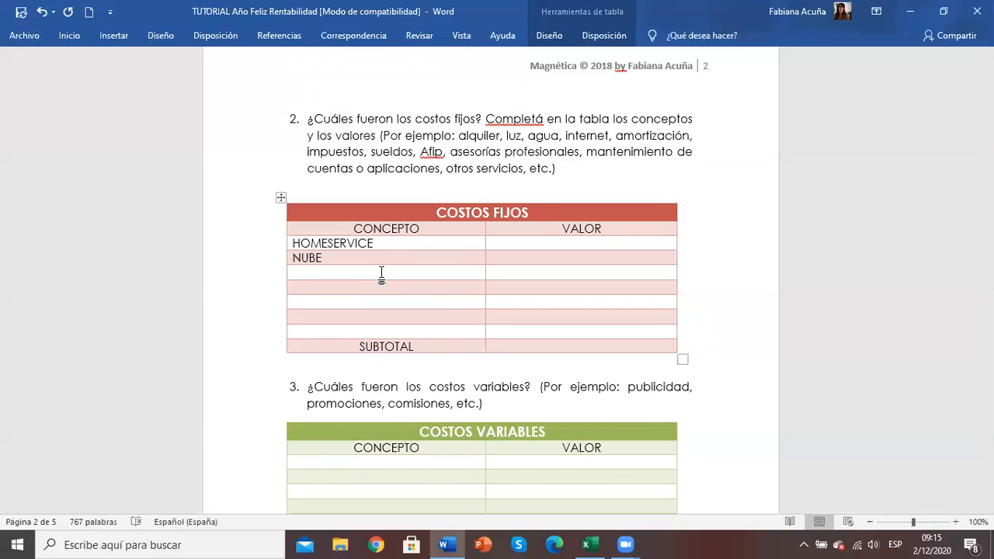
type("monotributo")
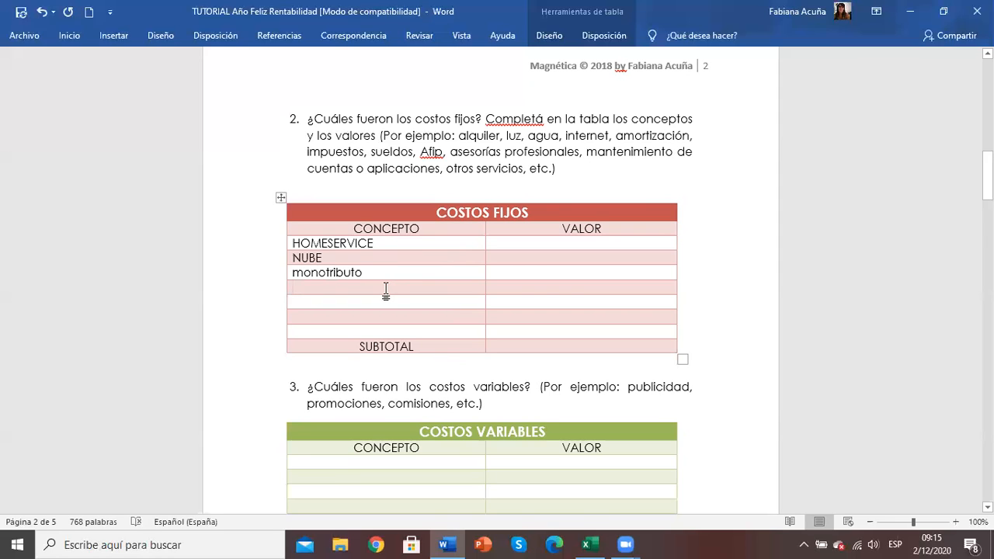
left_click(385, 288)
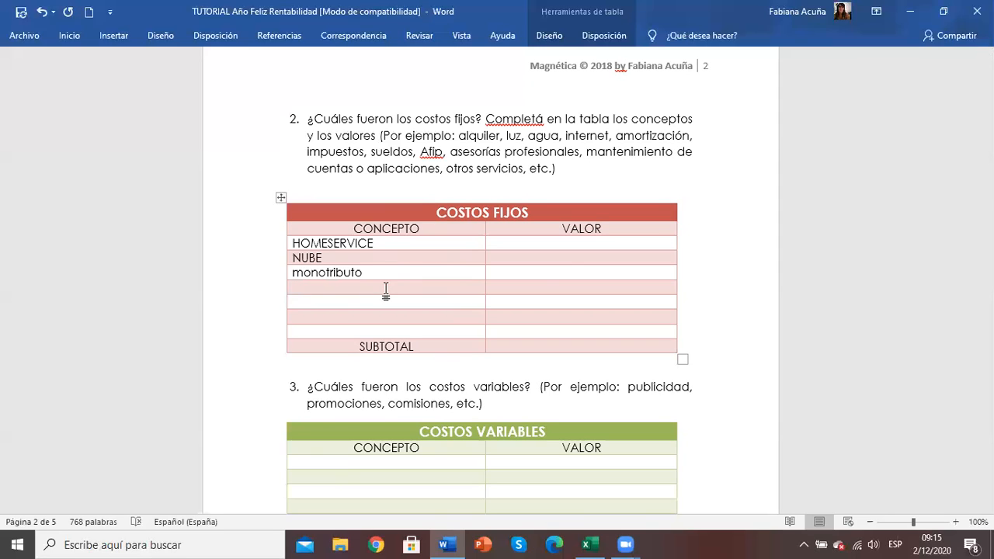
Step: Enter 6.000 as the SUBTOTAL value of the COSTOS FIJOS table
left_click(562, 249)
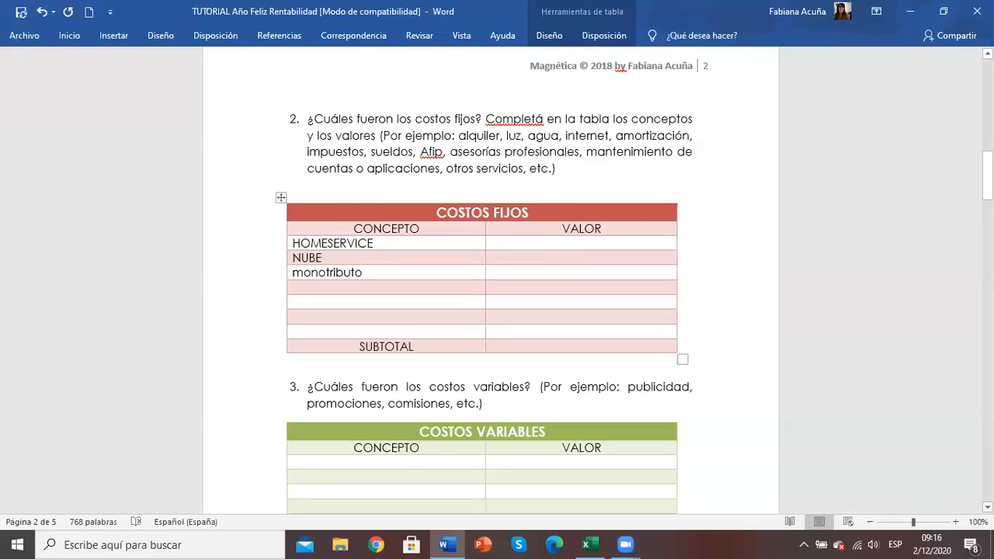
left_click(988, 506)
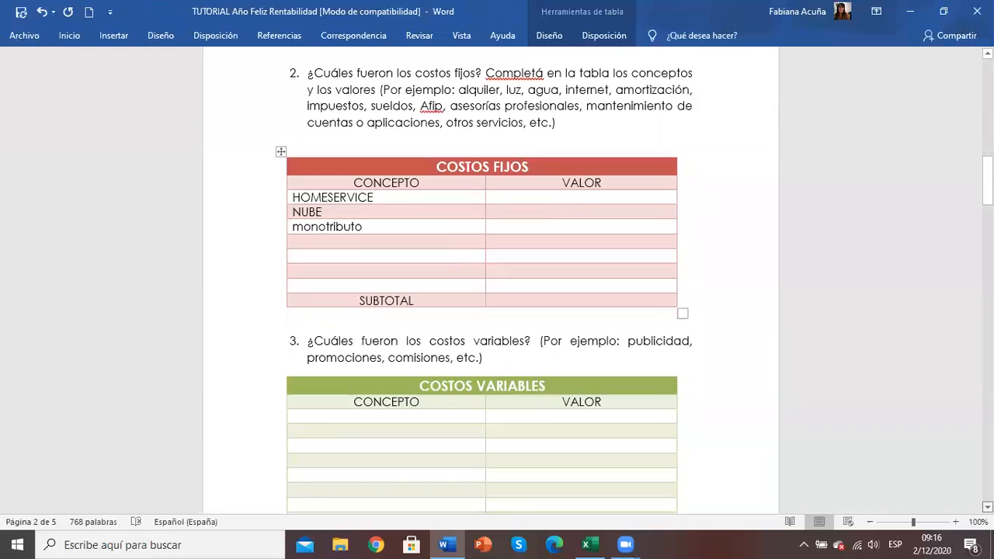
scroll(613, 168, "down", 2)
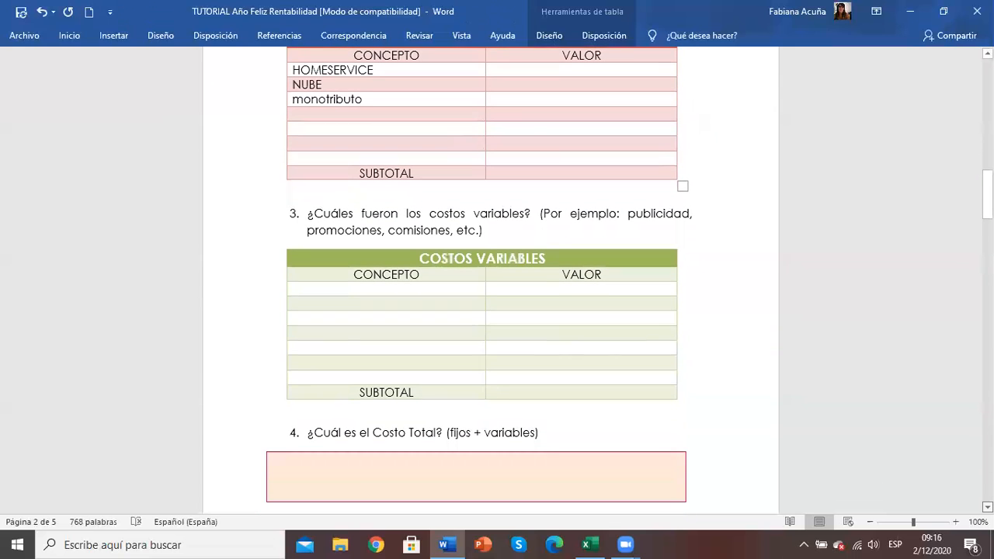
left_click(613, 168)
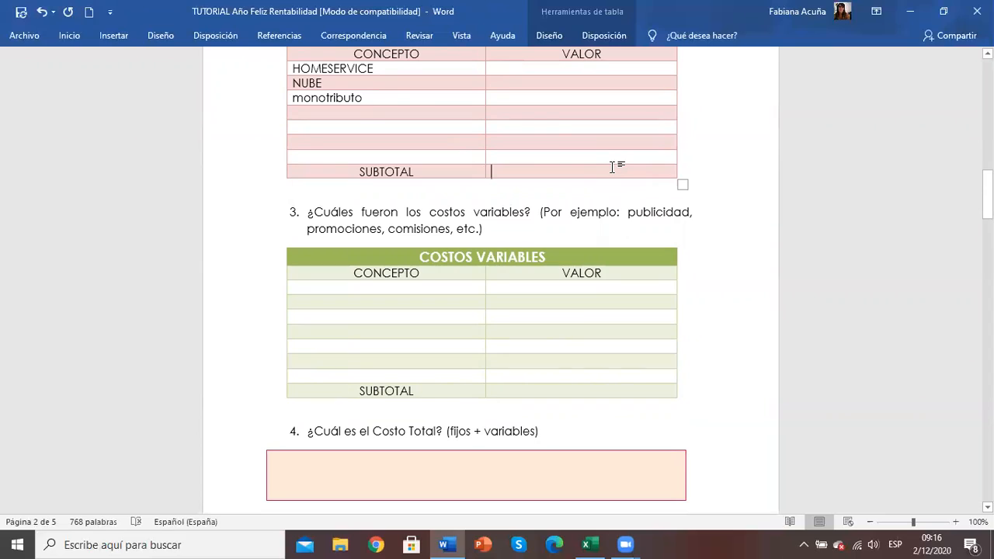
type("6000")
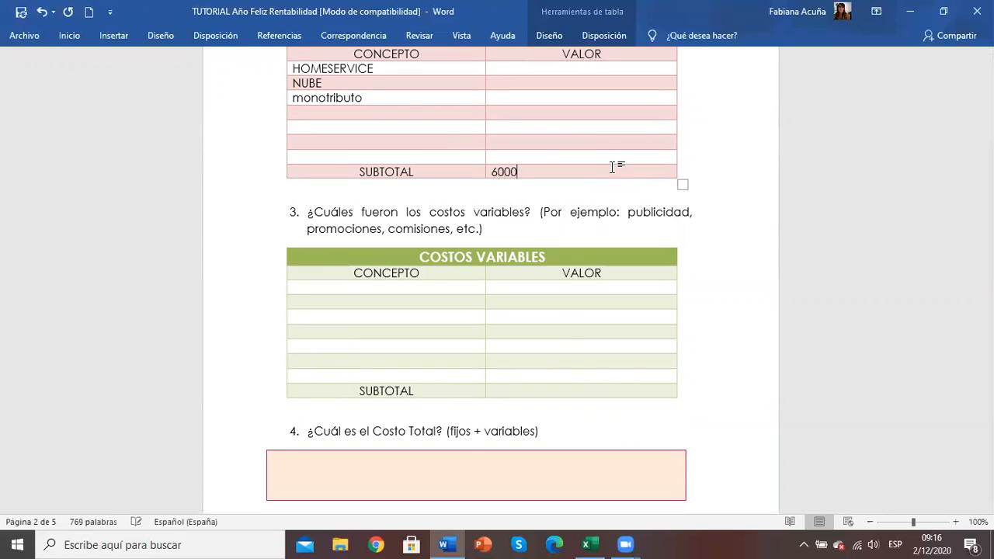
key("Left")
key("Left")
key("Left")
type(".")
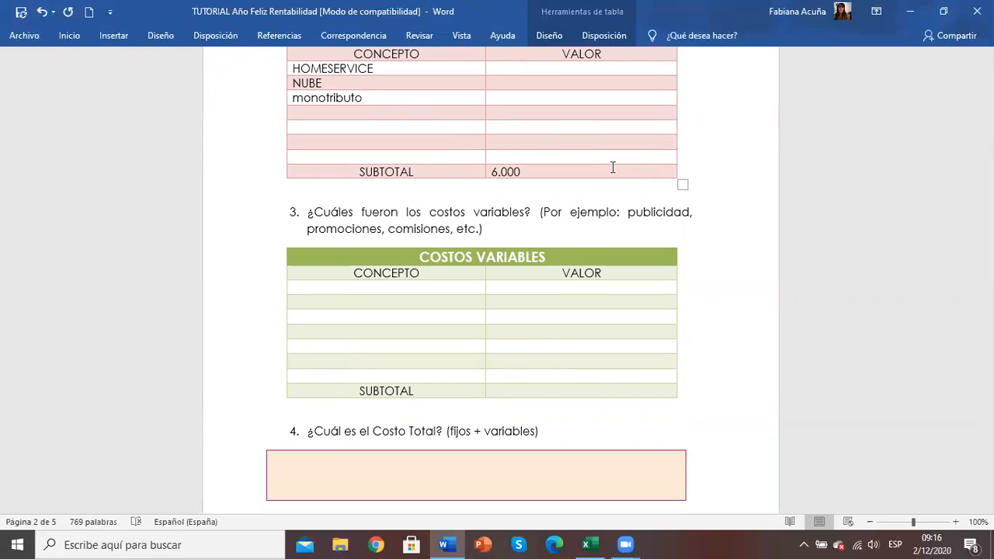
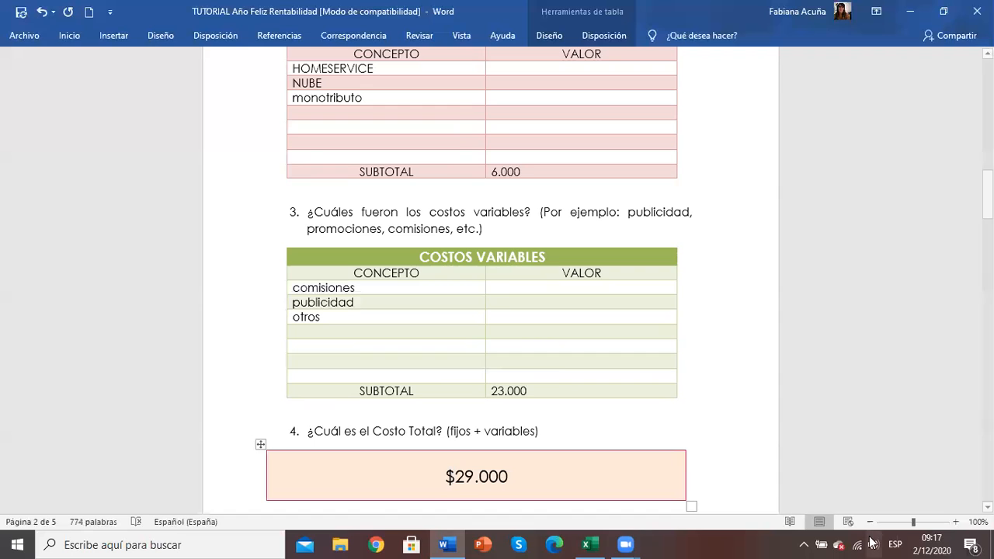
scroll(450, 476, "down", 1)
scroll(491, 280, "down", 4)
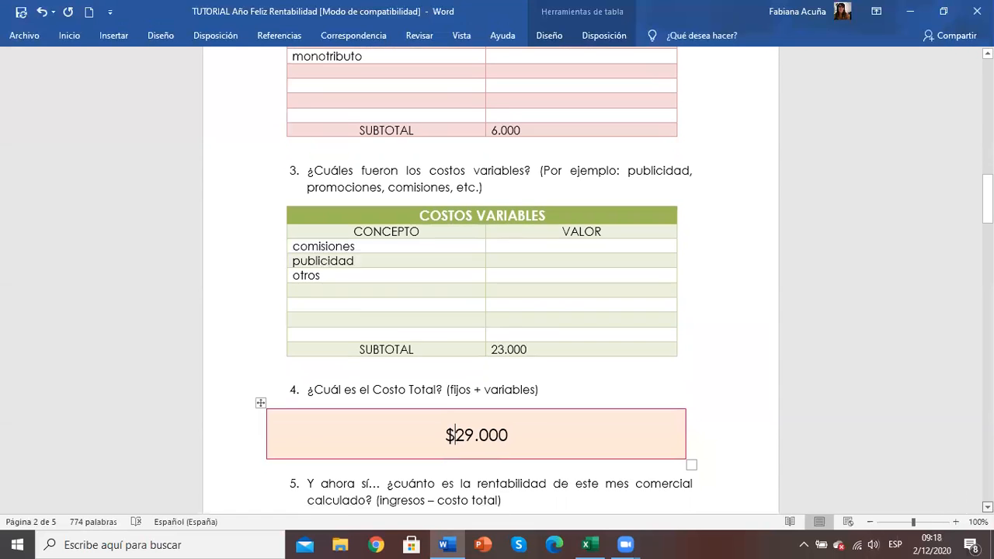
scroll(508, 262, "down", 2)
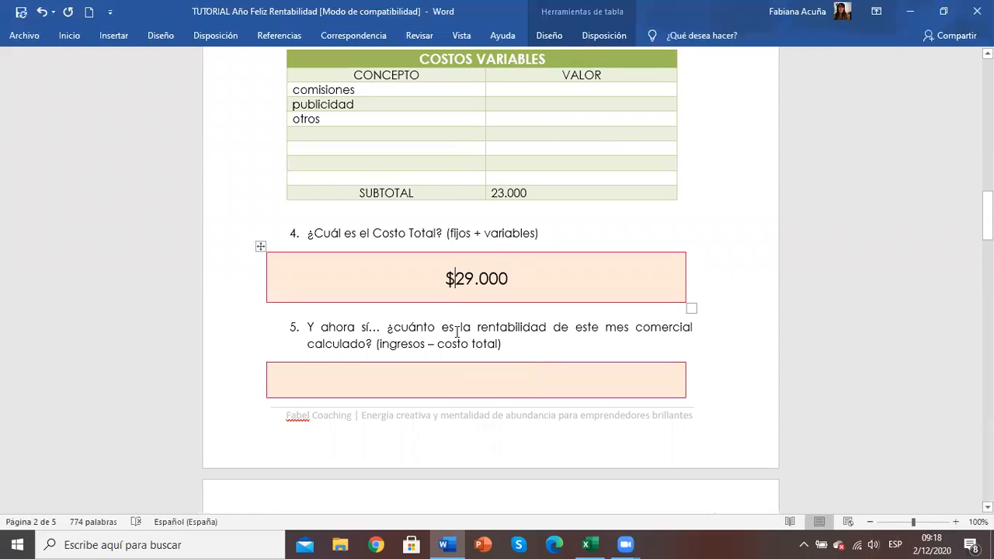
left_click(548, 380)
mouse_move(987, 217)
left_mouse_down()
mouse_move(988, 113)
mouse_move(988, 235)
mouse_move(987, 223)
left_mouse_up()
left_click(534, 293)
type("100000-")
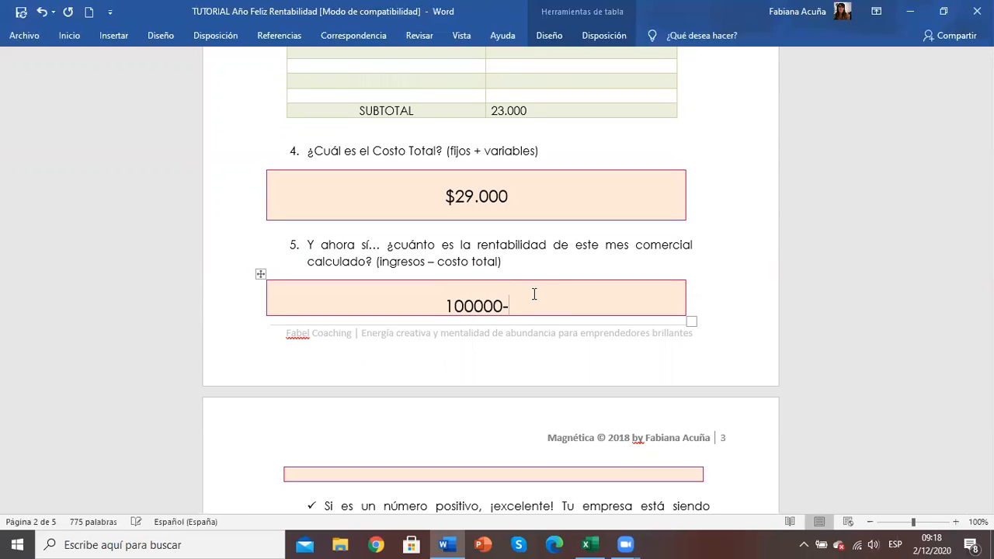
type("29000")
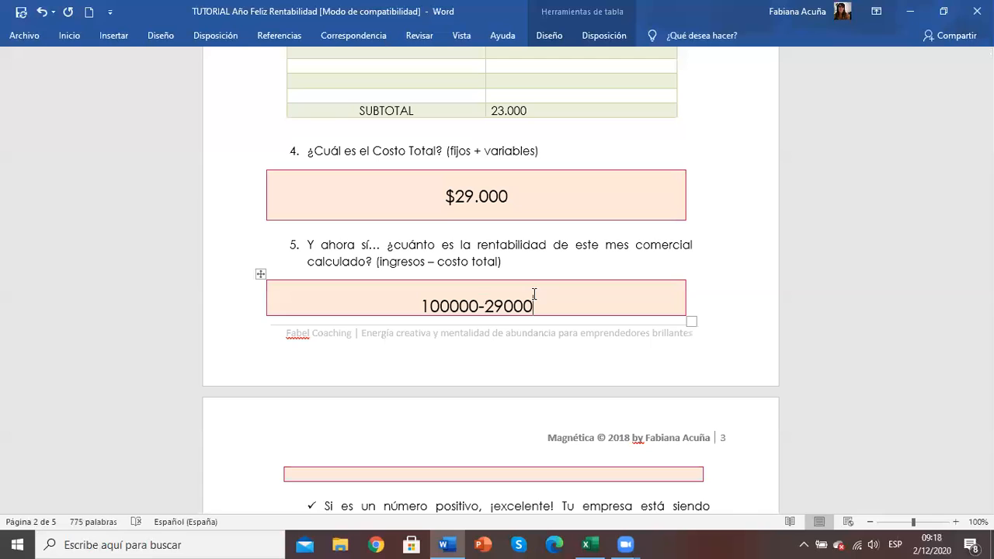
type("=")
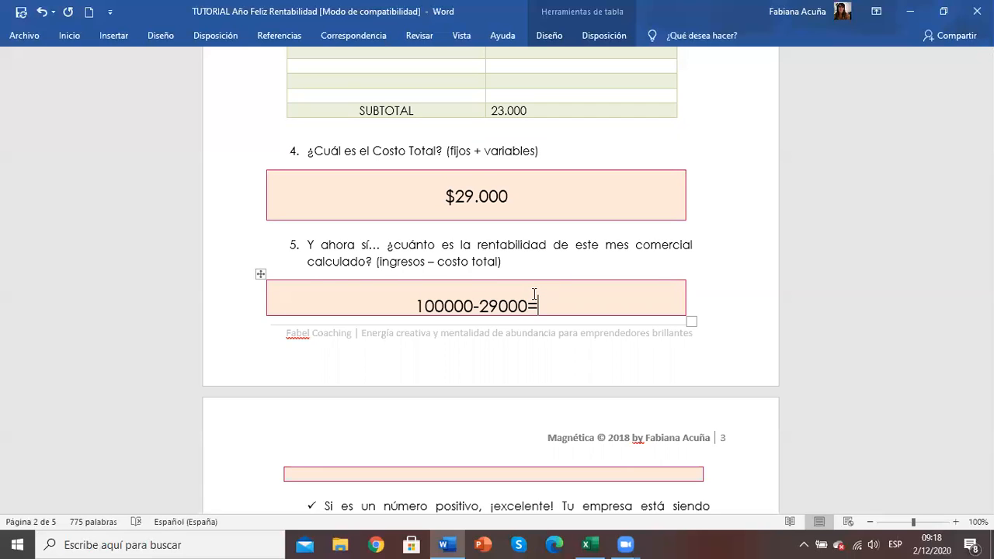
type("71.000")
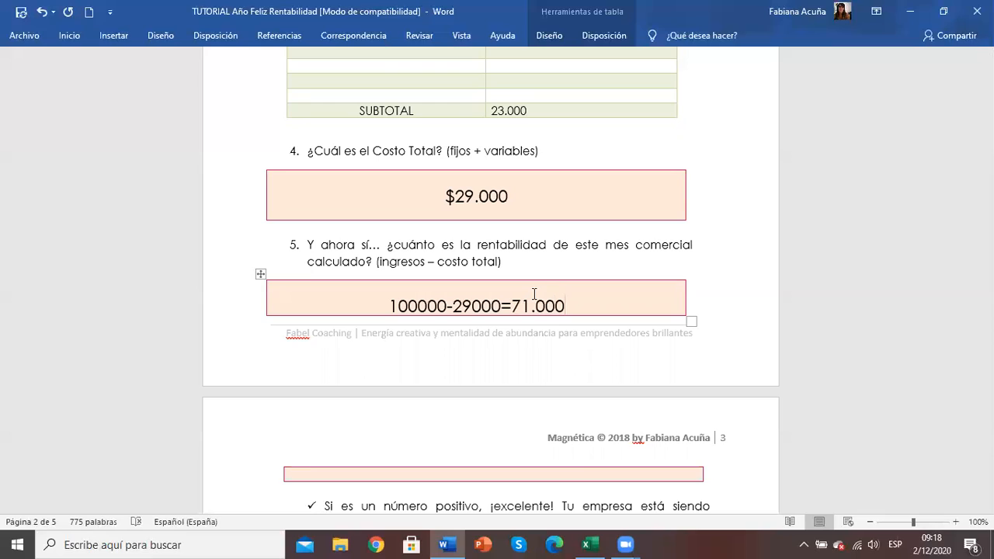
Step: Complete the question 5 subtraction with the result $71.000, separated from the equals sign by a space
left_click(512, 302)
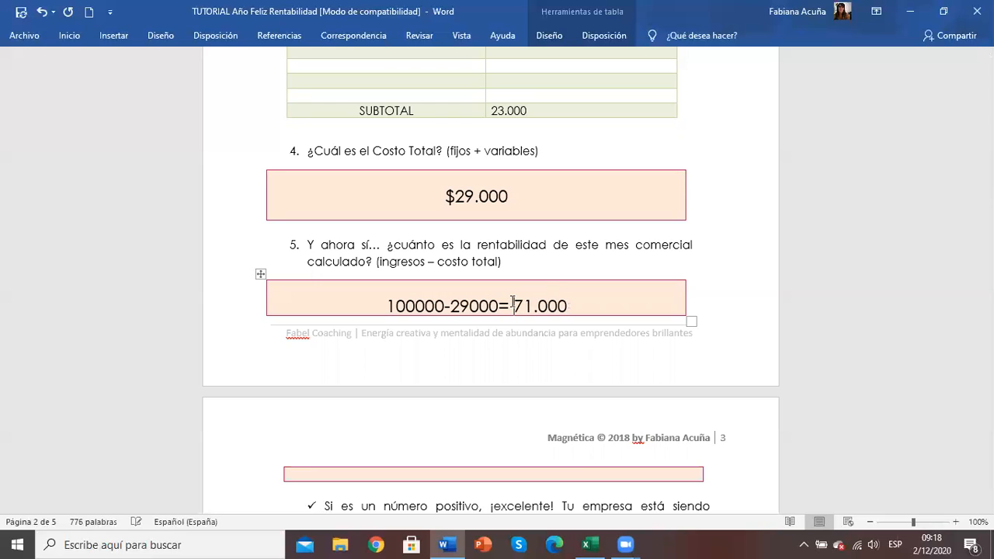
type("$")
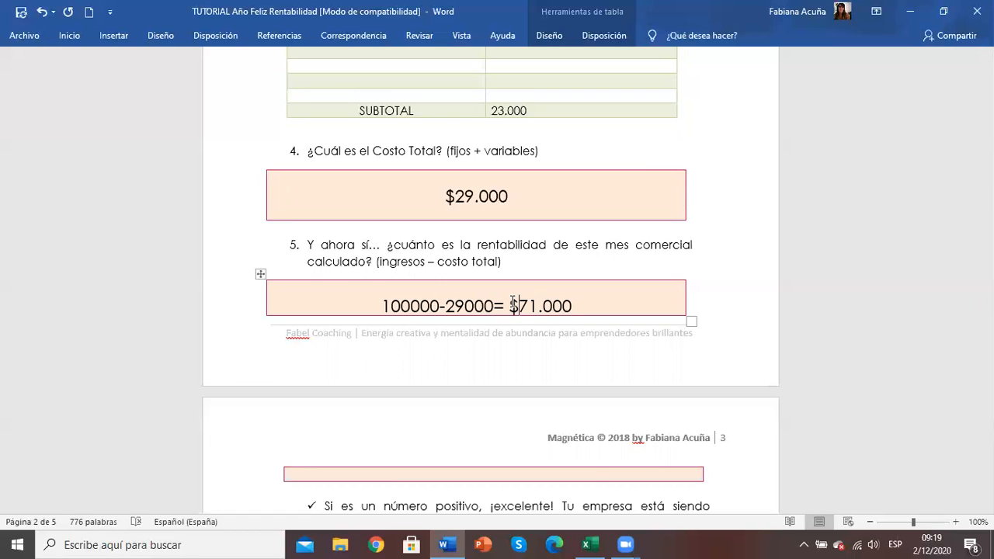
Step: Review the COSTOS VARIABLES and COSTOS FIJOS tables that precede the monthly profitability result
key("Down")
key("Down")
key("Down")
key("Up")
key("Up")
key("Up")
key("Up")
key("Up")
key("Up")
key("Up")
key("Up")
key("Up")
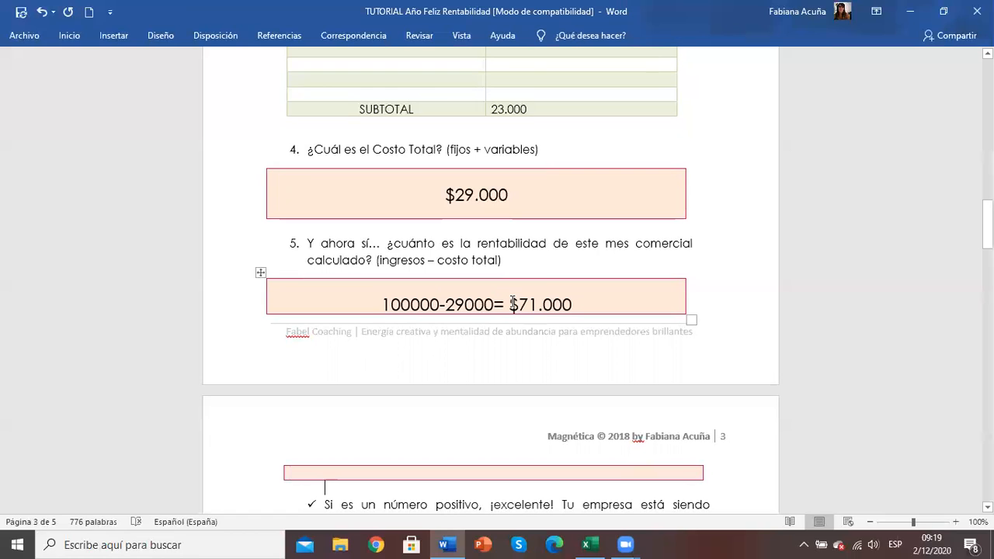
scroll(512, 303, "up", 4)
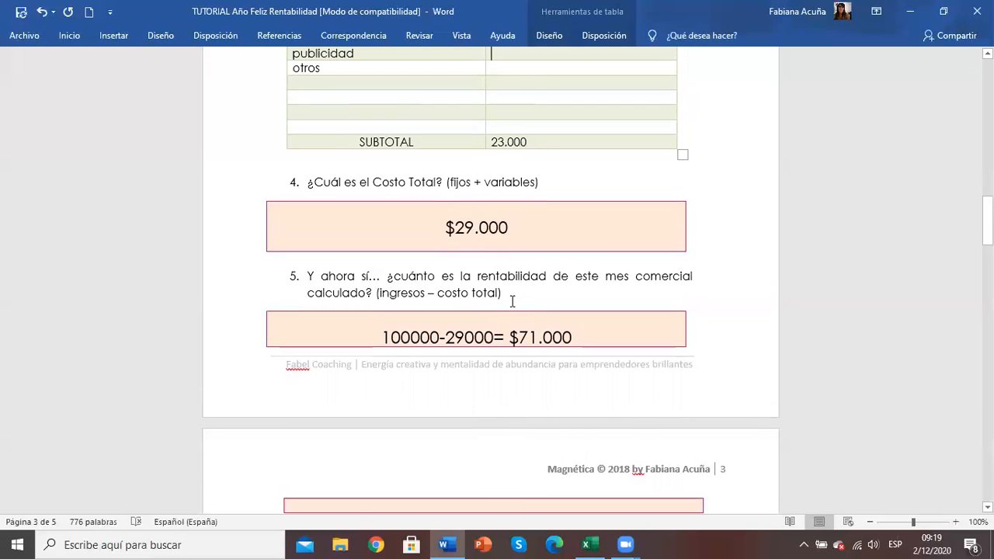
key("Up")
key("Up")
key("Up")
key("Up")
key("Up")
key("Up")
key("Up")
key("Up")
key("Up")
key("Up")
key("Up")
key("Up")
key("Up")
key("Up")
key("Up")
key("Up")
key("Up")
key("Up")
key("Up")
key("Up")
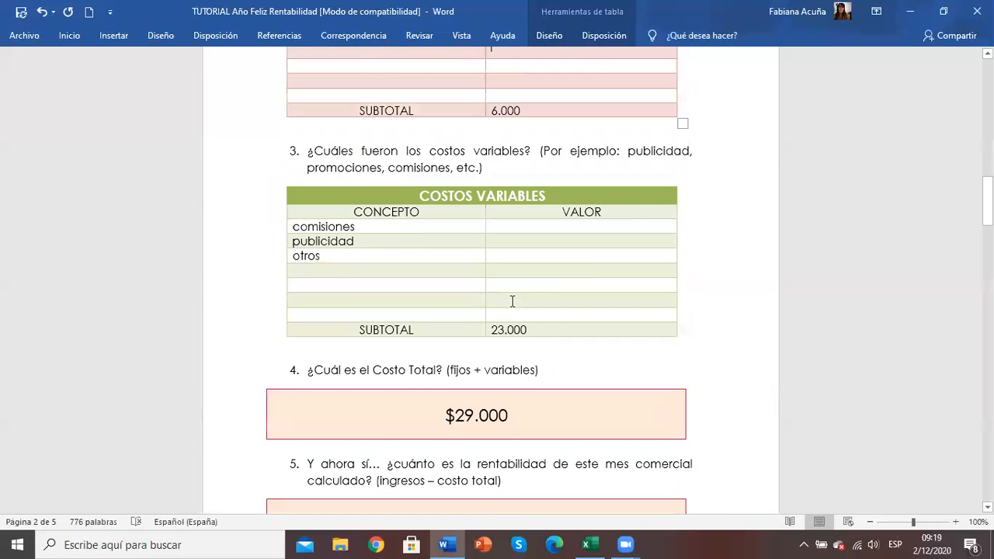
key("Up")
key("Up")
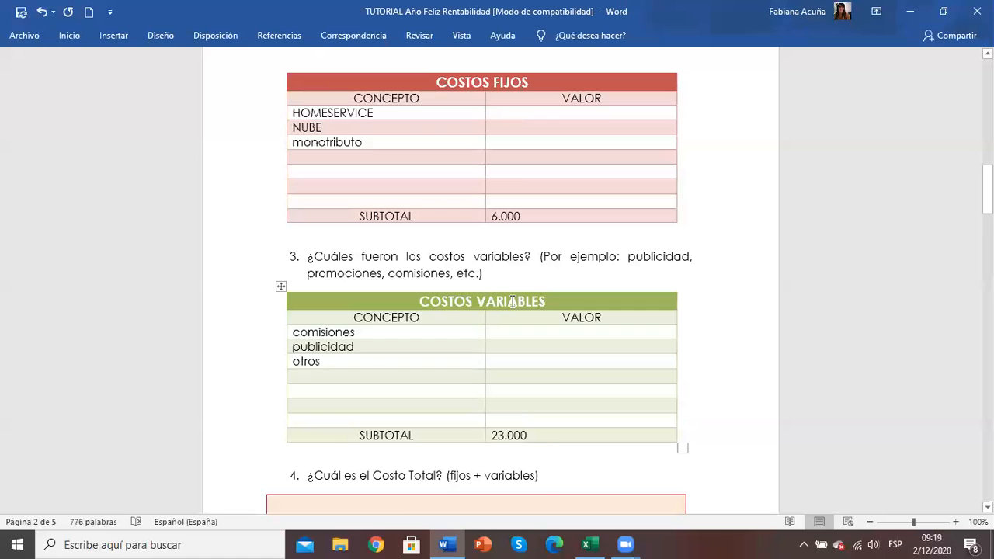
left_click(401, 157)
key("Down")
key("Down")
key("Down")
key("Down")
key("Down")
key("Down")
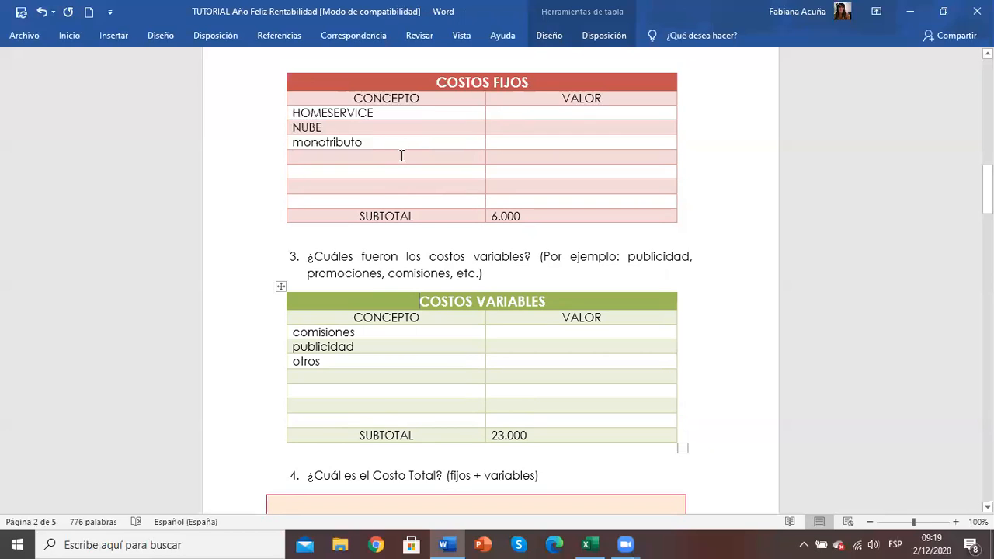
key("Down")
key("Down")
key("Down")
key("Down")
key("Down")
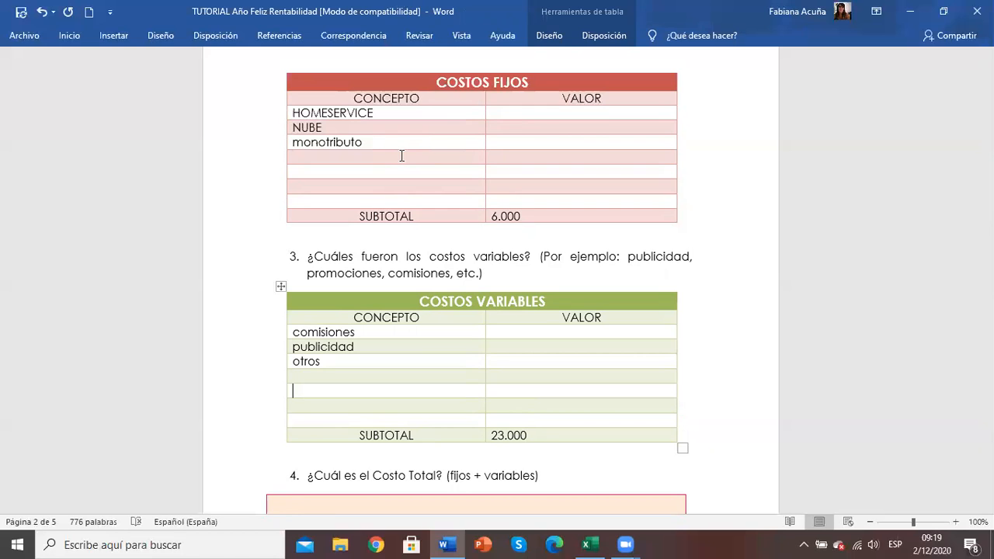
Step: Add /2 = 35.000 below the subtraction in the question 5 answer box, where it continues on page 3
key("Page_Down")
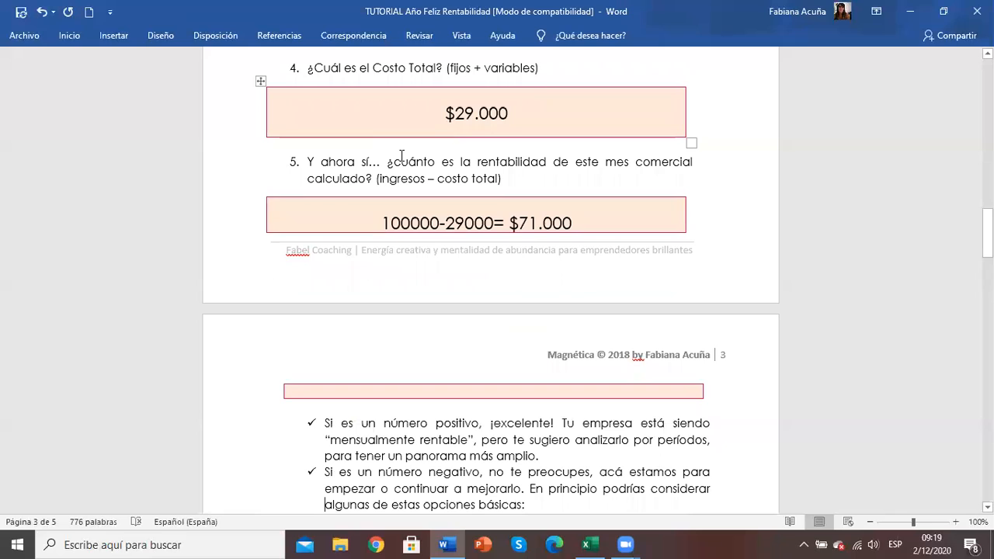
left_click(617, 224)
key("Return")
key("Return")
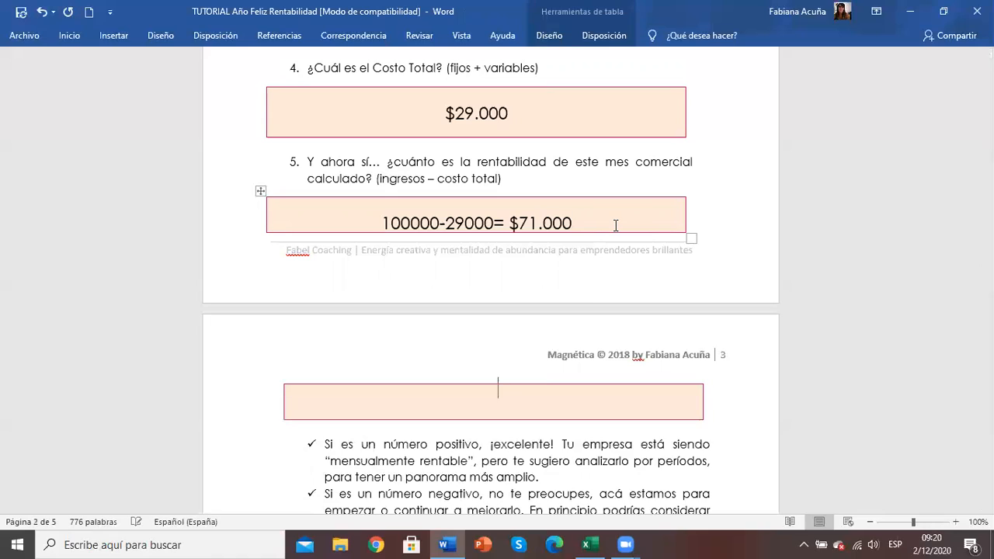
type("/")
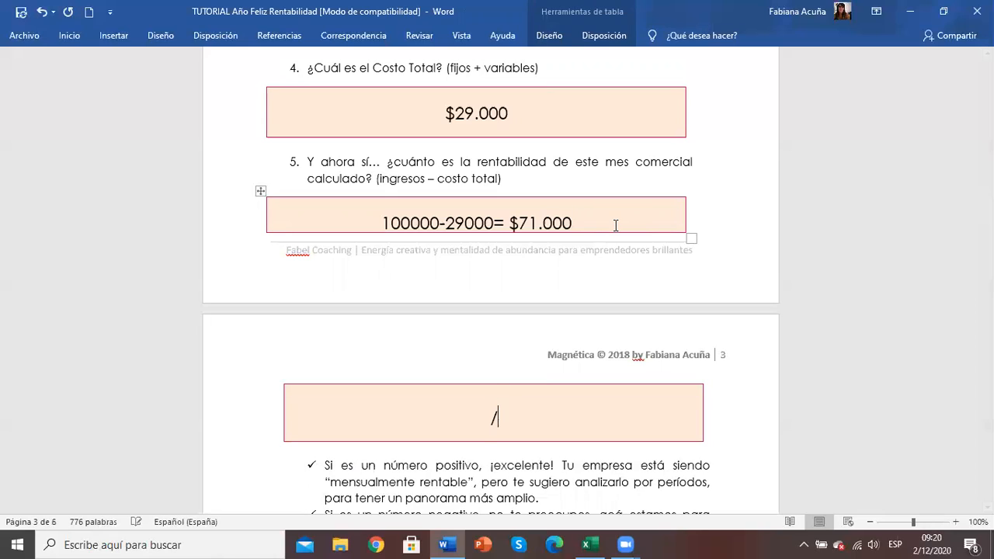
type("2 /")
key("BackSpace")
key("BackSpace")
type("= 35.000")
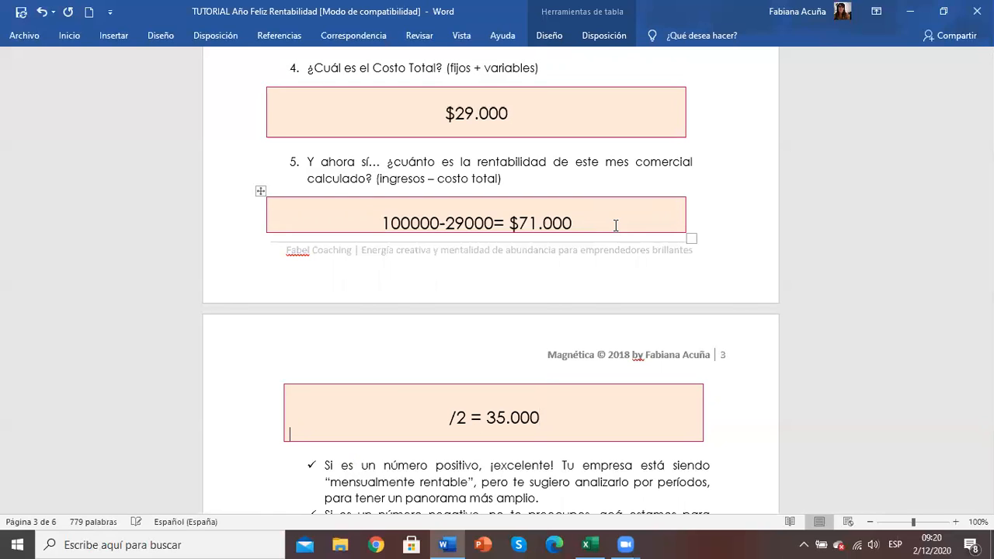
Step: Read the advice on positive and negative monthly results and the start of the Rentabilidad Anual section
key("Down")
key("Down")
key("Down")
key("Down")
key("Down")
key("Down")
key("Down")
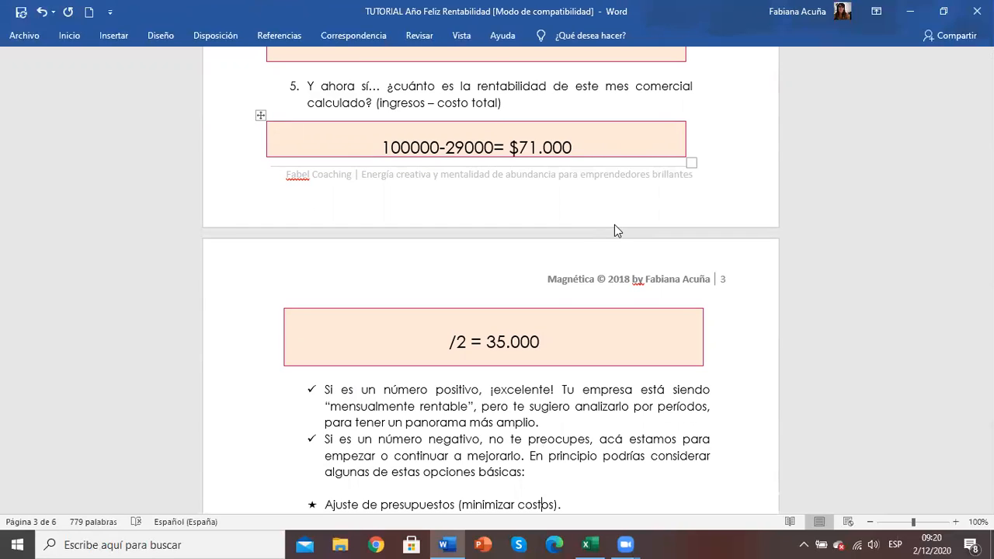
scroll(615, 231, "down", 5)
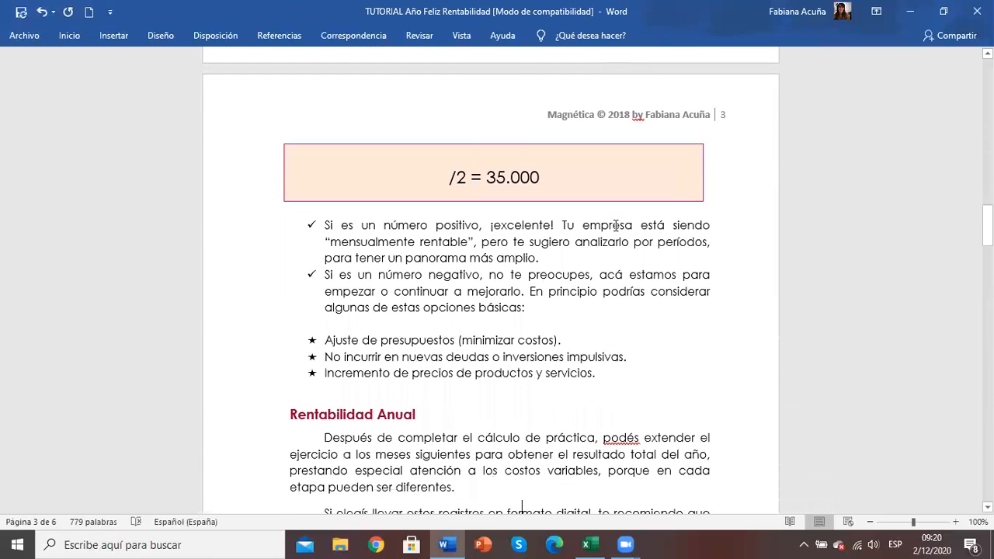
scroll(615, 225, "down", 1)
scroll(615, 225, "down", 1)
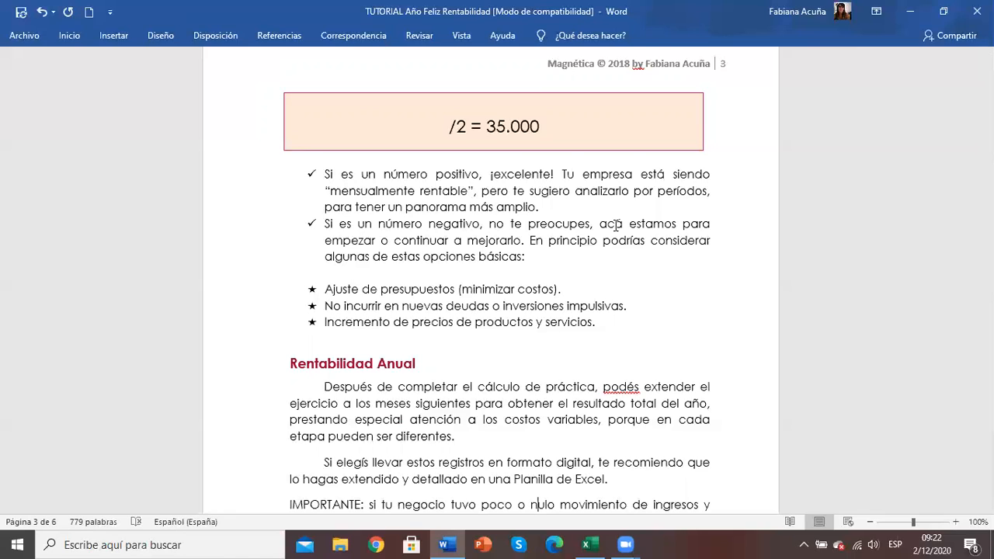
scroll(616, 225, "down", 1)
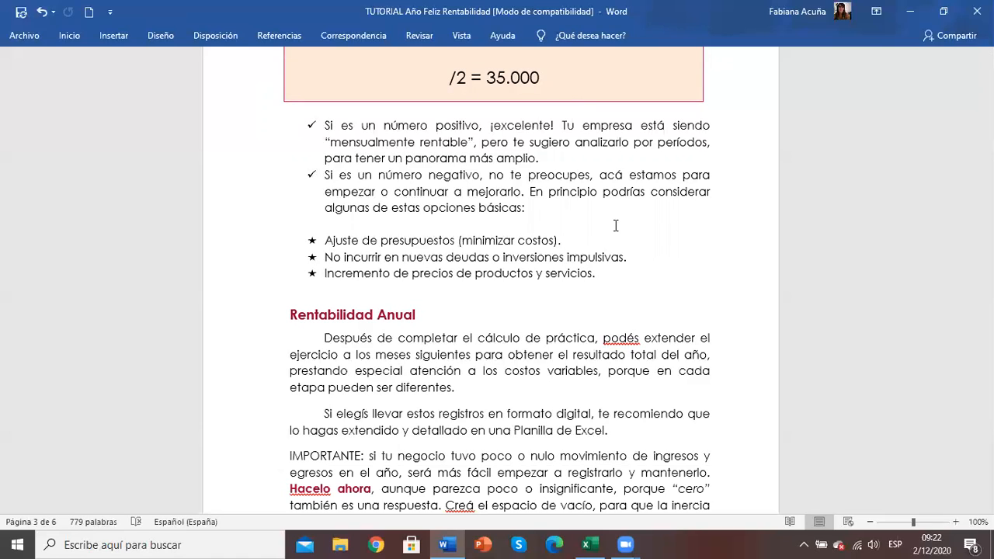
Step: Recheck the monthly result, and read the Rentabilidad Anual section through question 6 on annual profitability
key("Up")
key("Up")
key("Up")
key("Up")
key("Up")
key("Up")
key("Up")
key("Up")
key("Up")
key("Up")
key("Up")
key("Up")
key("Up")
key("Up")
key("Up")
key("Up")
key("Up")
key("Up")
key("Up")
key("Up")
key("Up")
key("Up")
key("Up")
key("Up")
key("Up")
key("Down")
key("Down")
key("Down")
key("Down")
key("Down")
key("Down")
key("Down")
key("Down")
key("Down")
key("Down")
key("Down")
key("Down")
key("Down")
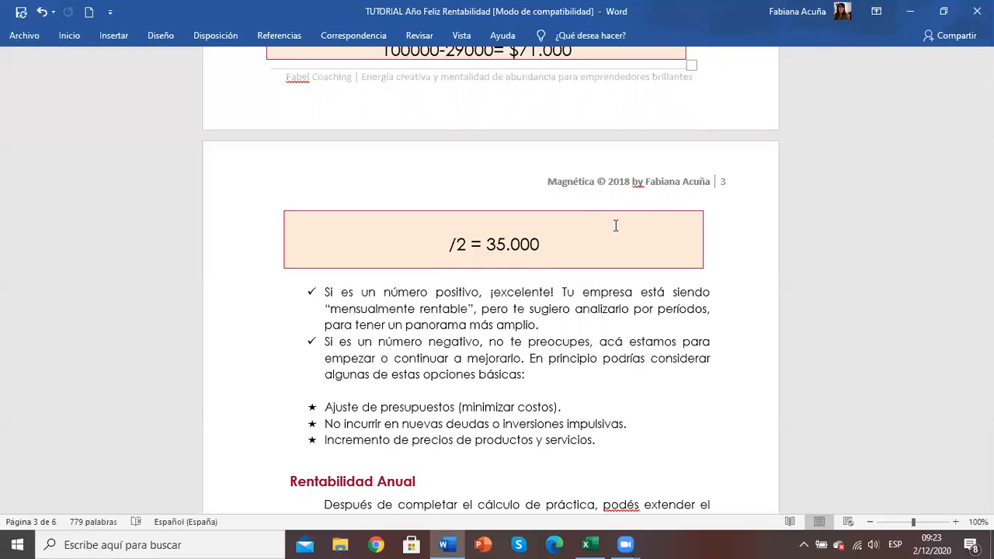
key("Down")
key("Down")
key("Down")
key("Down")
key("Down")
key("Down")
key("Down")
key("Down")
key("Down")
key("Down")
key("Down")
key("Down")
key("Down")
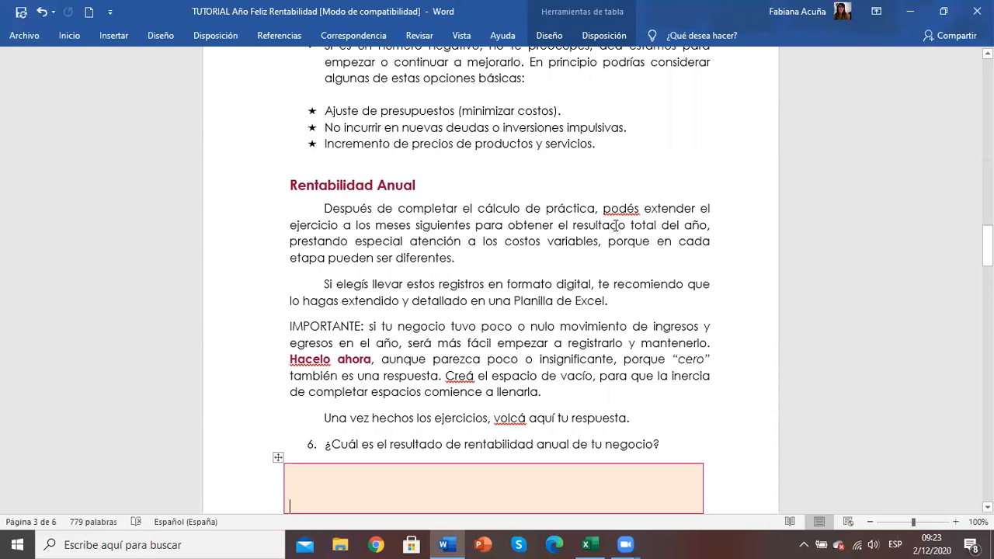
scroll(616, 225, "down", 5)
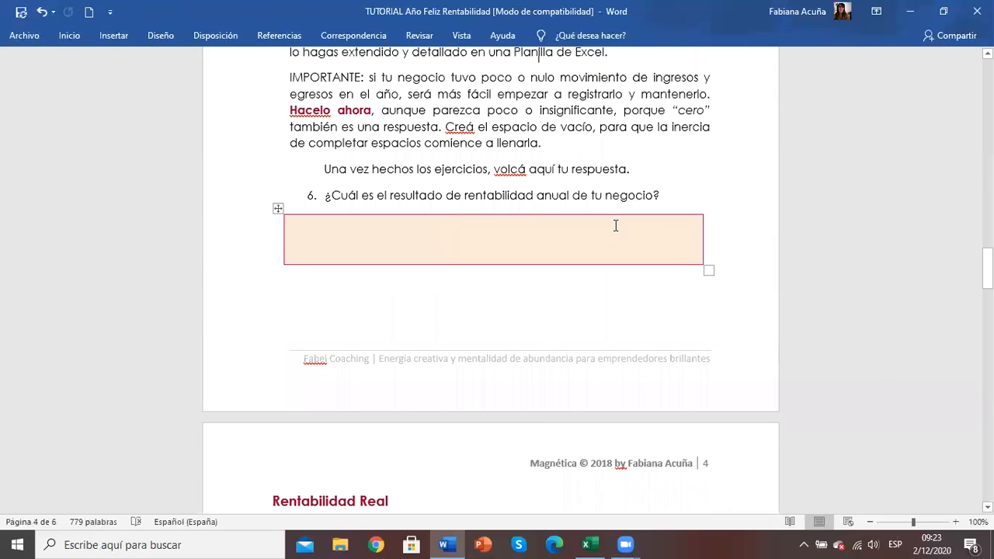
scroll(616, 226, "up", 4)
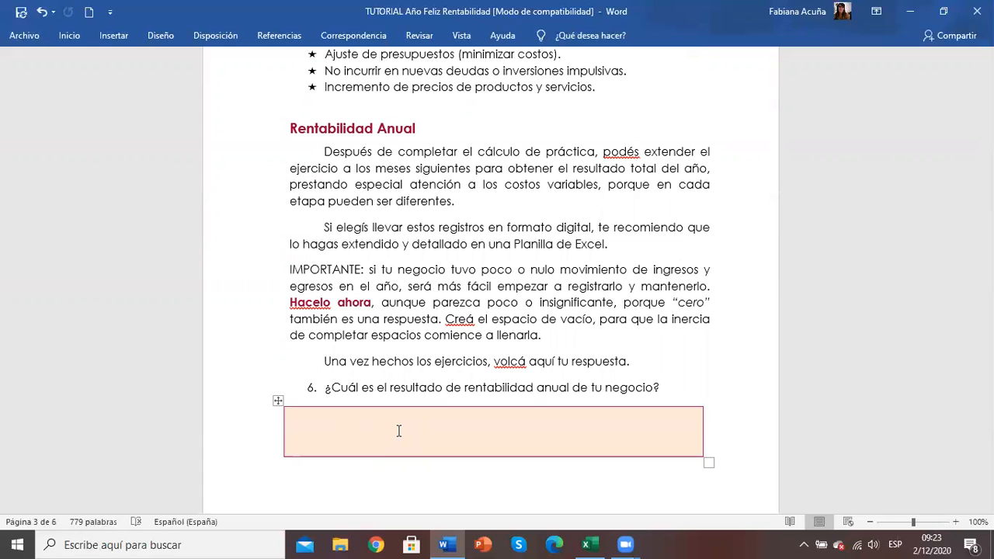
Step: Switch to the Excel profitability workbook and read the three completion instructions below the chart on the AÑO 2020 sheet
left_click(587, 545)
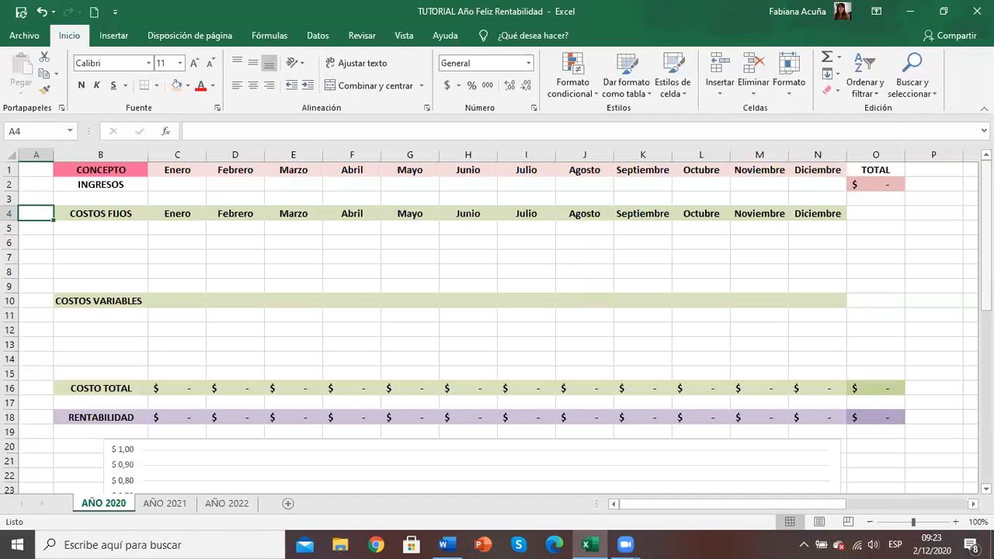
left_click_drag(986, 190, 986, 360)
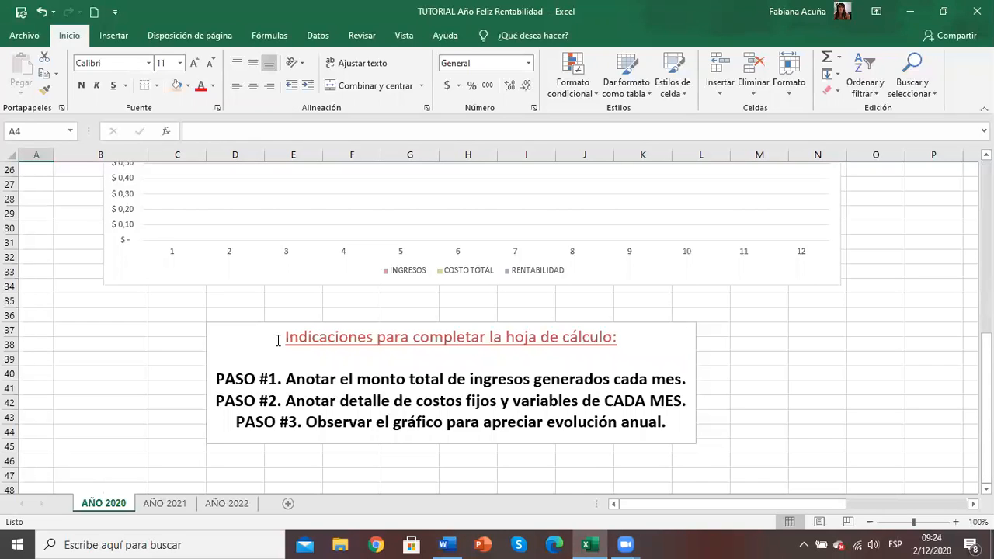
key("ctrl+Home")
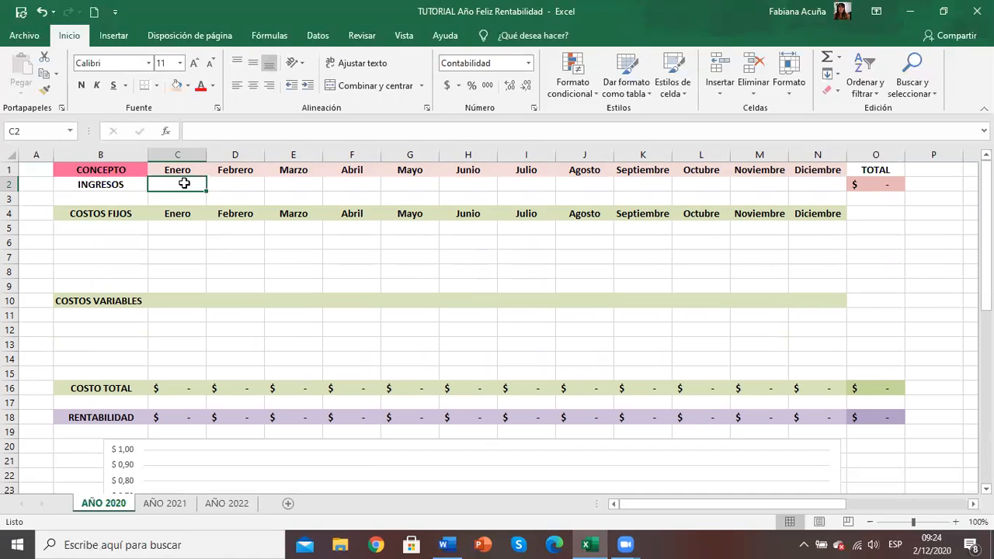
Step: Enter 100000 as Enero's INGRESOS and widen column C enough to show the full amount
type("10000")
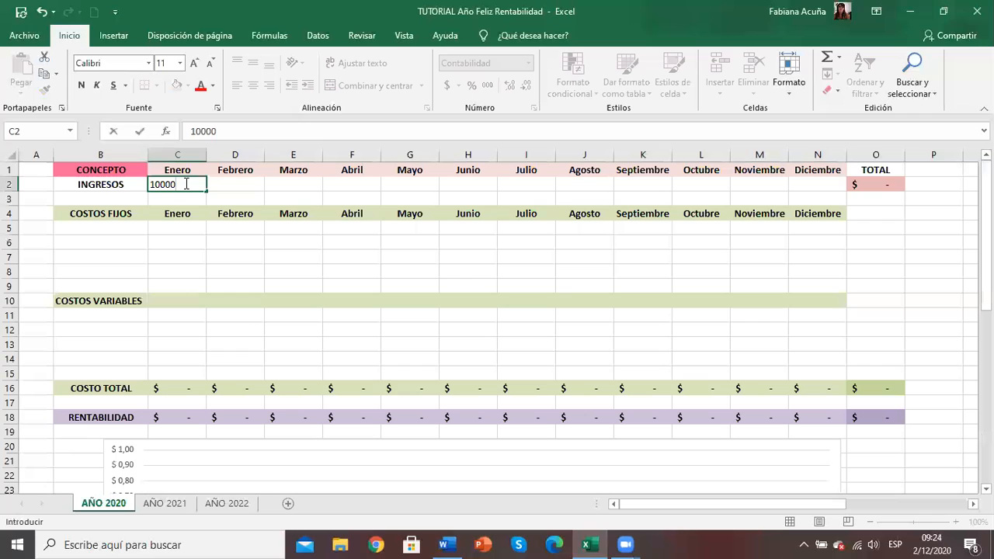
type("0")
key("Tab")
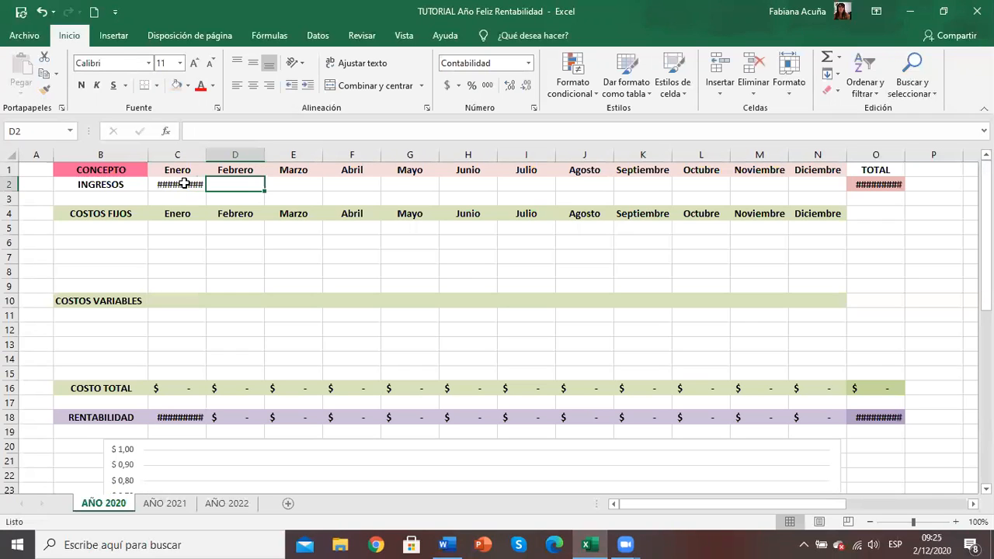
left_click_drag(206, 156, 217, 157)
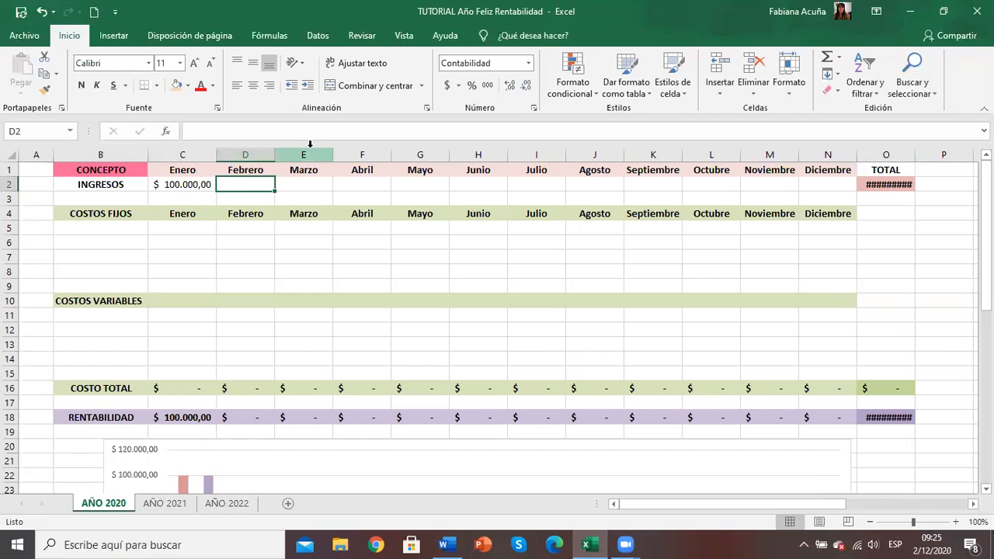
Step: Enter 70000 as Febrero's INGRESOS and select the INGRESOS cell for Marzo
type("70.00")
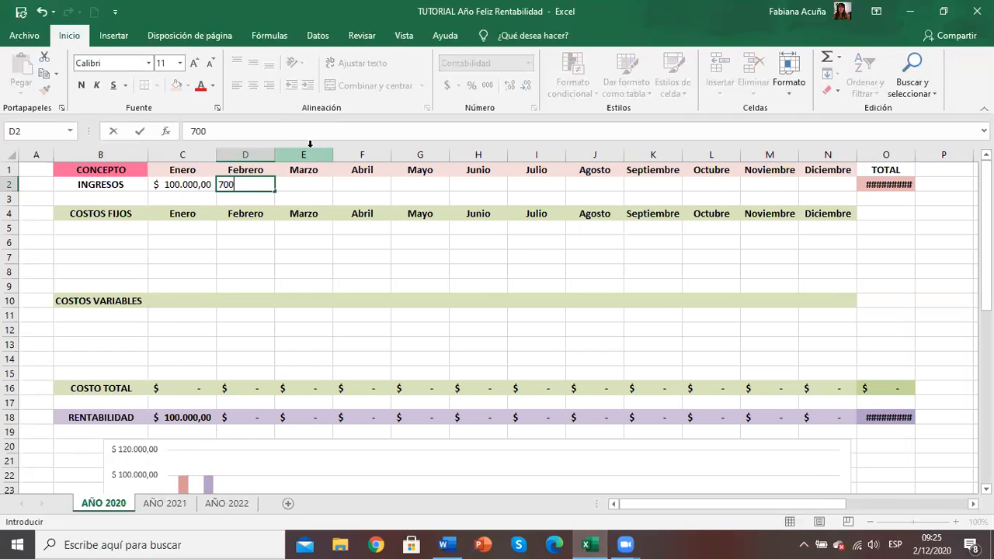
type("00")
key("Return")
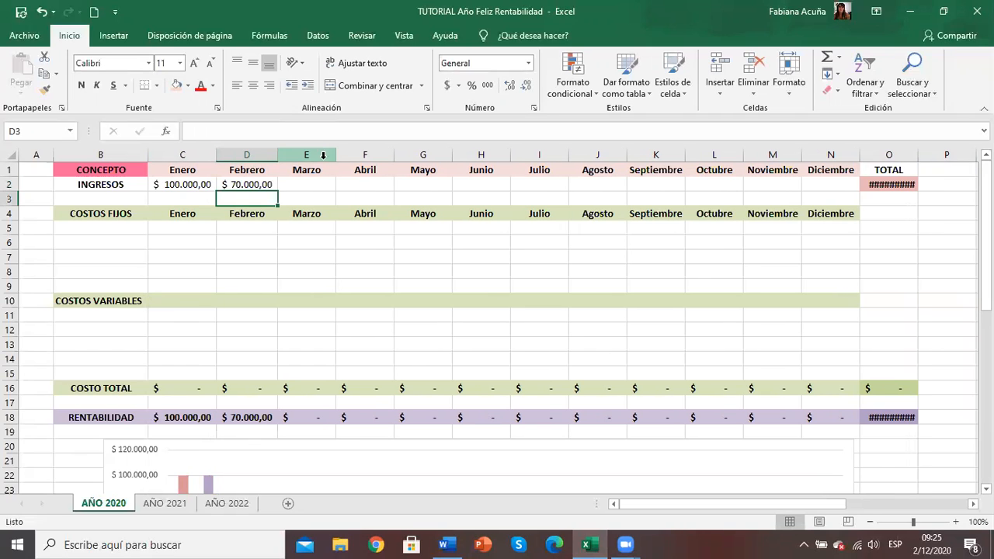
left_click(310, 181)
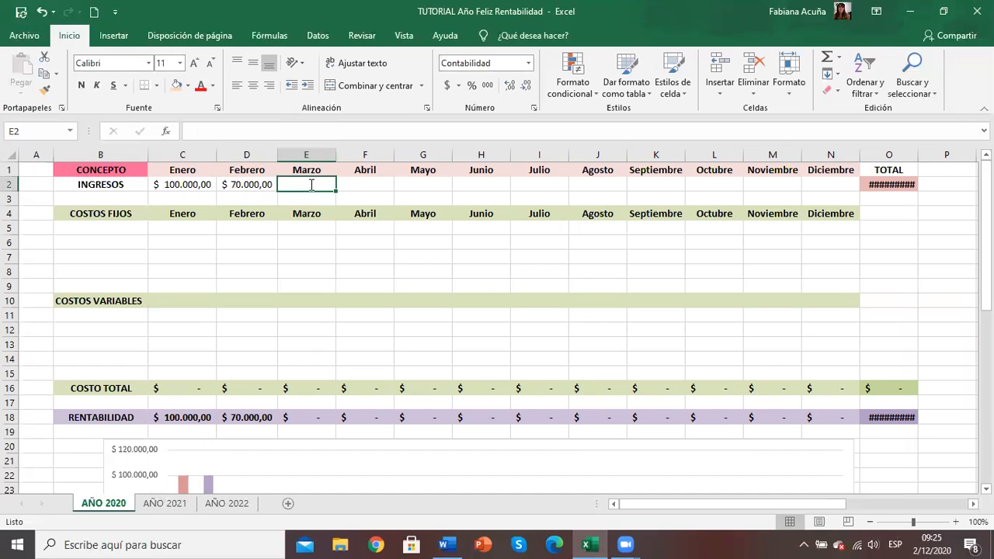
Step: Enter 130000 as Marzo's INGRESOS and widen column O enough to show the full TOTAL amounts
type("130.")
type("00")
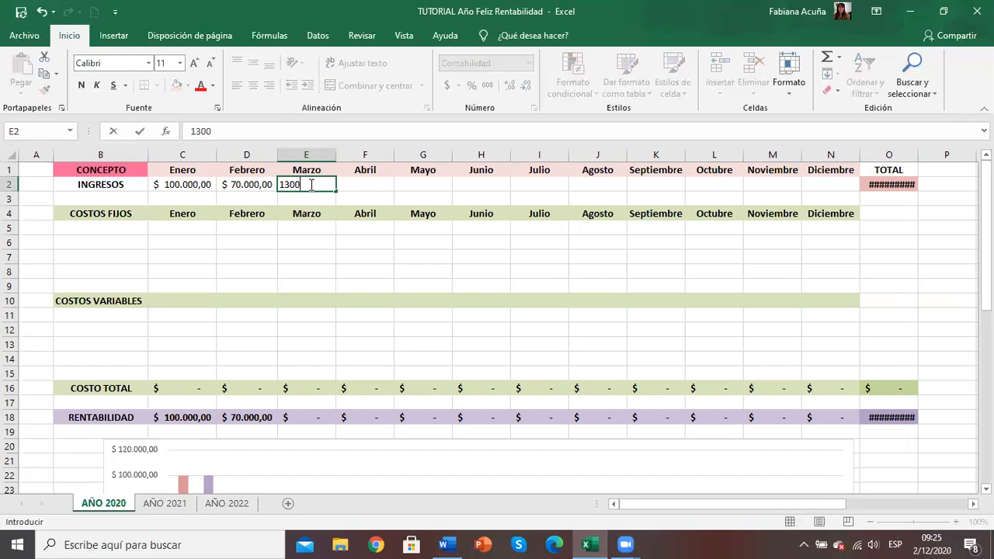
type("00")
key("Return")
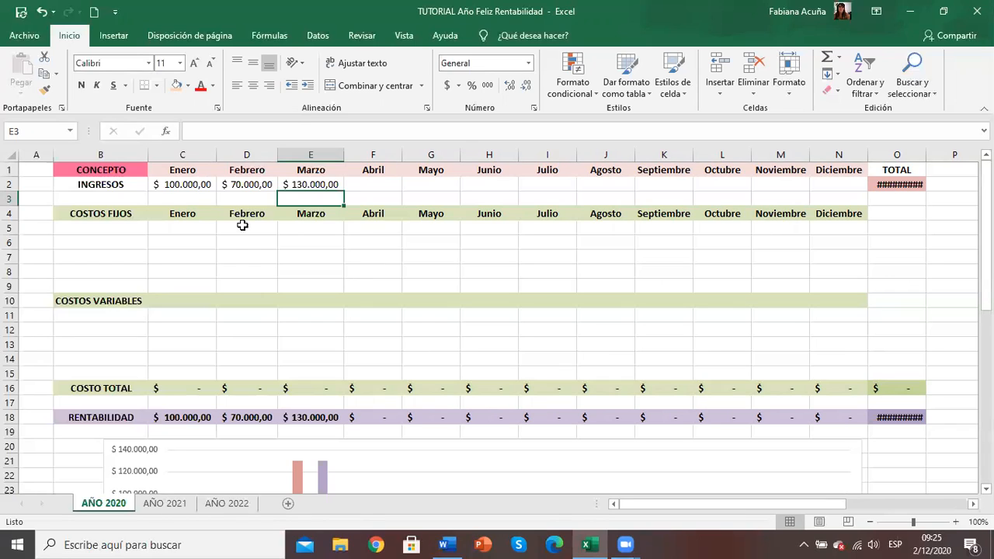
left_click(125, 233)
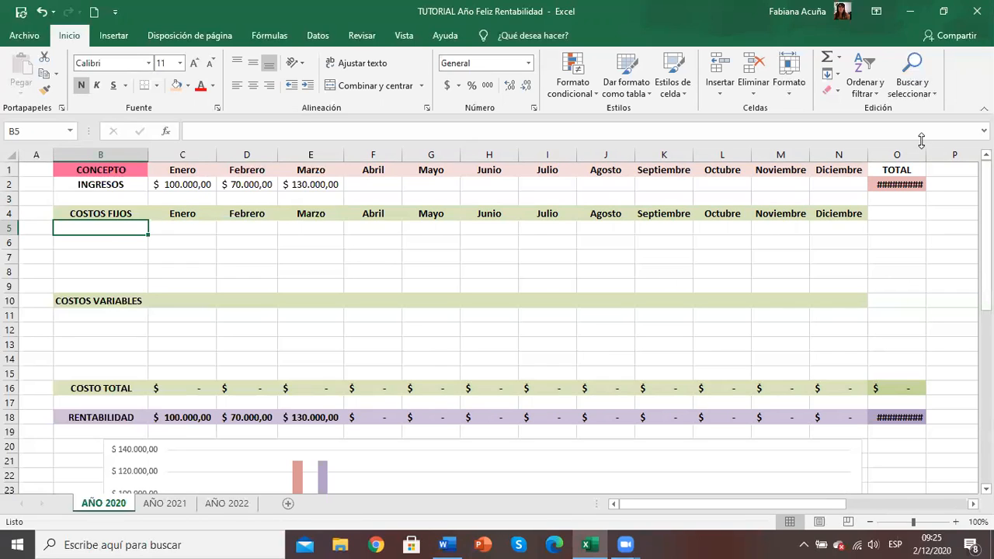
left_click_drag(926, 153, 932, 153)
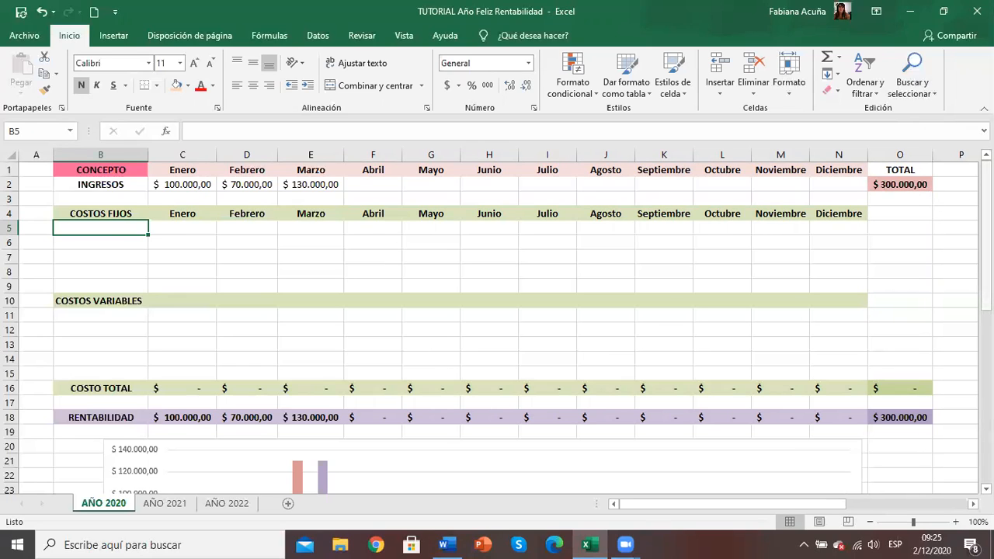
Step: Label the first two rows under COSTOS FIJOS as homeservice and nube
left_click_drag(986, 233, 986, 404)
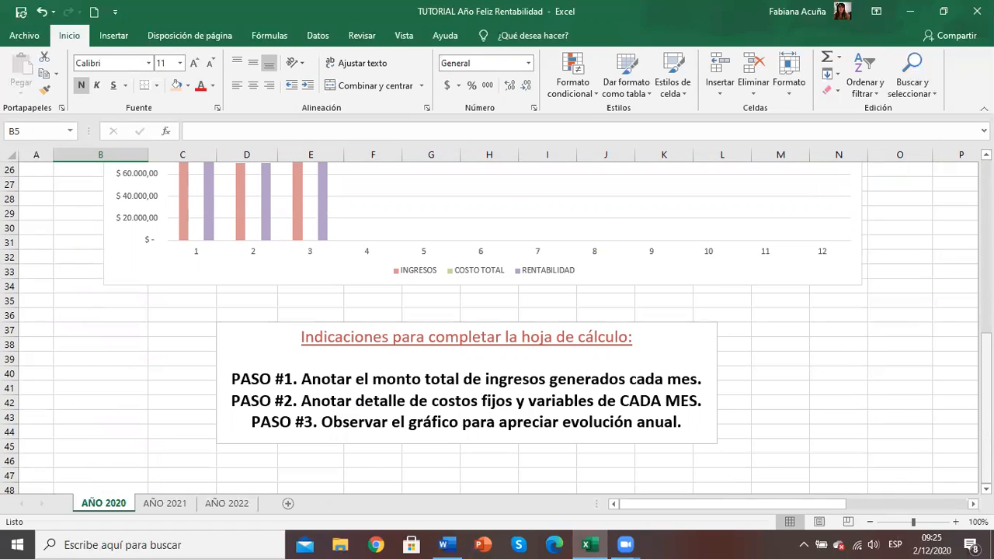
left_click_drag(986, 376, 986, 233)
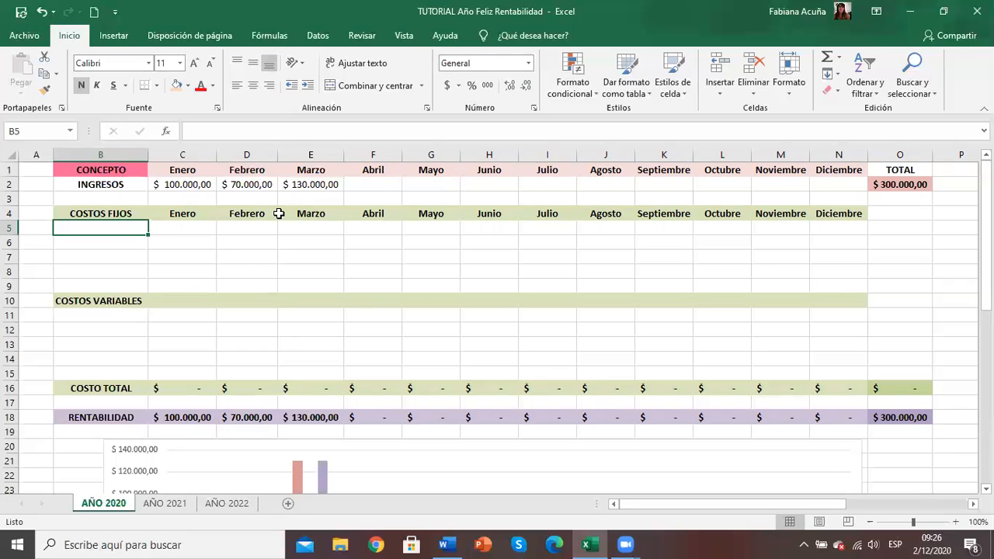
type("home")
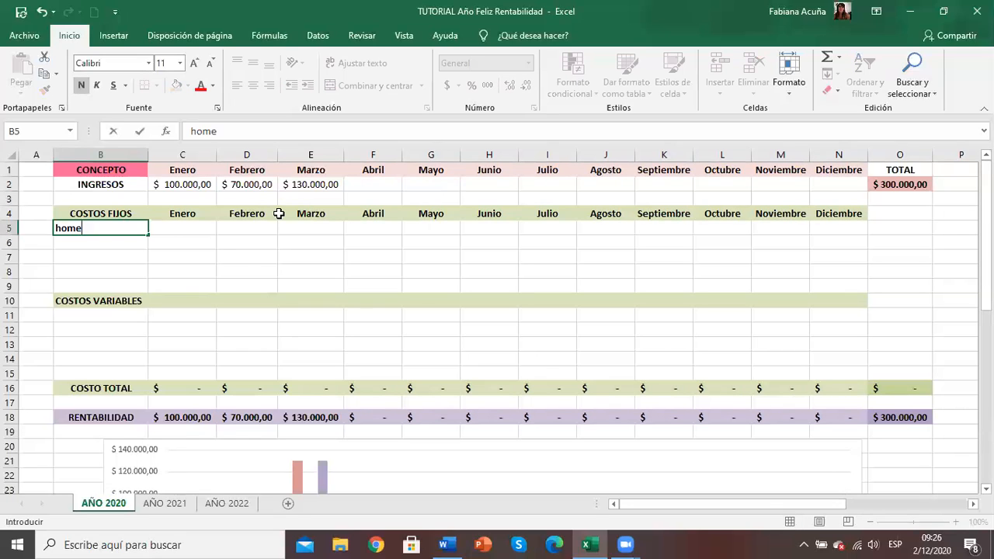
type("service")
key("Return")
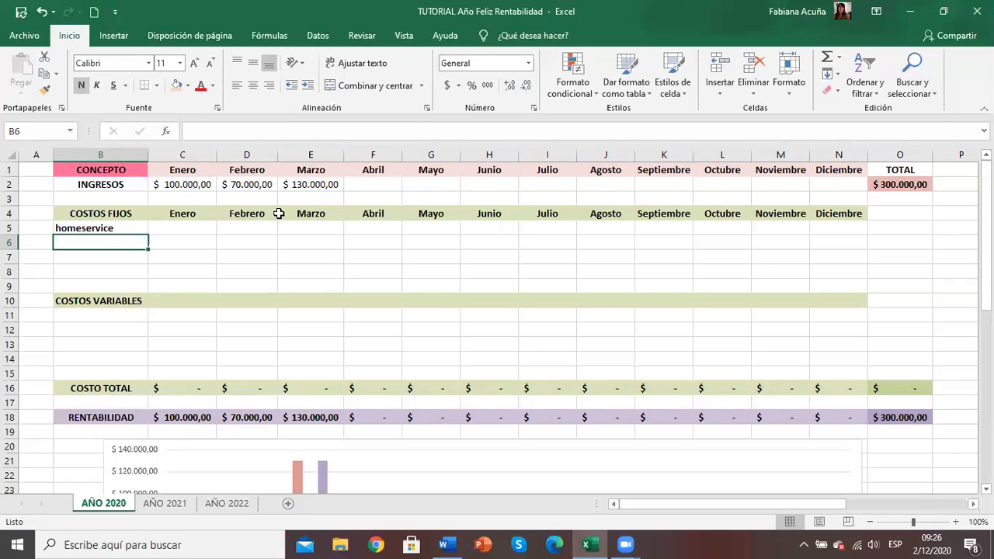
type("n")
type("u")
key("BackSpace")
type("ube")
key("Return")
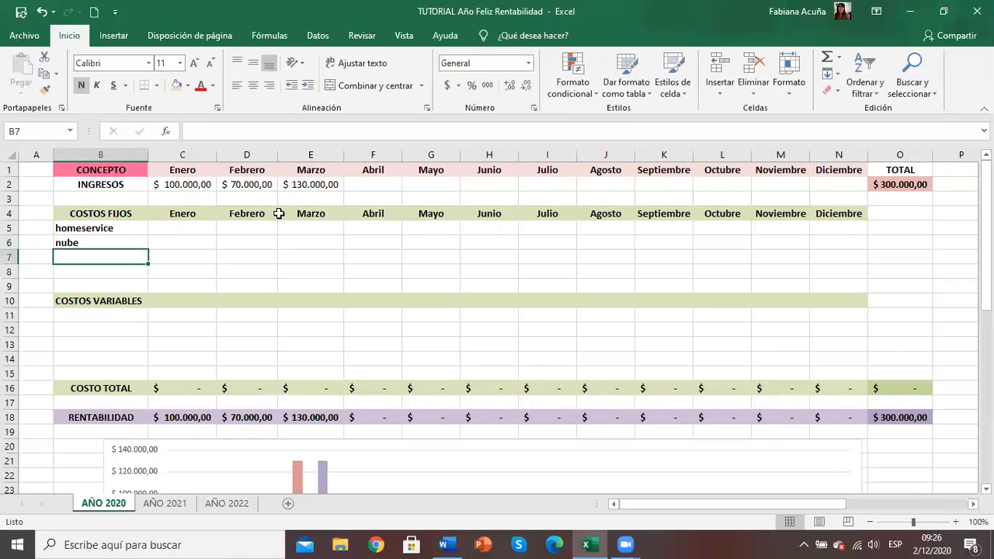
Step: Label the remaining three COSTOS FIJOS rows as monotributo, contador and otros
type("mo")
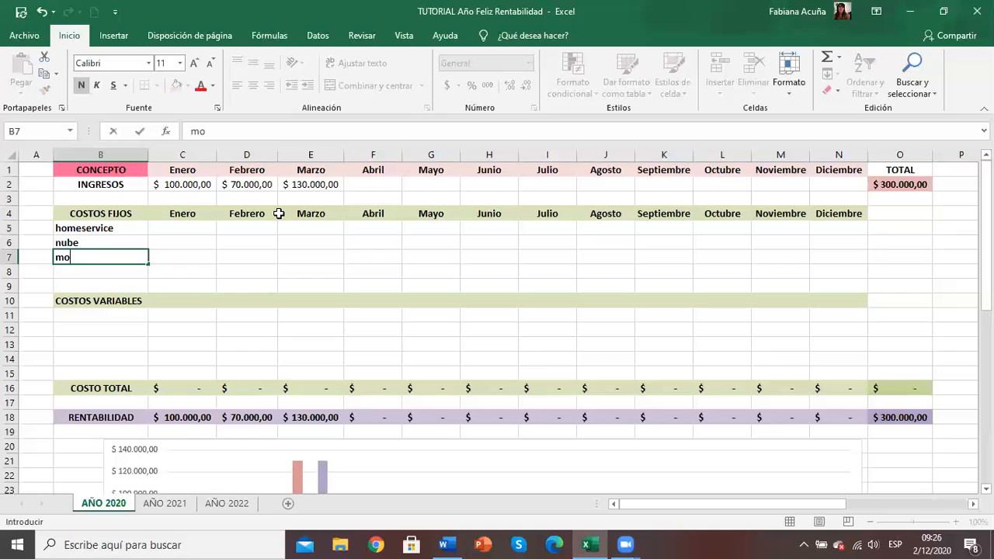
type("notributo")
key("Return")
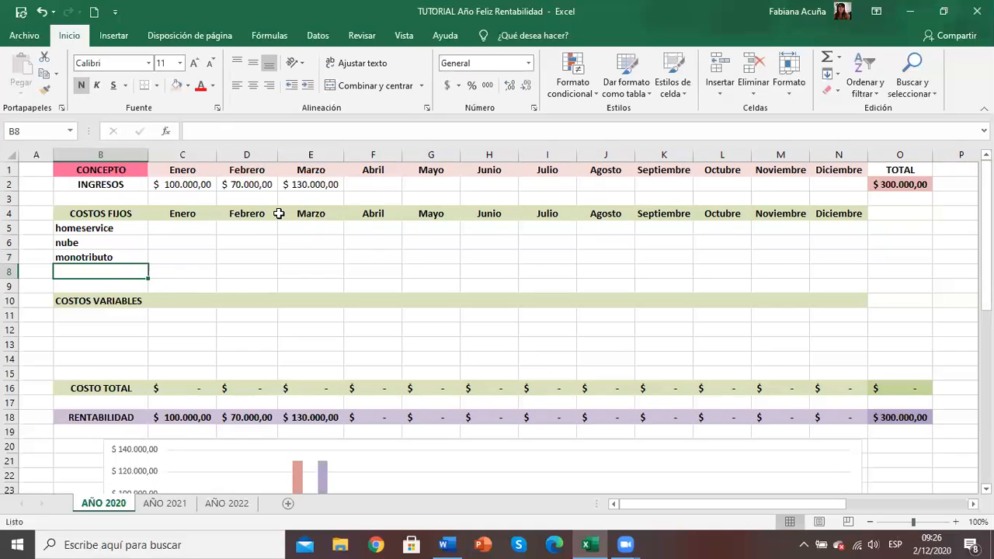
type("con")
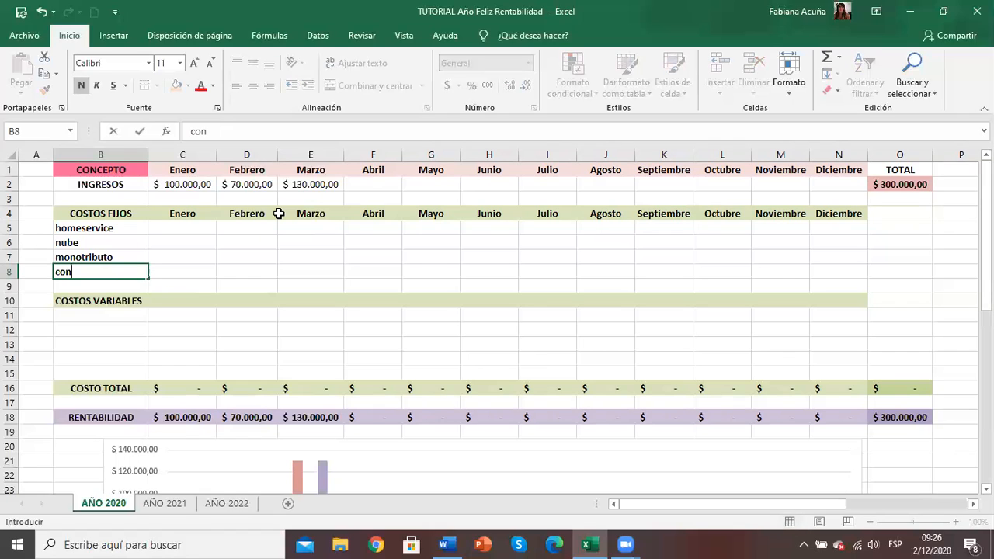
type("tador")
key("Return")
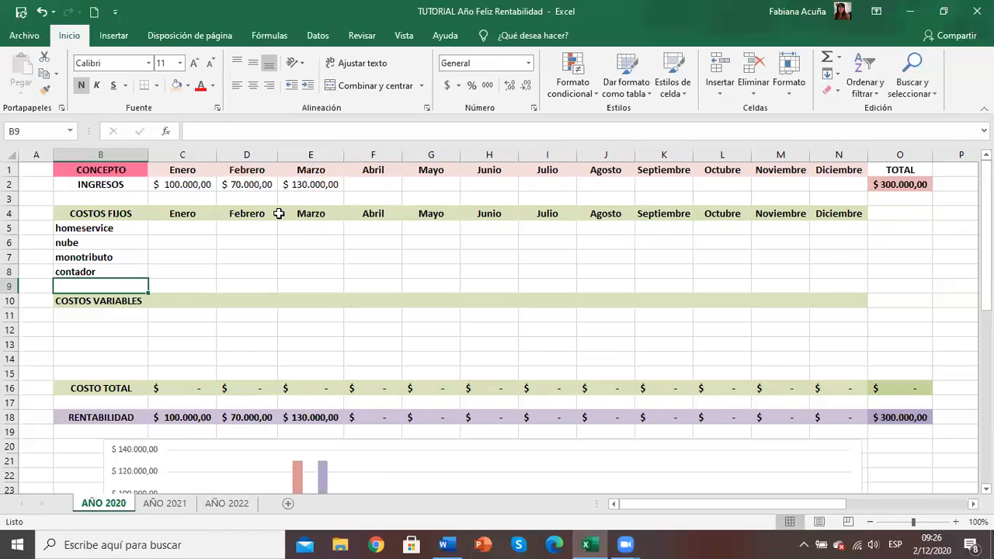
type("otros")
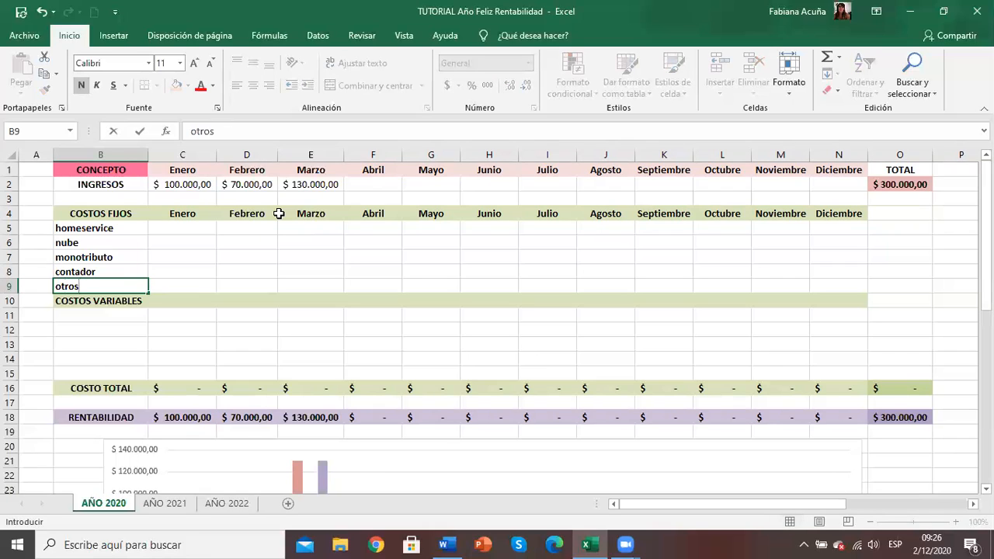
key("Return")
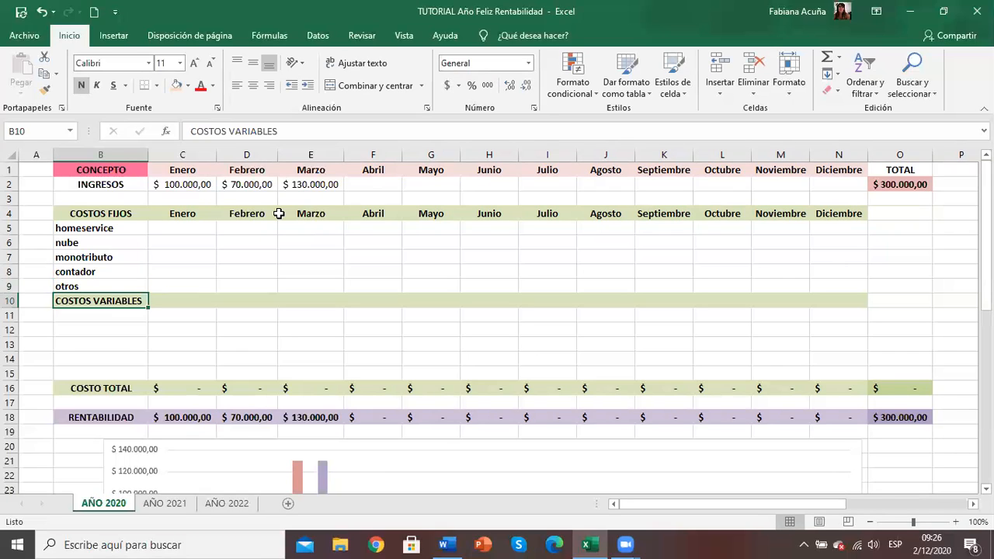
Step: Enter Enero's fixed costs: 2000 for monotributo, 900 for contador and 300 for otros
left_click(193, 227)
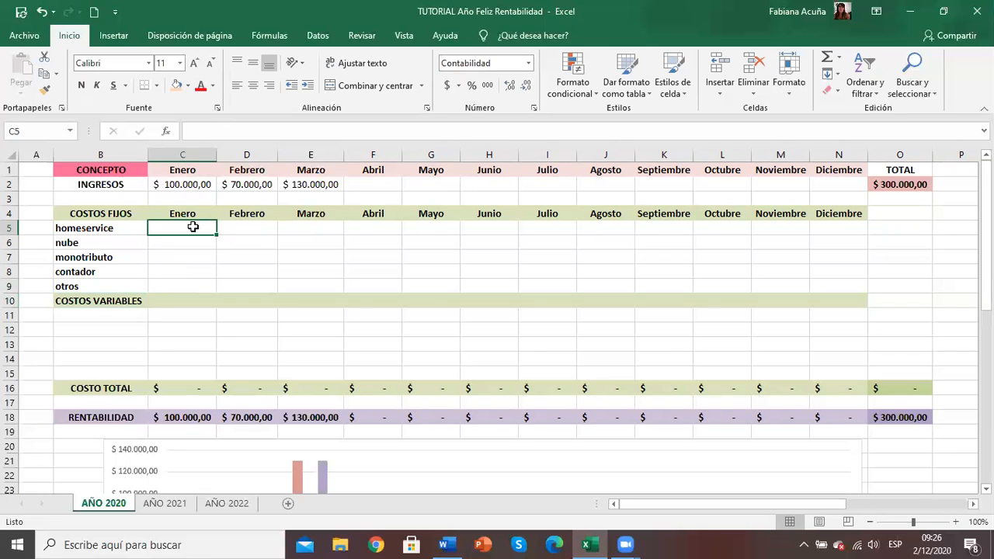
key("Down")
key("Down")
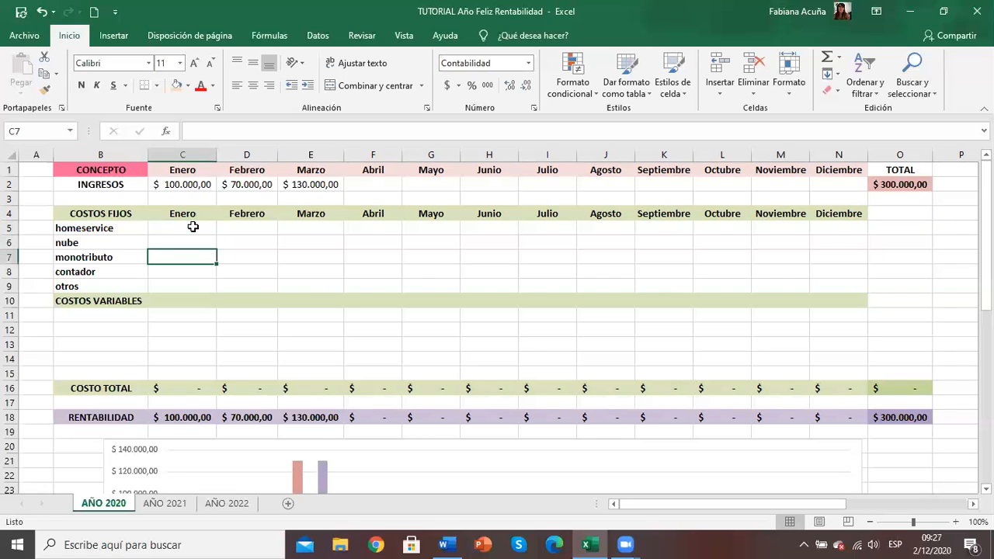
type("2000")
key("Return")
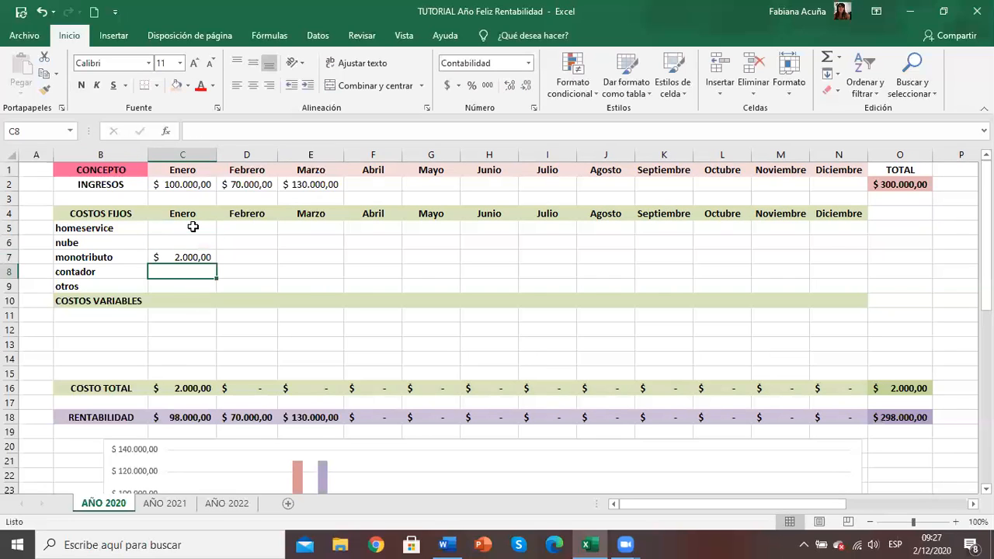
type("900")
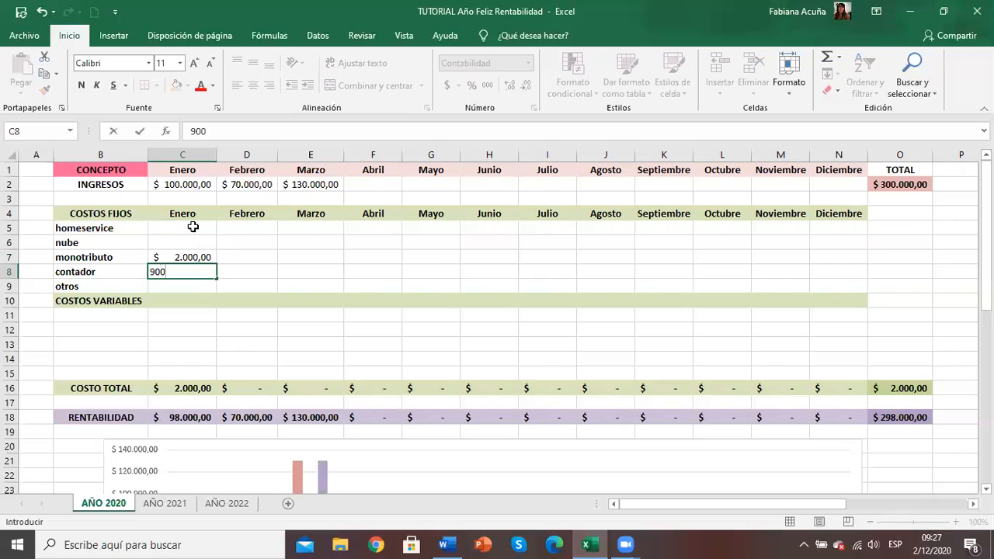
key("Return")
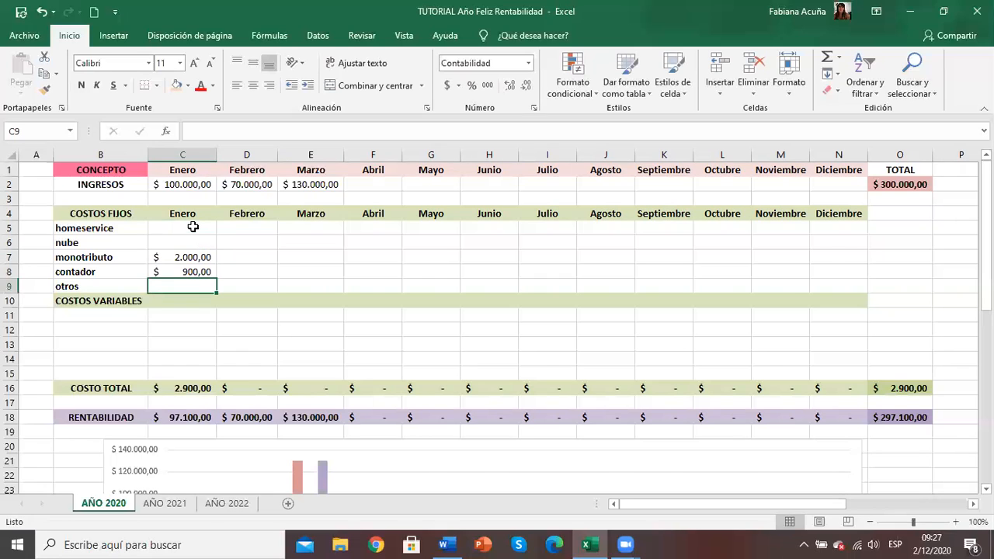
type("300")
key("Return")
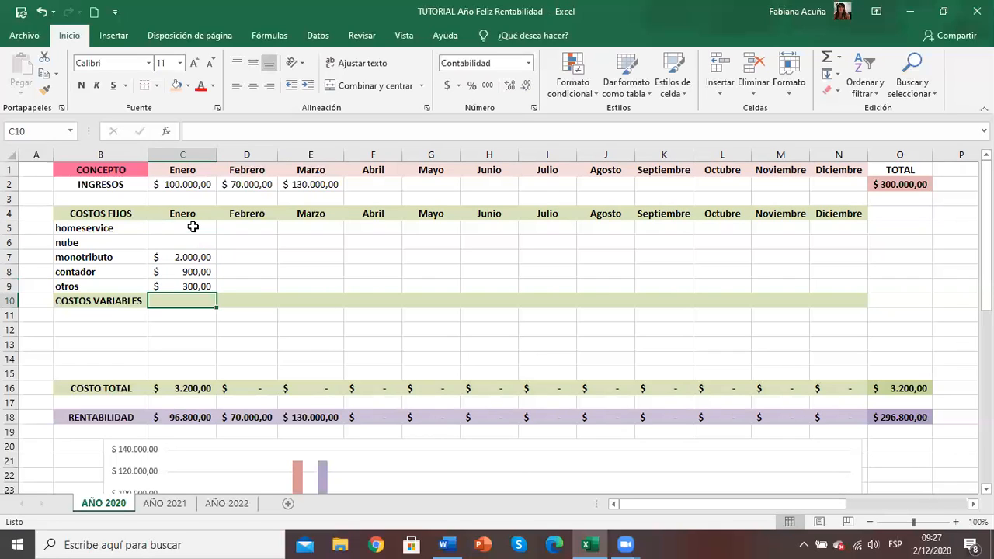
Step: Label the first three rows under COSTOS VARIABLES as publicidad, comisiones and produción
left_click(113, 318)
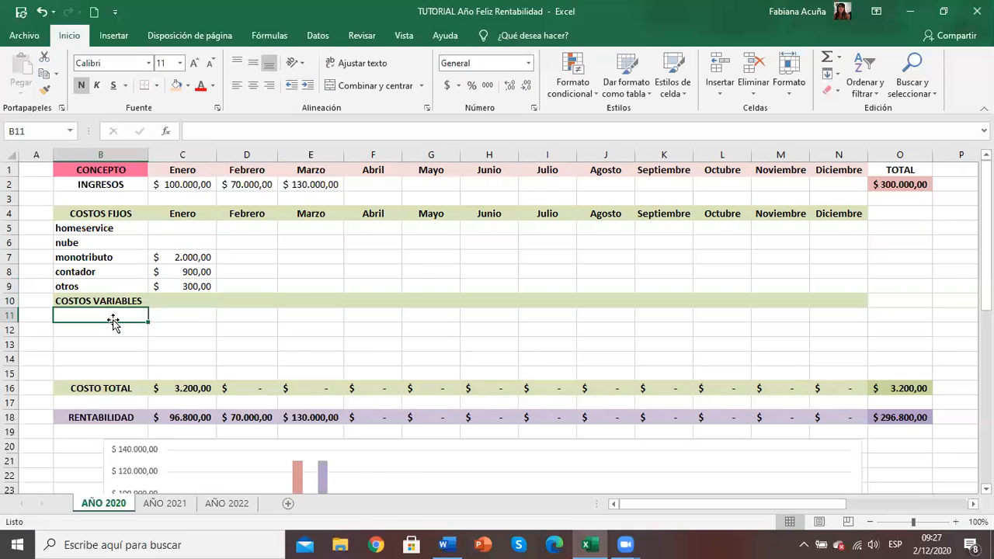
type("publ")
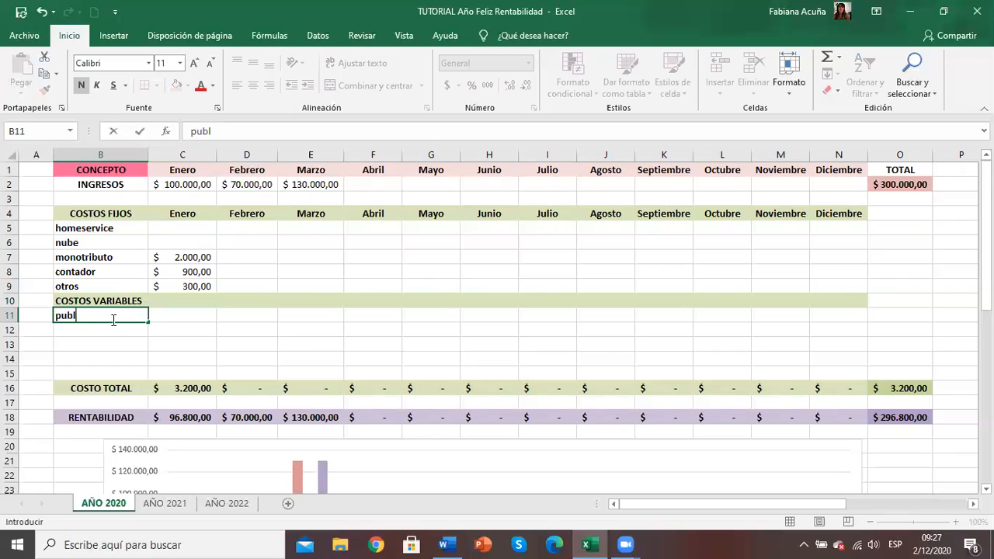
type("icidad")
key("Return")
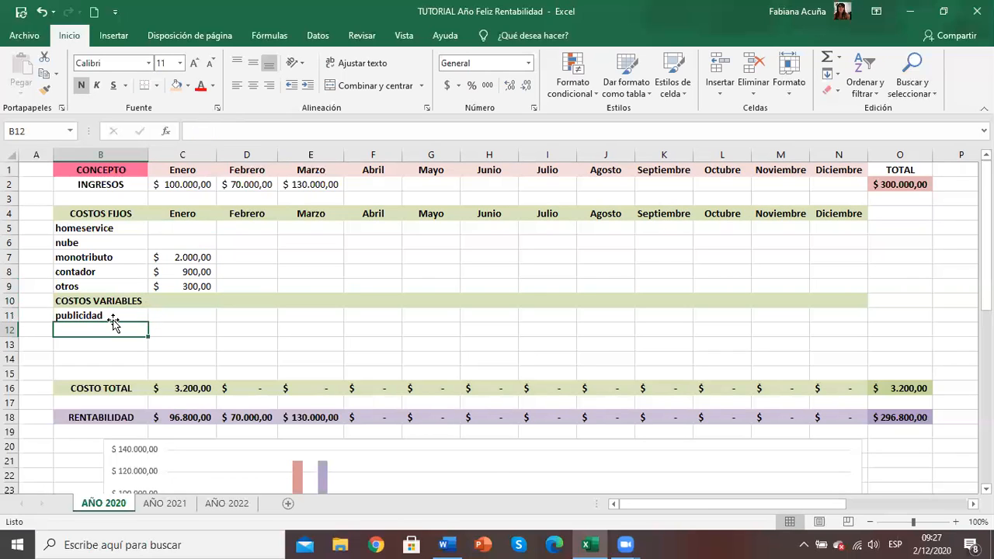
type("comisiones")
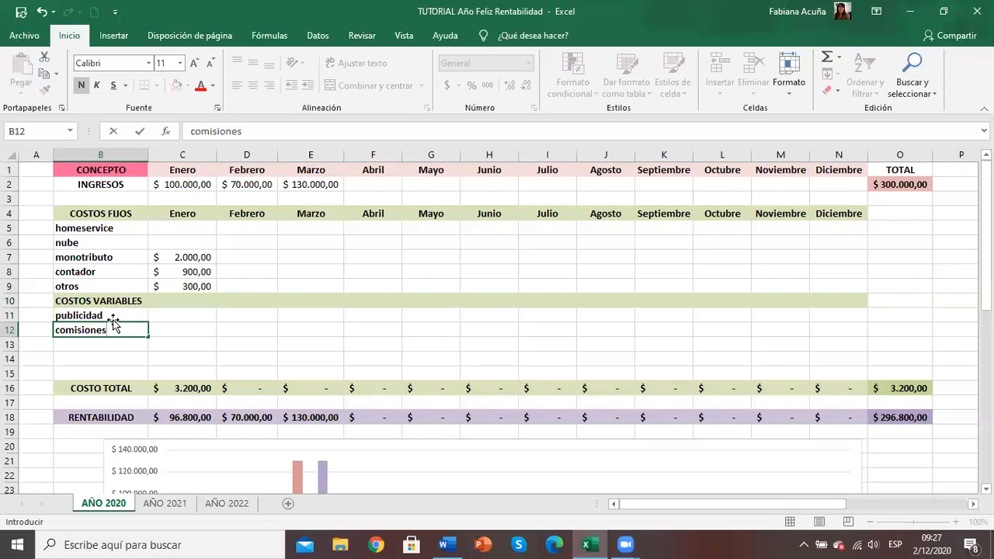
key("Return")
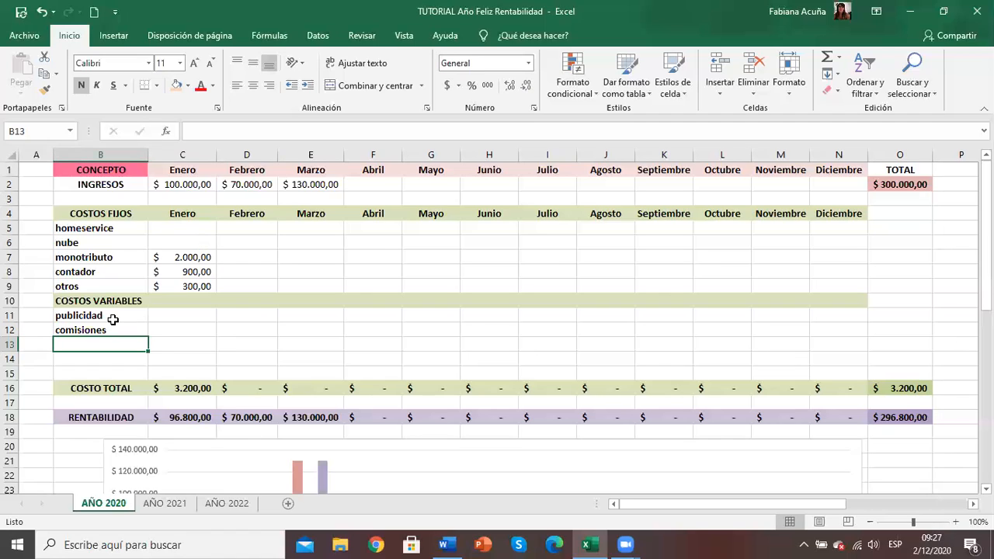
type("produción")
key("Return")
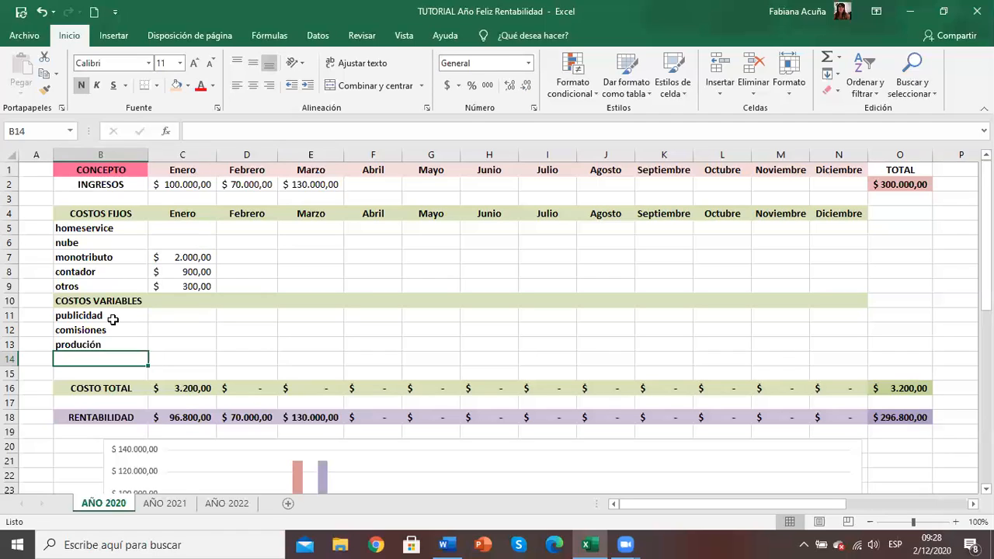
Step: Enter Enero's variable costs: 5000 for publicidad, 5700 for comisiones and 0 for produción
key("Up")
key("Up")
key("Up")
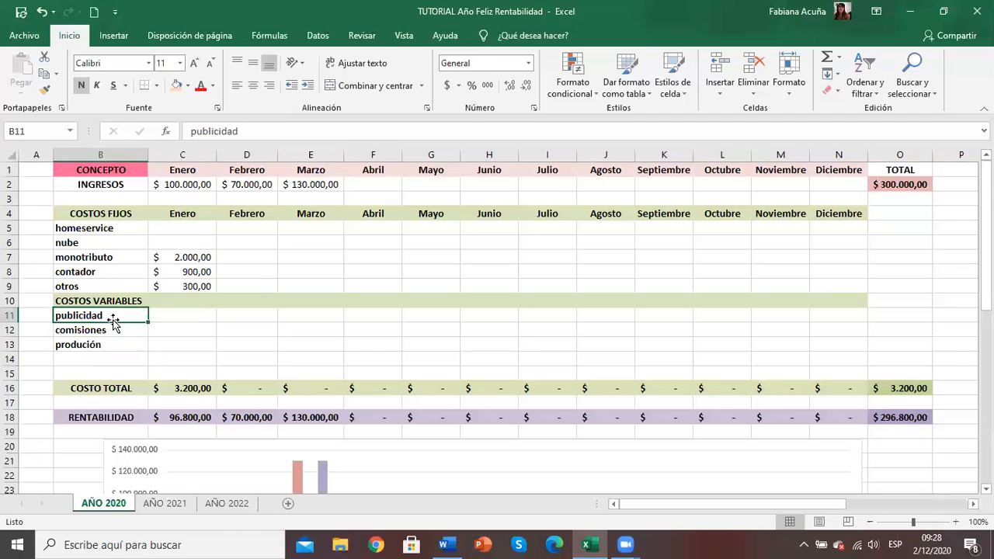
key("Right")
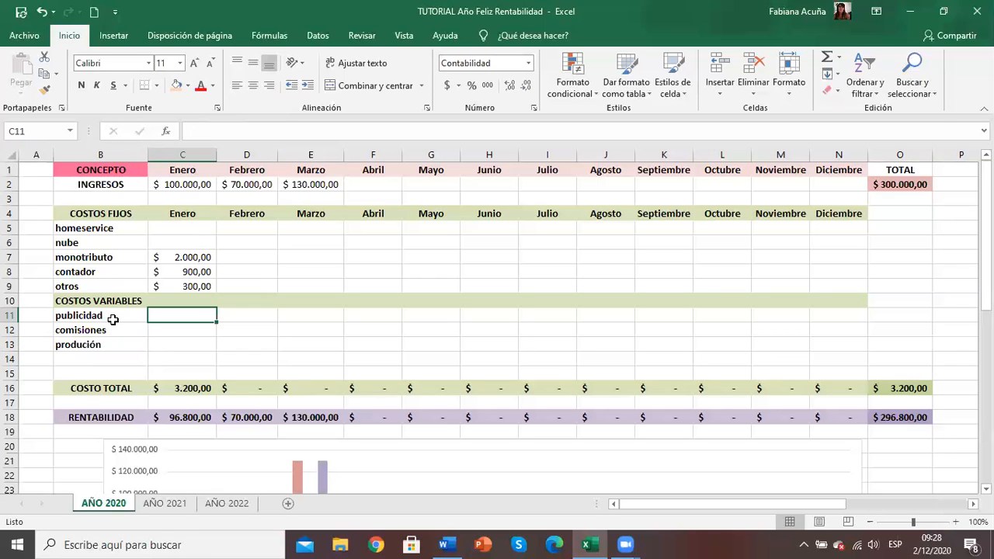
type("5000")
key("Return")
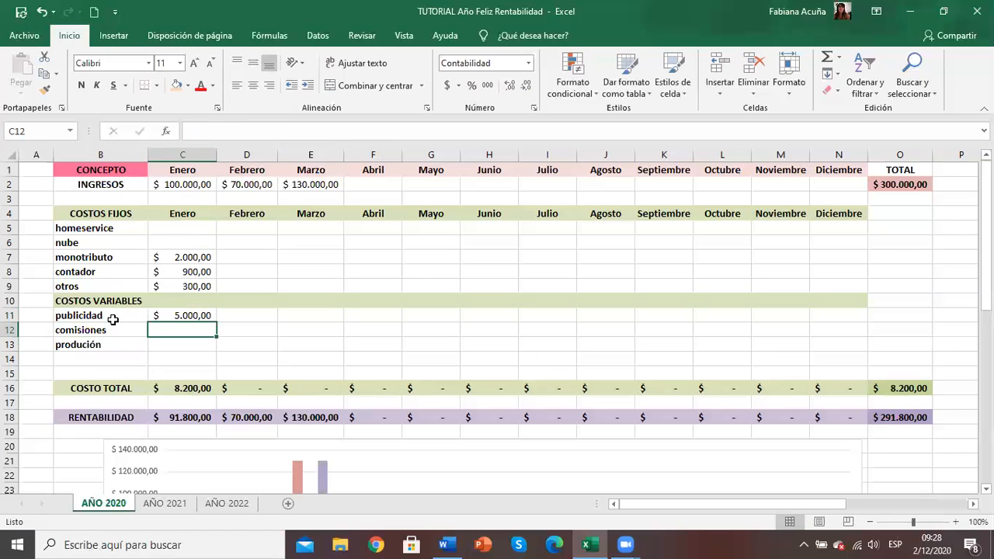
type("5700")
key("Return")
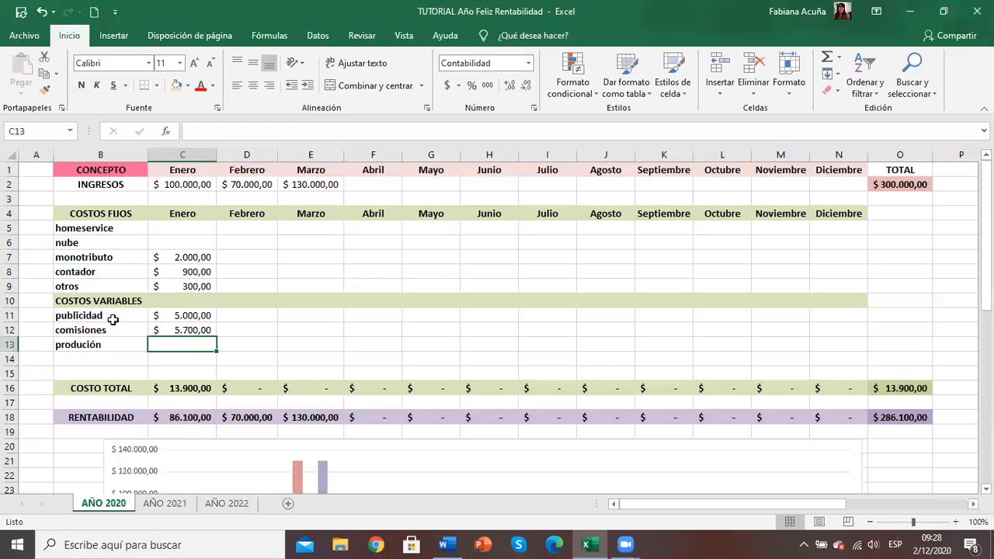
type("0")
key("Return")
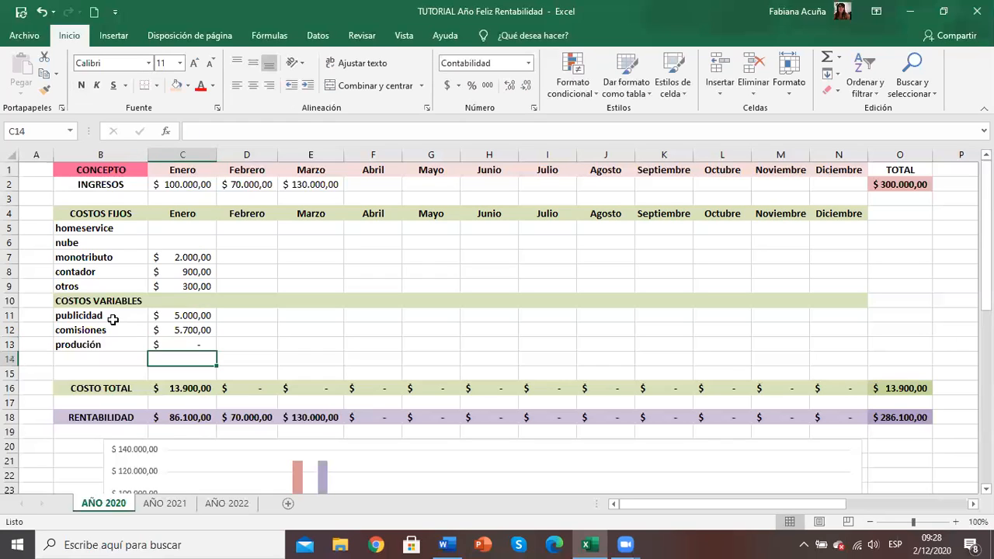
key("Tab")
key("Up")
key("Up")
key("Up")
key("Up")
key("Up")
key("Up")
key("Up")
key("Up")
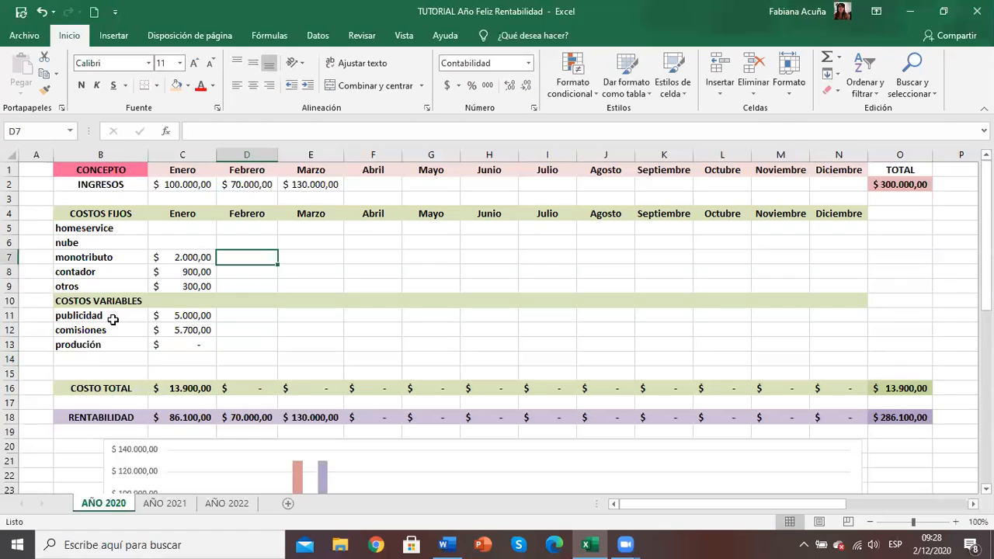
key("Up")
key("Down")
key("Down")
key("Down")
key("Down")
key("Down")
key("Down")
key("Down")
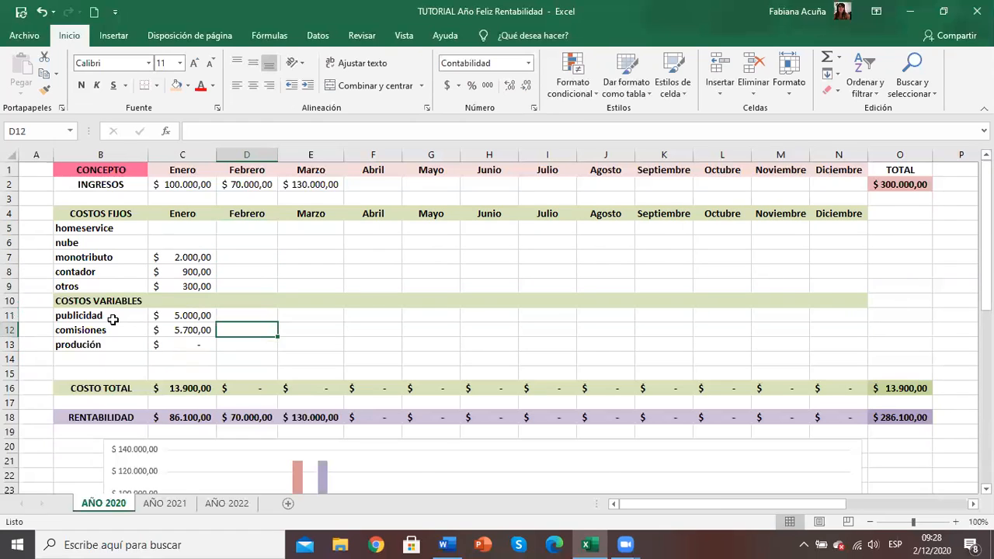
key("Down")
key("Up")
key("Up")
key("Up")
key("Up")
key("Up")
key("Up")
key("Up")
key("Up")
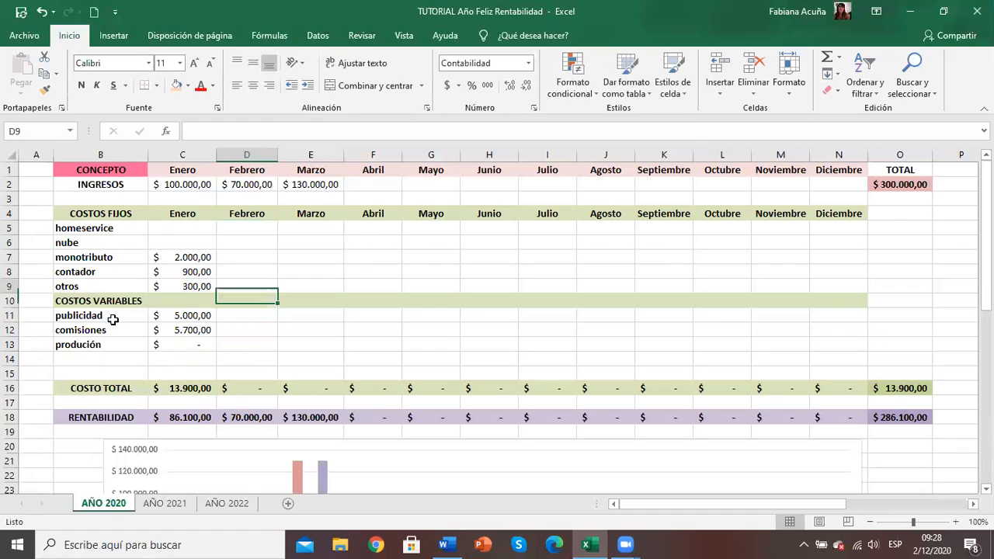
Step: Examine the expense items in the HOMESERVICE breakdown, from Espacio down to Varios
key("Left")
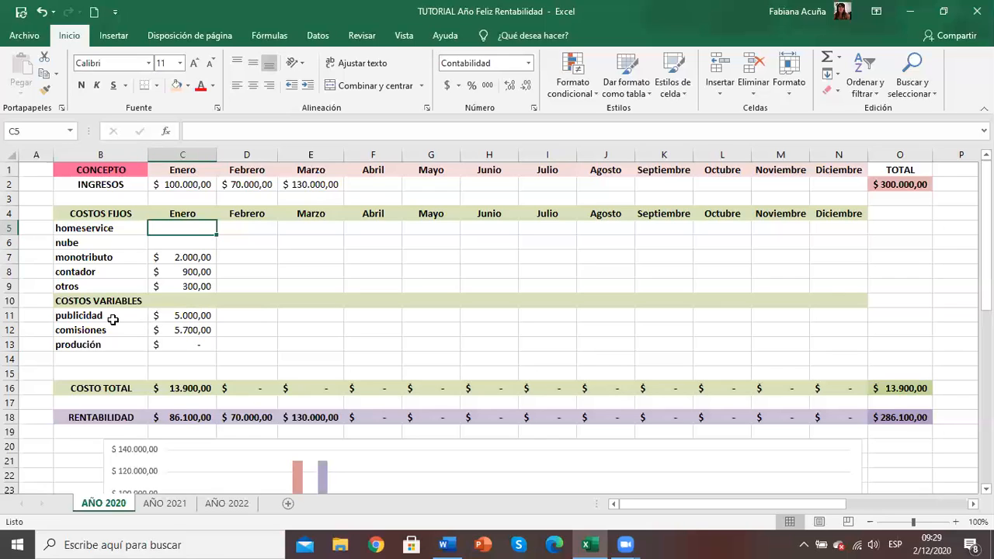
key("Right")
key("Right")
key("Right")
key("Right")
key("Right")
key("Right")
key("Right")
key("Right")
key("Right")
key("Right")
key("Right")
key("Right")
key("Right")
key("Right")
key("Right")
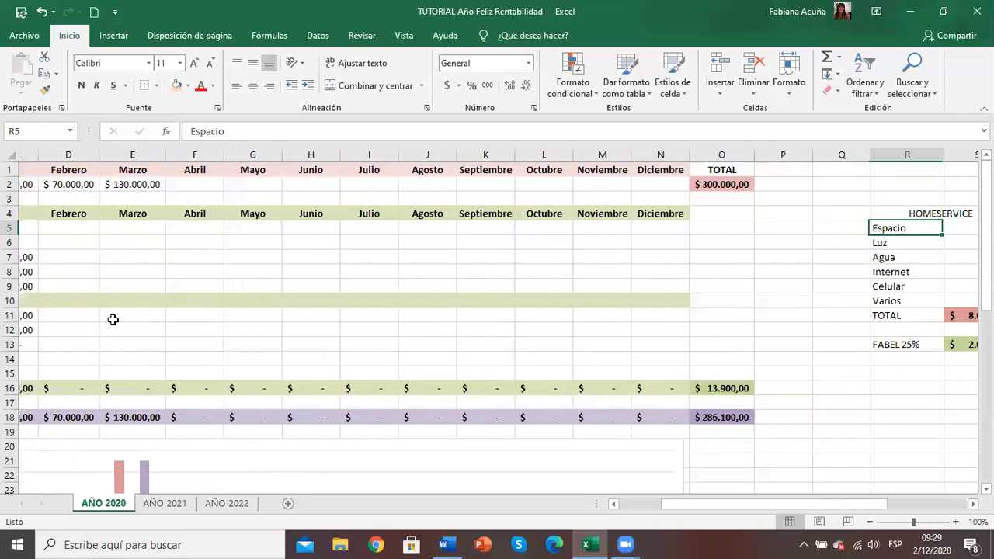
key("Right")
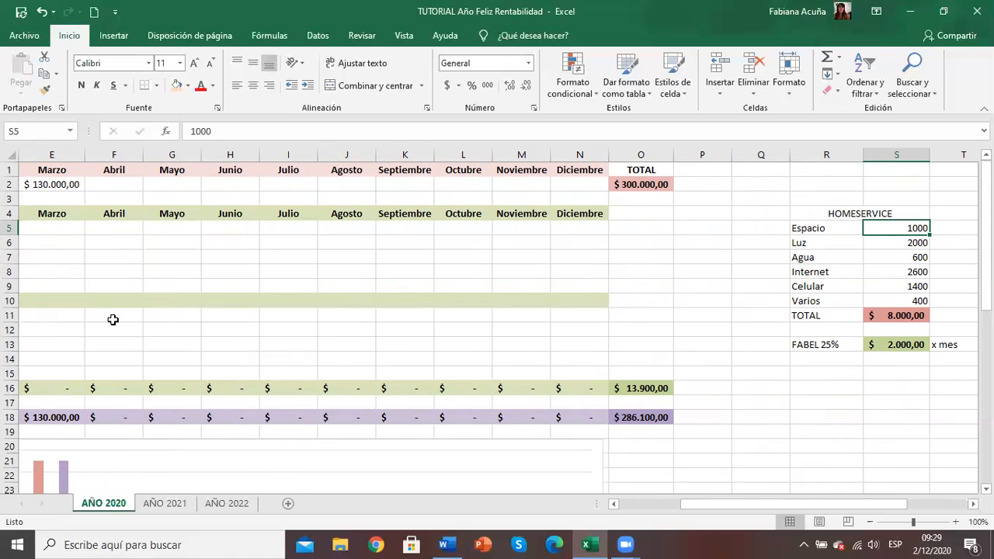
key("Left")
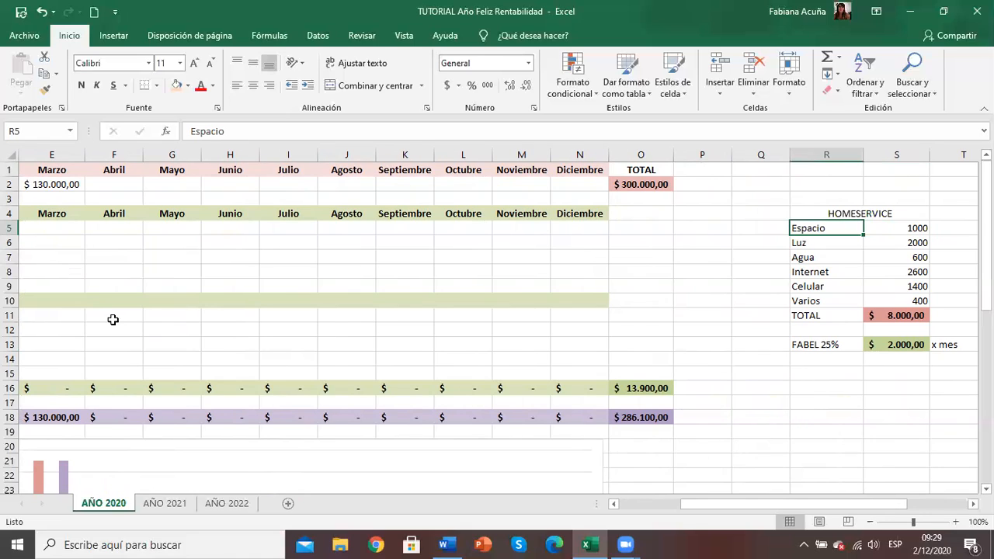
key("Down")
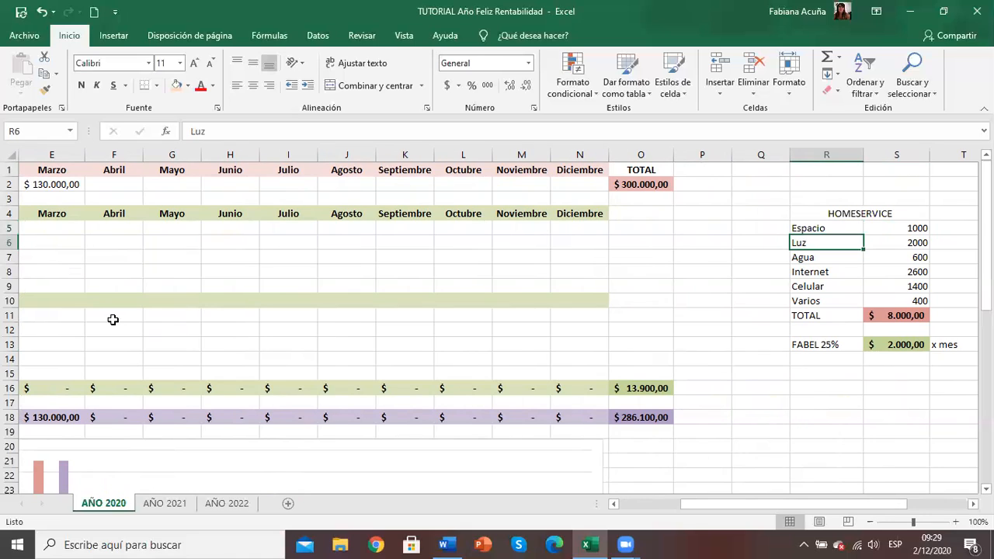
key("Down")
key("Down")
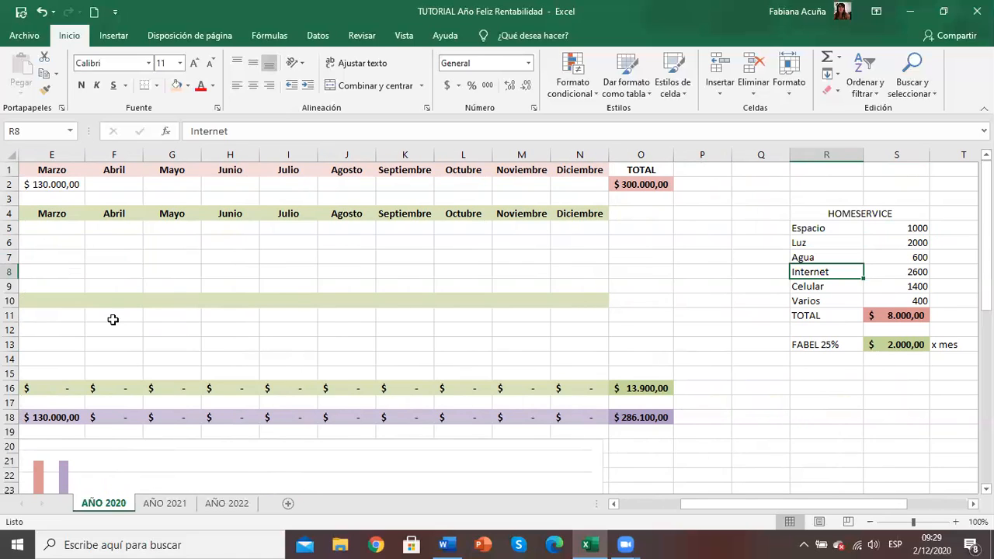
key("Down")
key("Down")
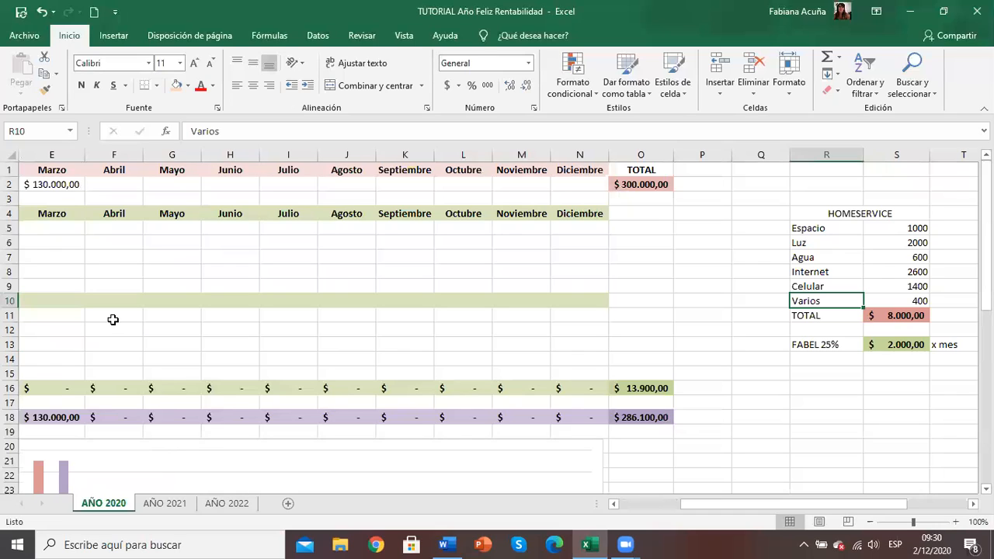
Step: Review the HOMESERVICE amounts from Espacio to Varios and the formula behind their TOTAL
key("Right")
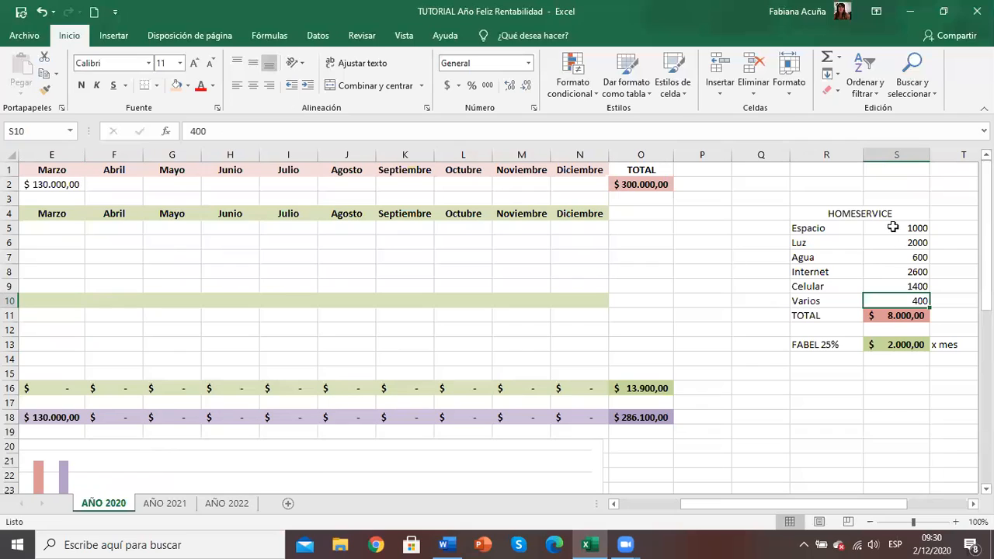
key("Up")
key("Up")
key("Up")
key("Up")
key("Up")
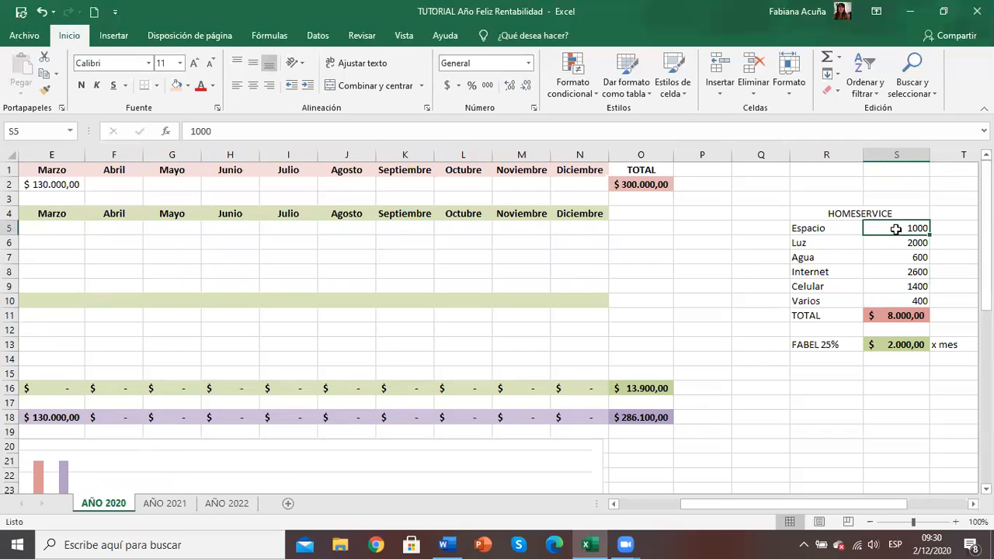
key("Down")
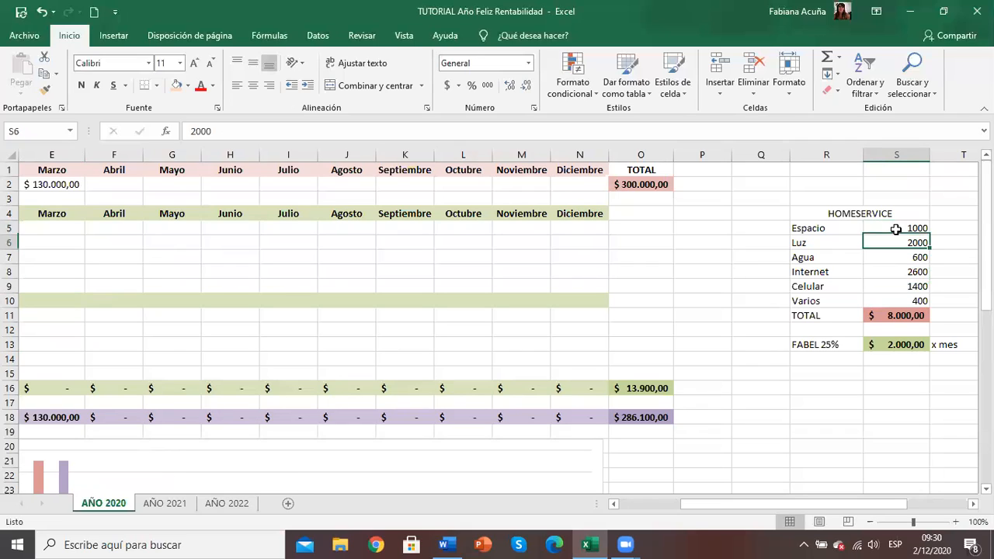
key("Down")
key("Down")
key("Down")
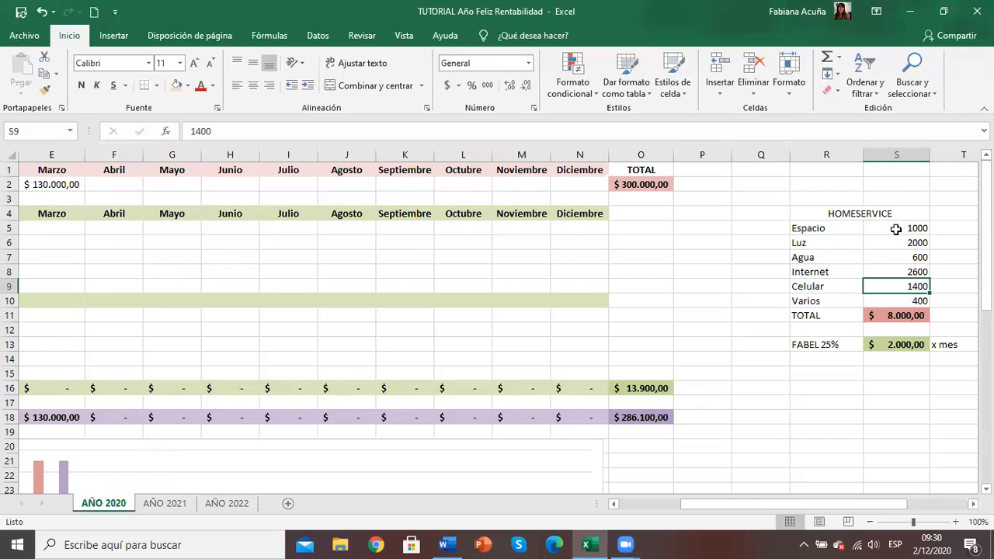
key("Down")
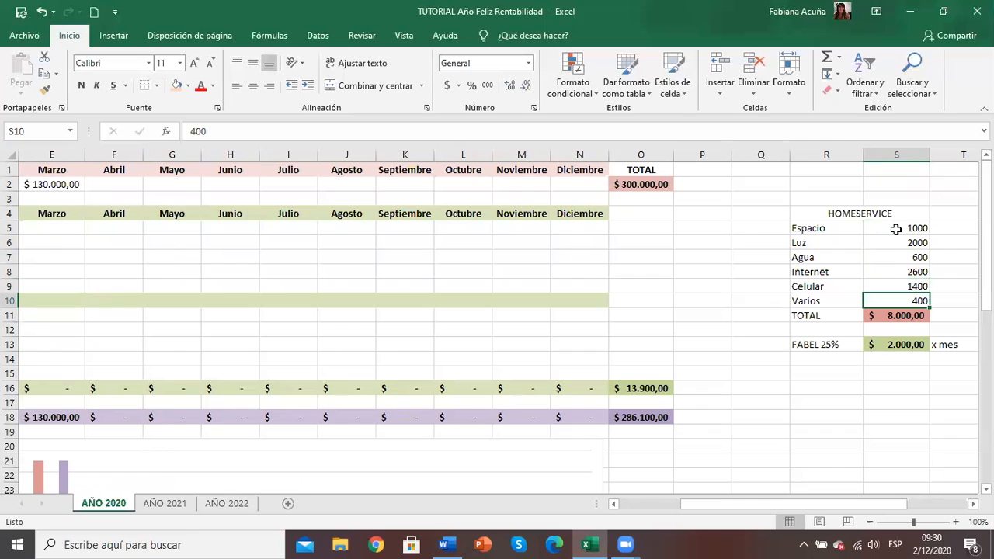
key("Down")
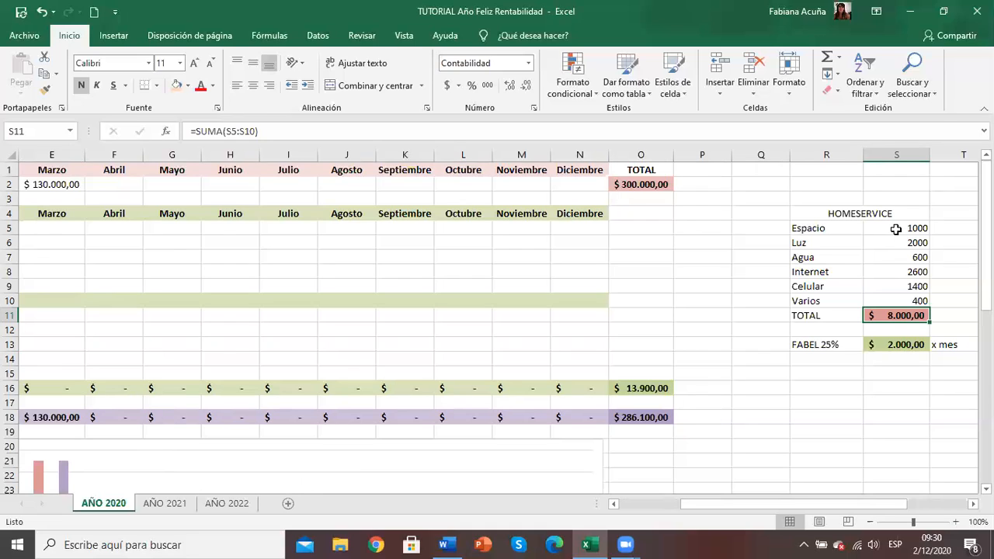
Step: Inspect the FABEL 25% row and its formula for the monthly share of the HOMESERVICE total
key("Down")
key("Down")
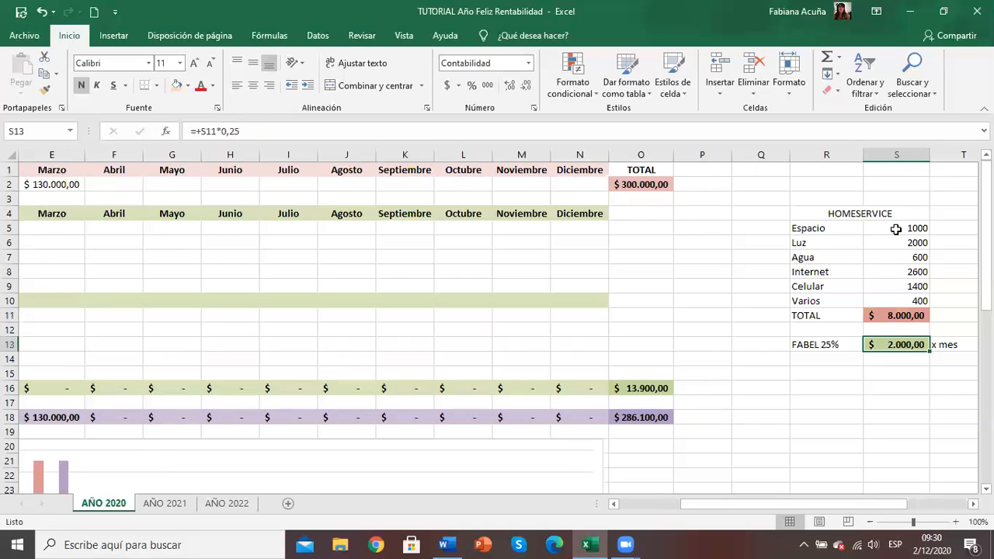
key("Left")
key("Left")
key("Right")
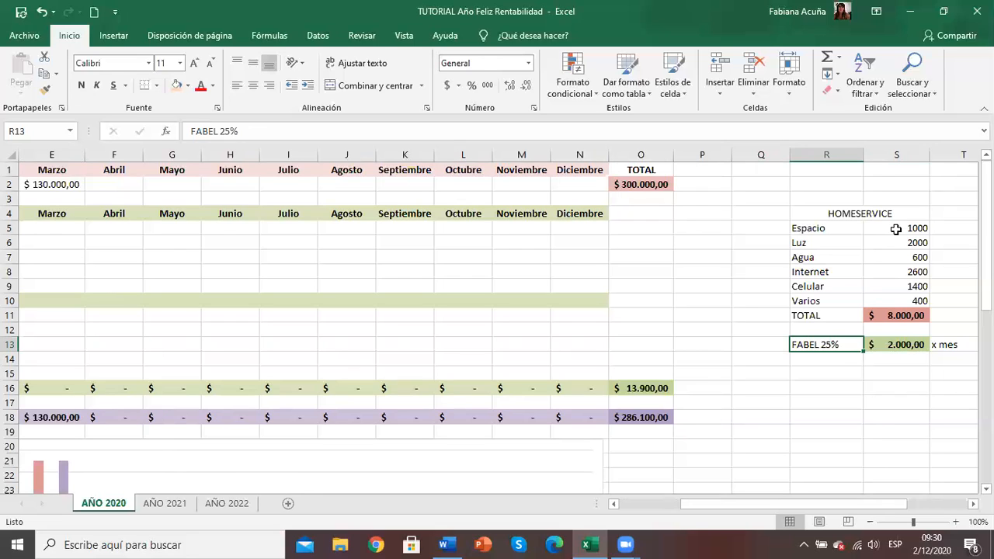
key("Right")
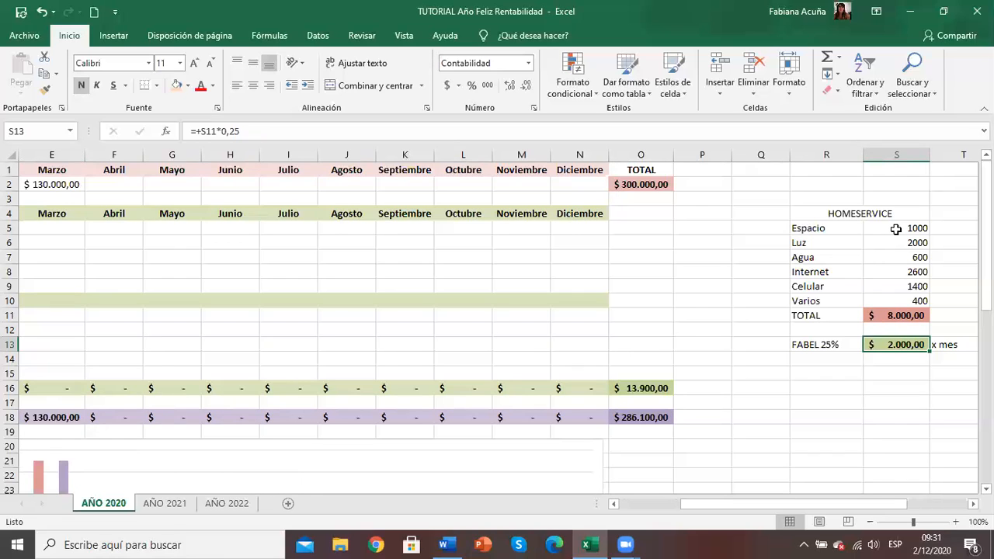
key("Right")
key("Left")
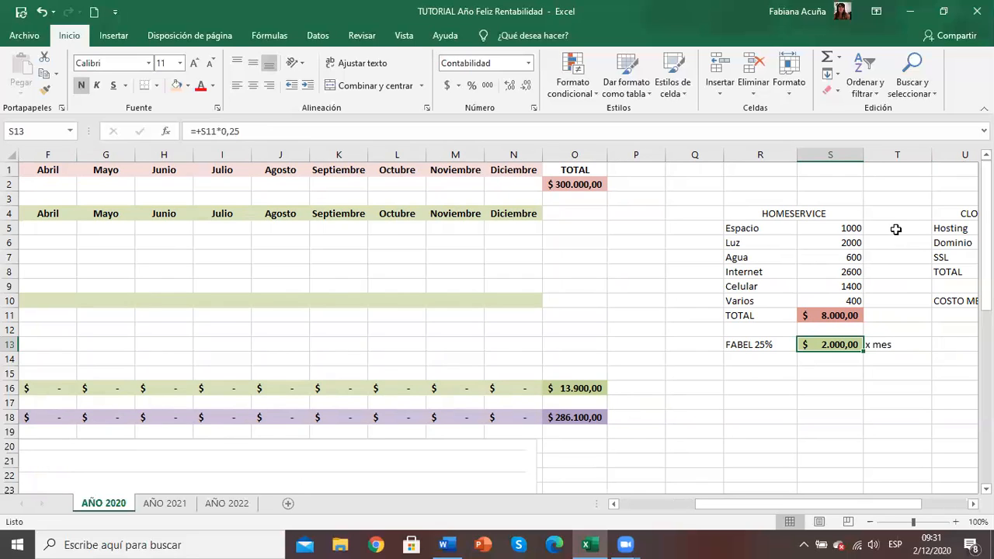
key("Up")
key("Down")
Step: Enter 2000 as Enero's homeservice cost under COSTOS FIJOS
key("Left")
key("Left")
key("Left")
key("Left")
key("Left")
key("Left")
key("Left")
key("Left")
key("Left")
key("Left")
key("Left")
key("Left")
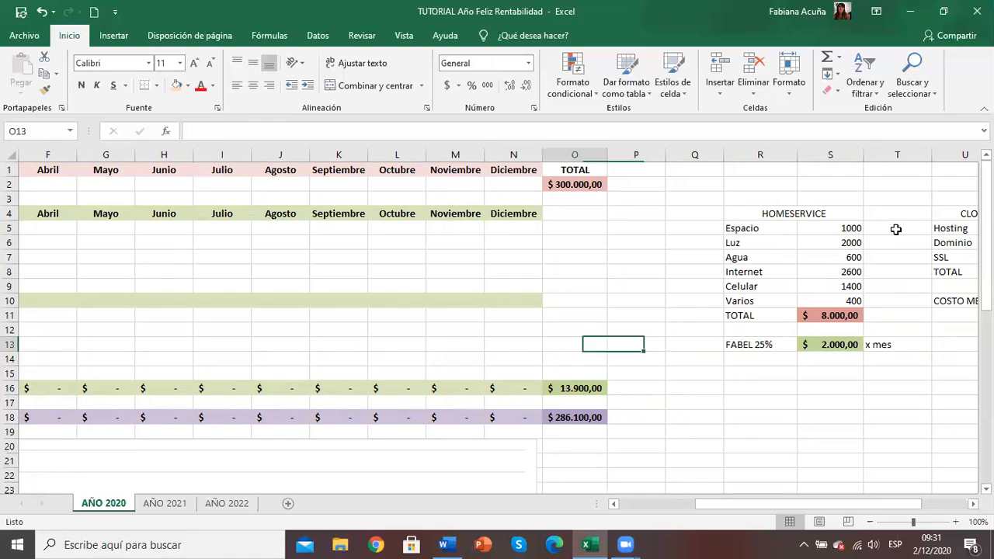
key("Left")
key("Right")
key("Right")
key("Right")
key("Right")
key("Right")
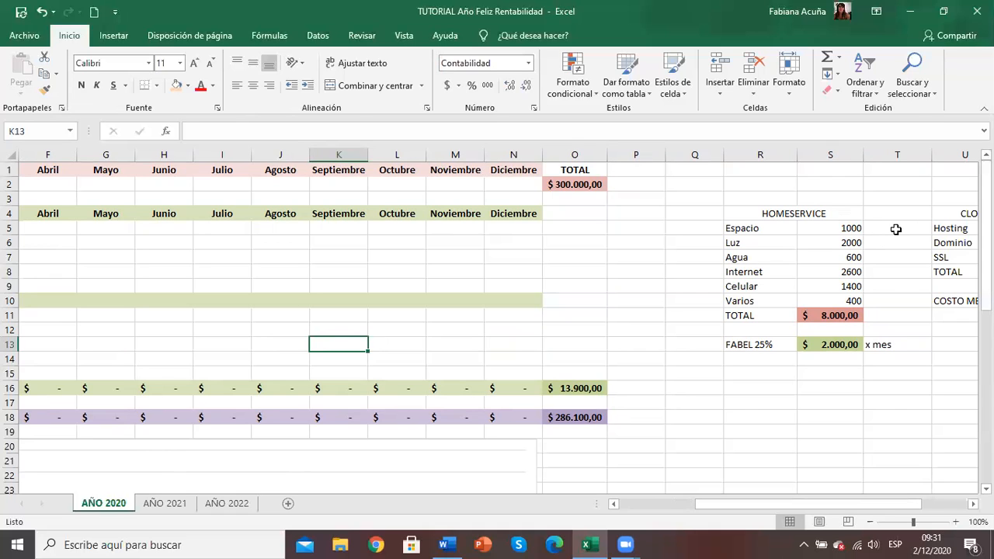
key("Left")
key("Left")
key("Left")
key("Left")
key("Left")
key("Left")
key("Left")
key("Left")
key("Left")
key("Left")
key("Up")
key("Up")
key("Up")
key("Up")
key("Up")
key("Up")
key("Up")
key("Up")
key("Right")
key("Right")
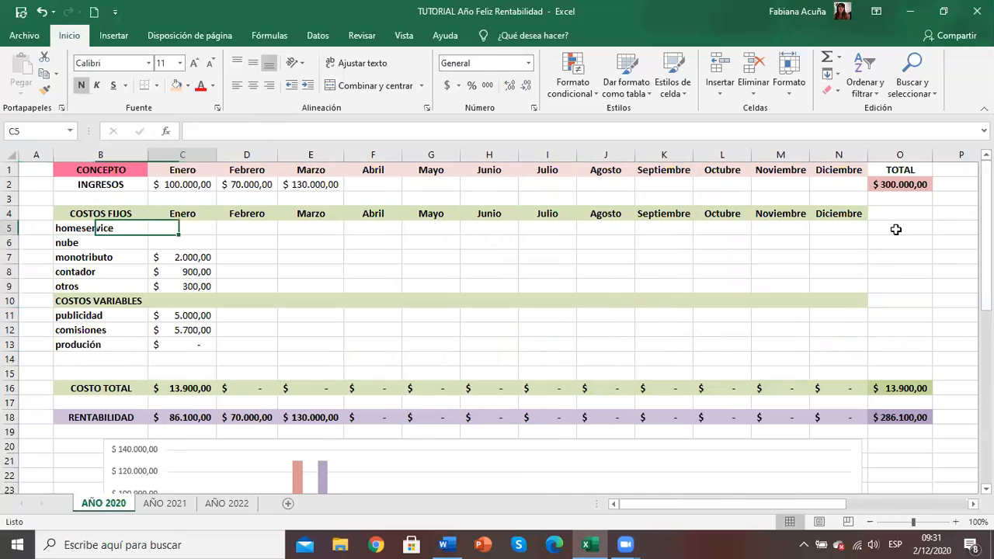
type("2000")
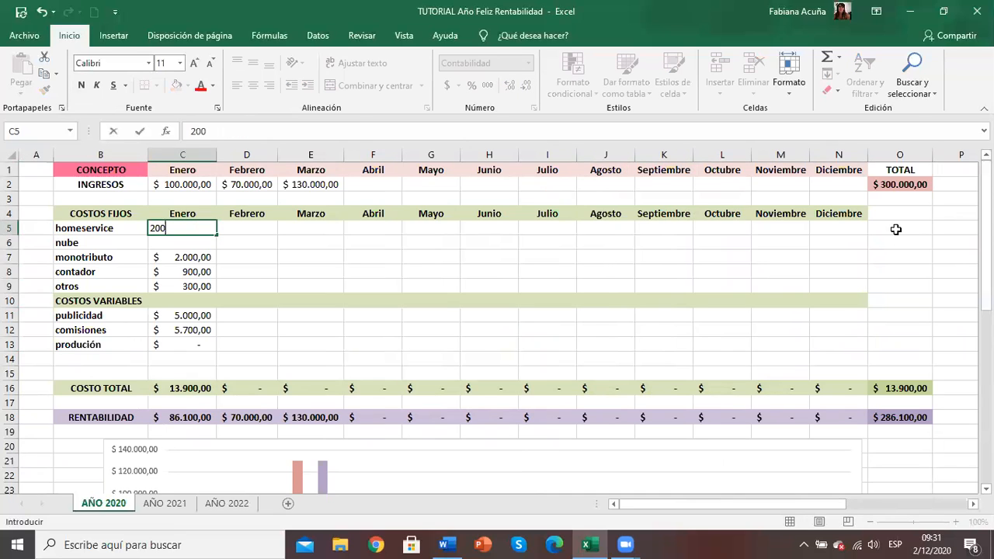
key("Return")
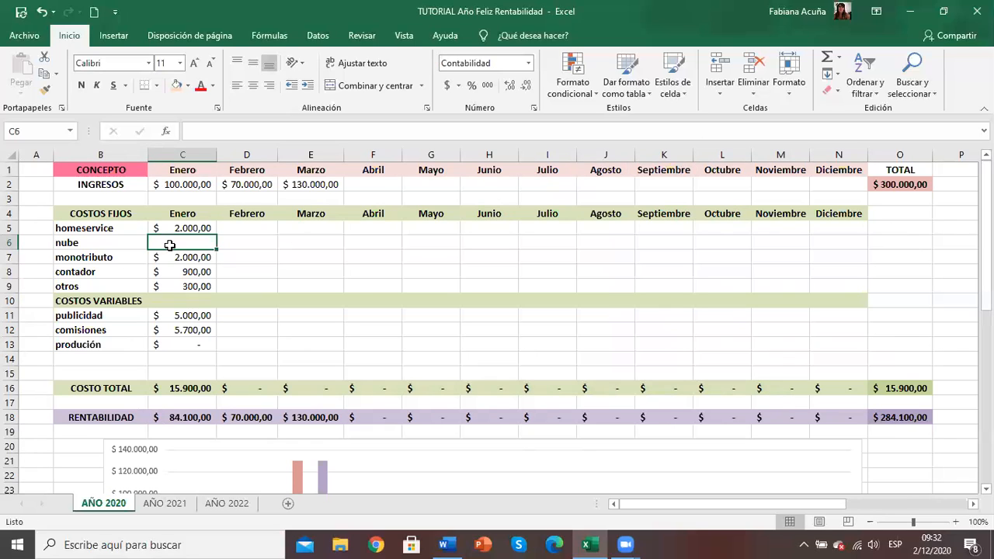
Step: Locate the CLOUDSERVICE breakdown beside HOMESERVICE and examine its cost items, up to Hosting
left_click(919, 343)
key("Right")
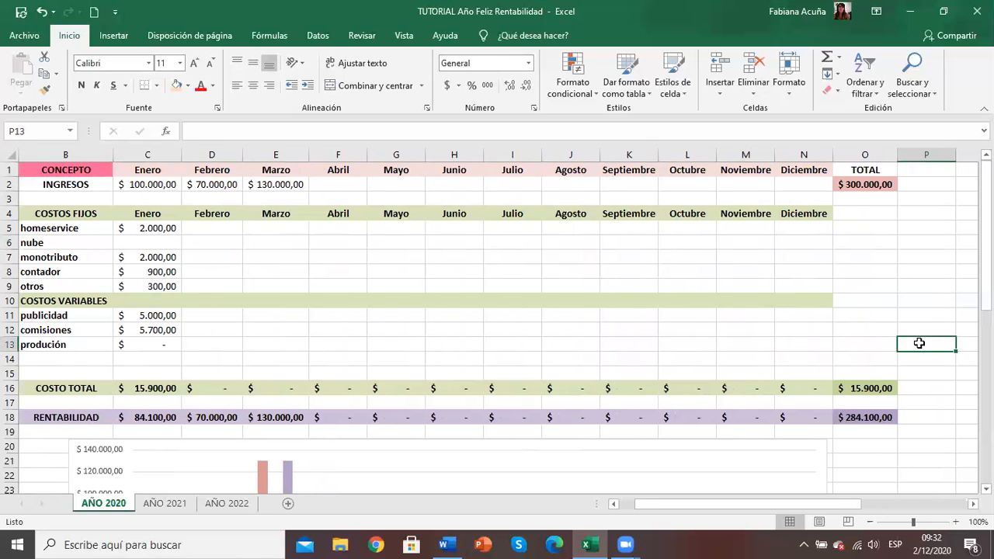
key("Right")
key("Right")
key("Right")
key("Right")
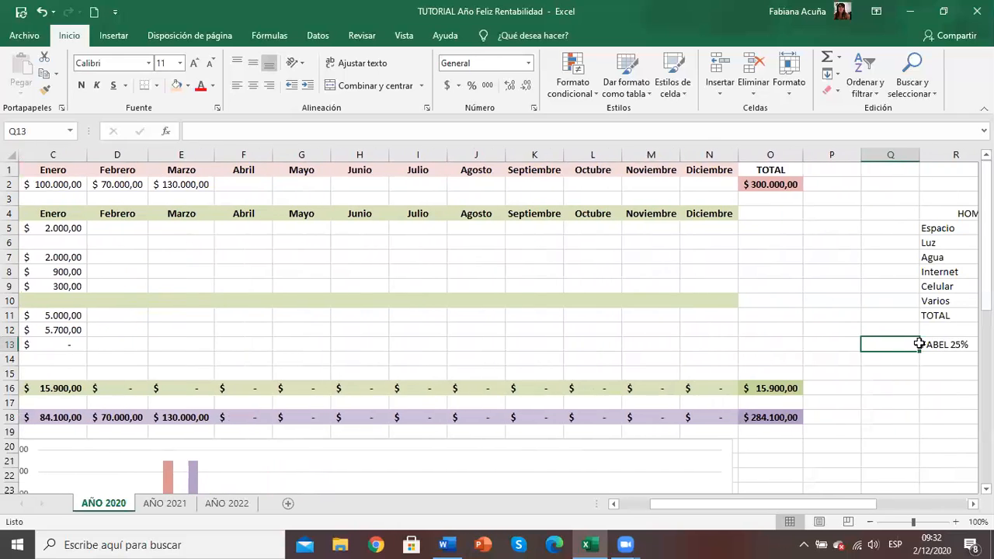
key("Right")
key("Right")
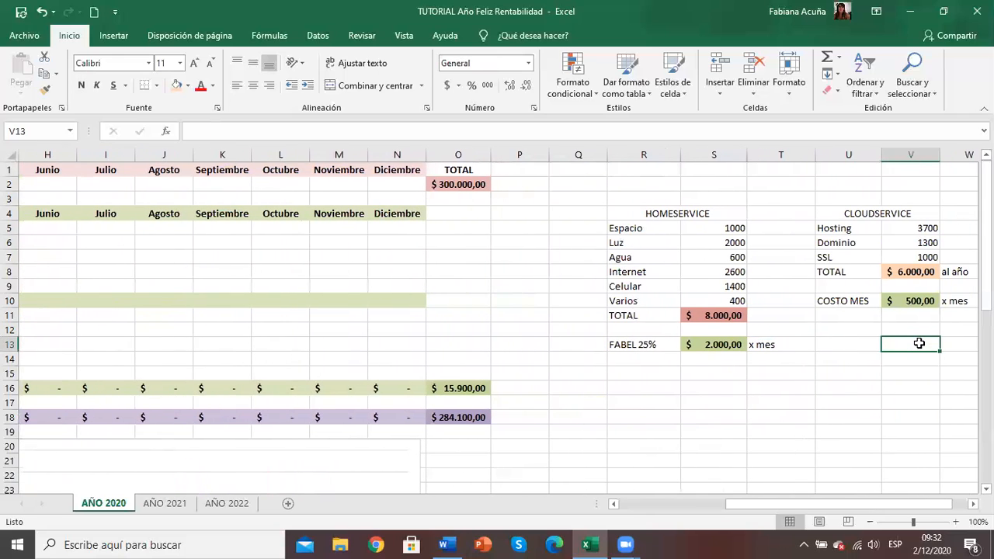
key("Up")
key("Up")
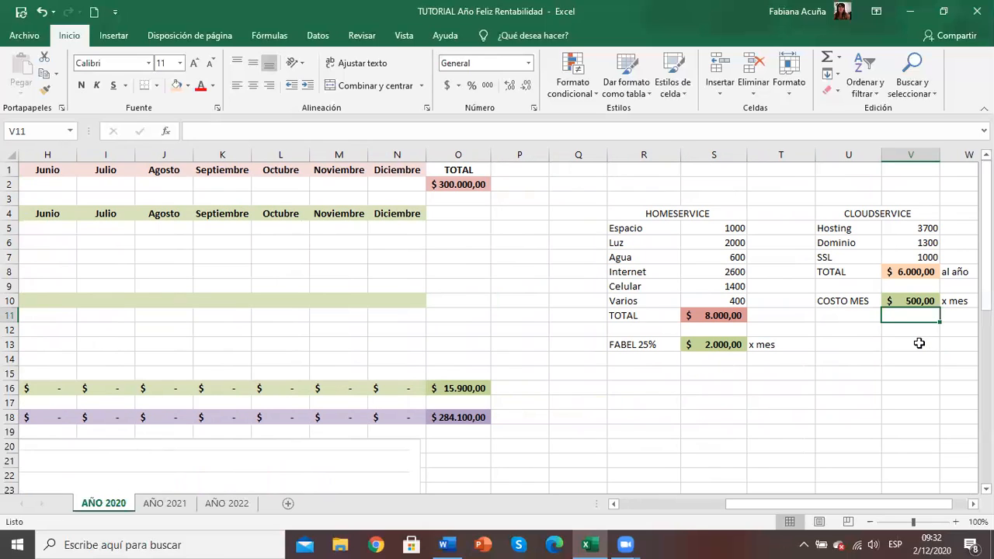
key("Left")
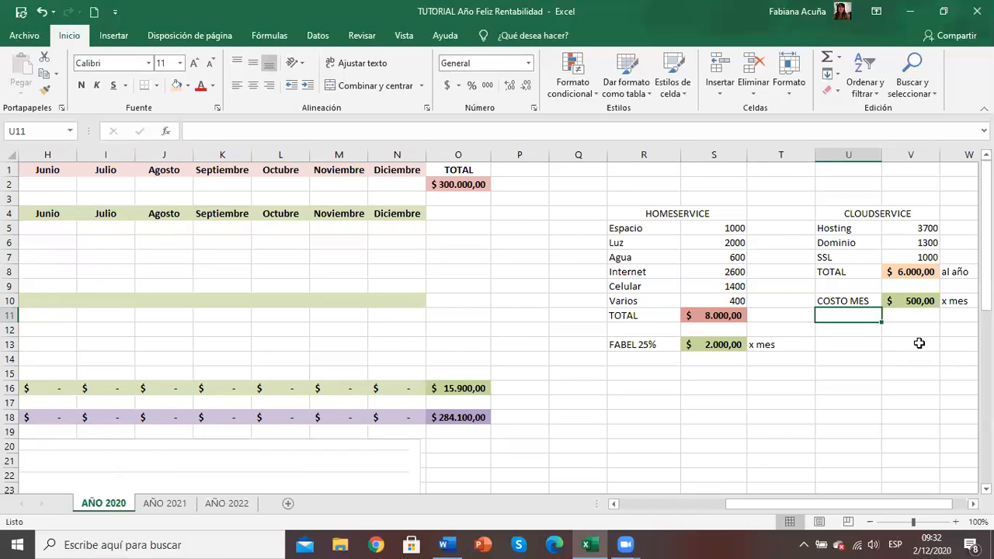
key("Up")
key("Up")
key("Up")
key("Up")
key("Up")
key("Up")
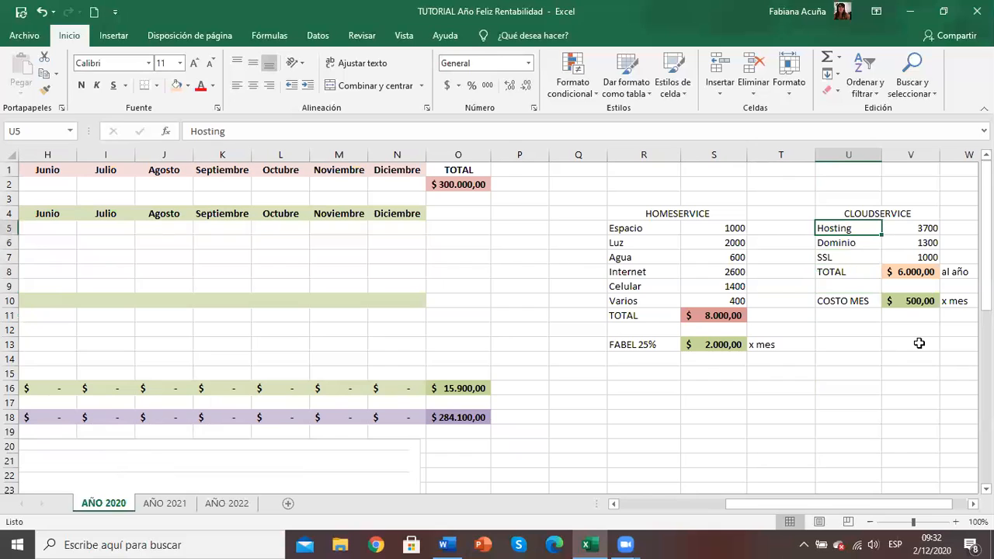
Step: Review the CLOUDSERVICE amounts for Hosting, Dominio and SSL and the formula behind their annual TOTAL
key("Right")
key("Right")
key("Right")
key("Left")
key("Left")
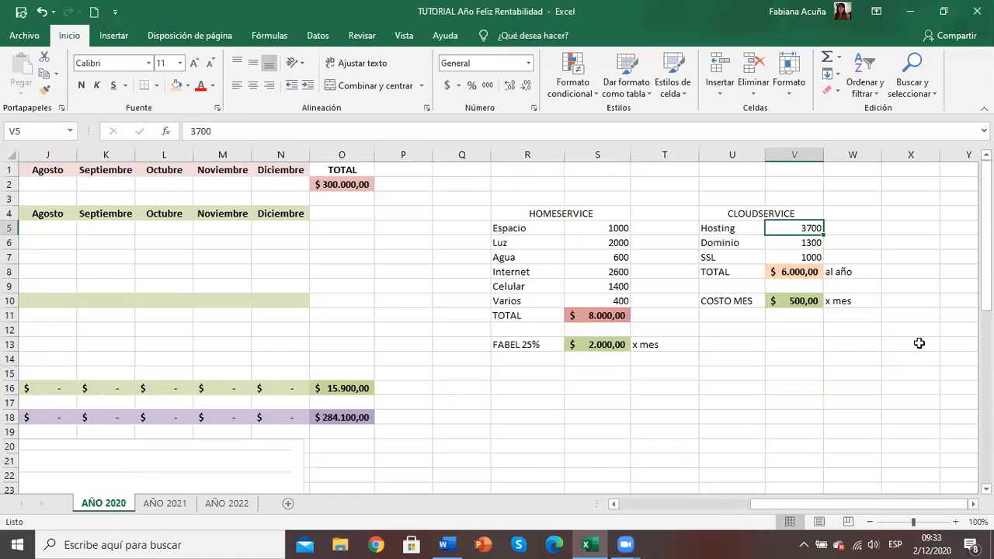
key("Down")
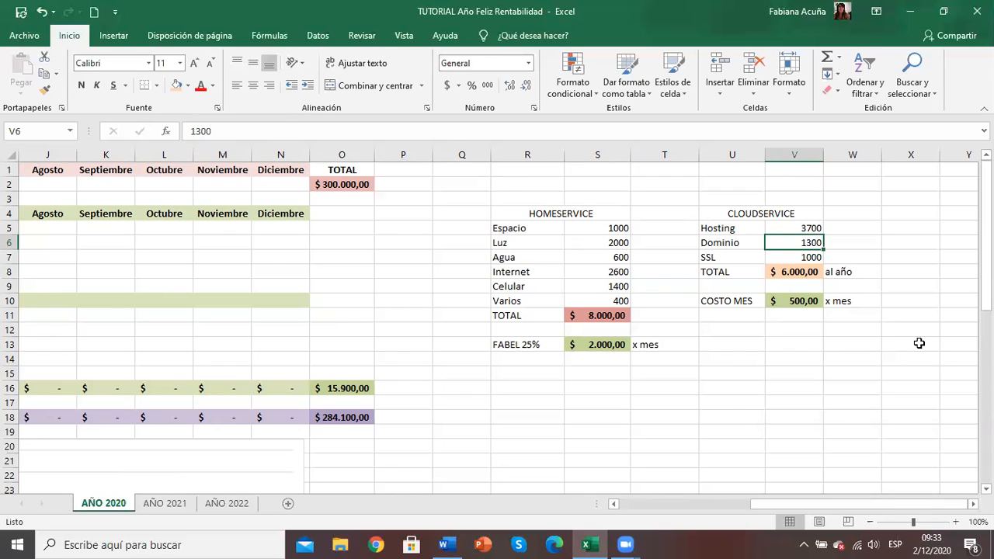
key("Down")
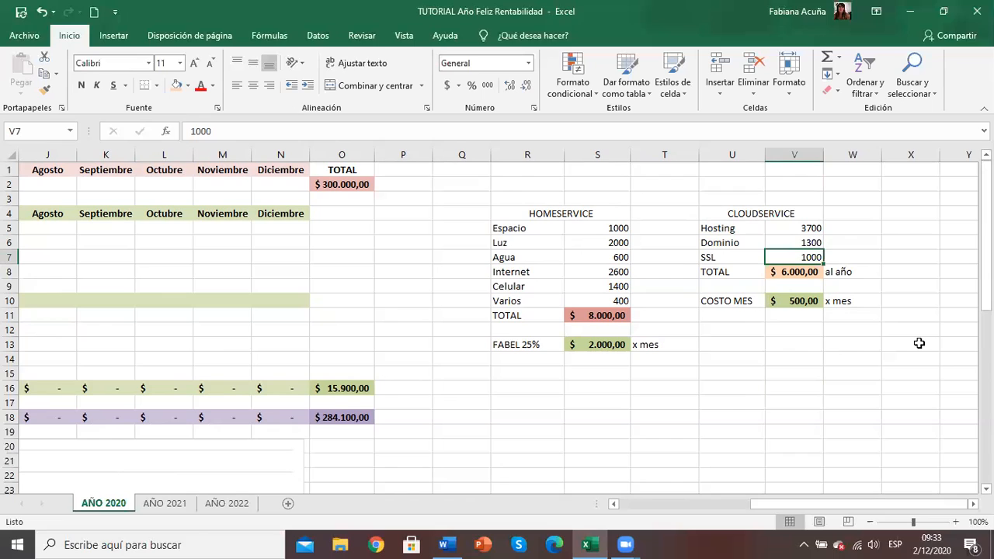
key("Left")
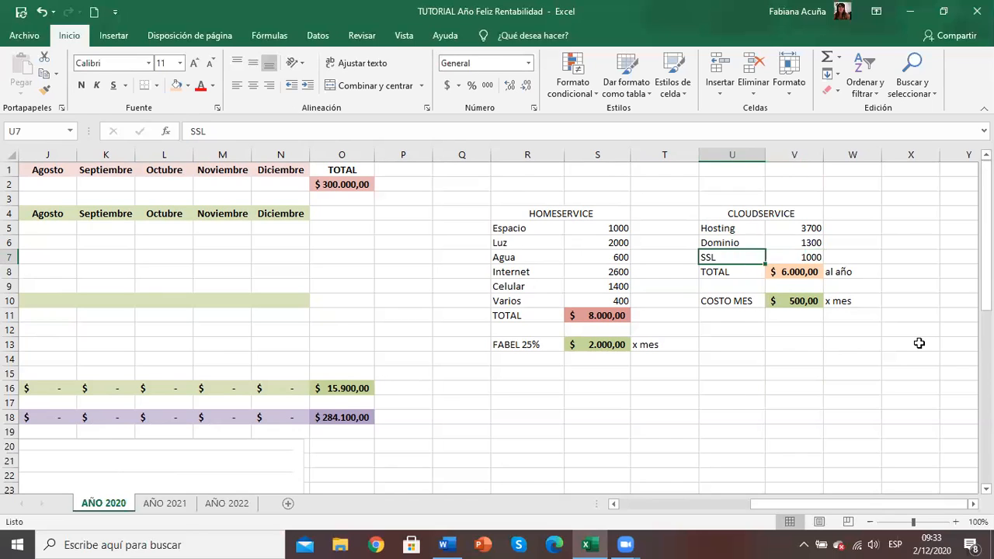
key("Right")
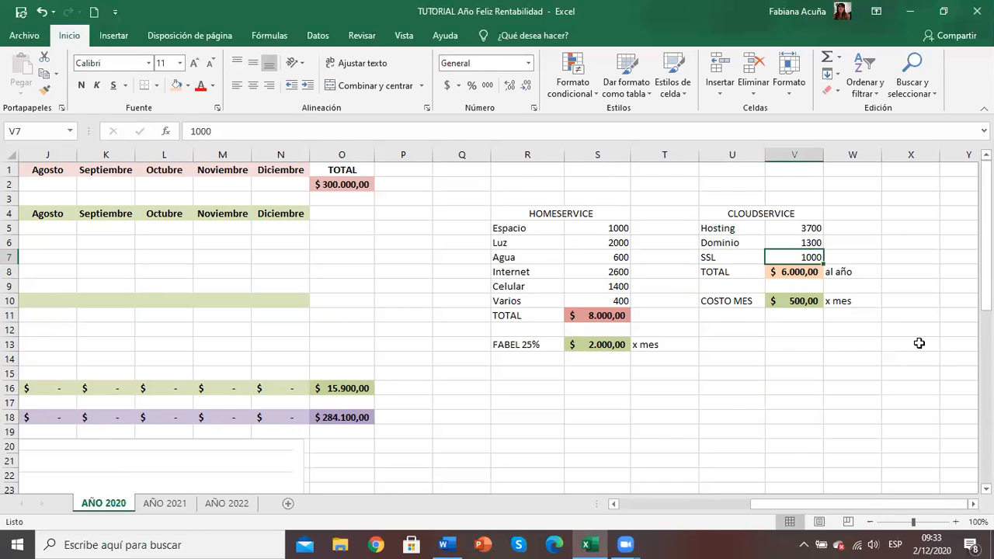
key("Up")
key("Up")
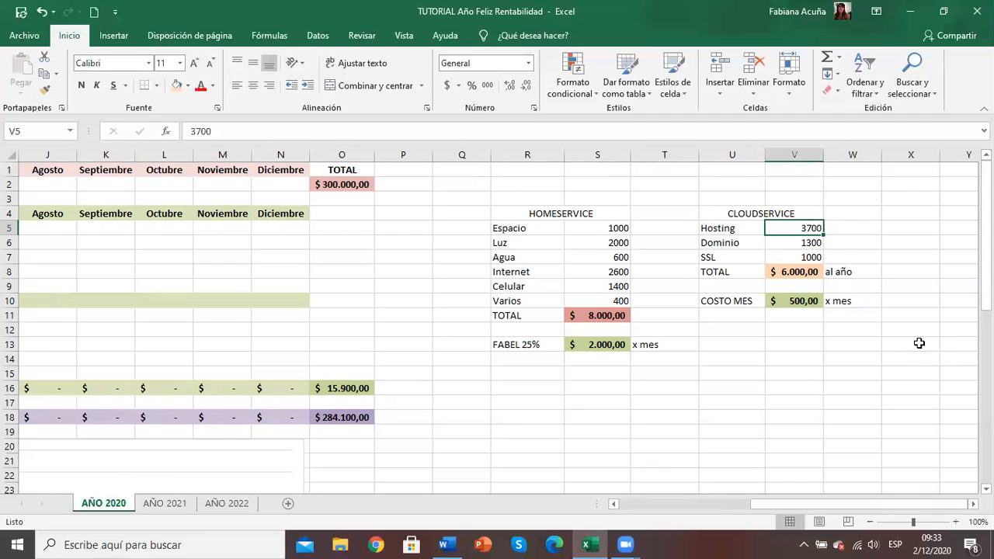
key("Down")
key("Down")
key("Down")
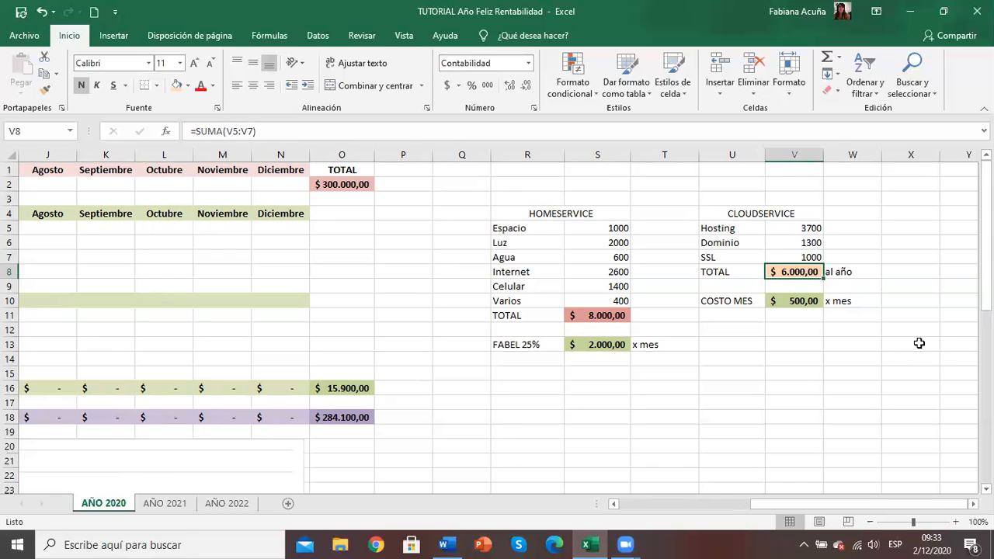
Step: Check the CLOUDSERVICE COSTO MES formula and enter 500 as Enero's nube cost under COSTOS FIJOS
key("Down")
key("Down")
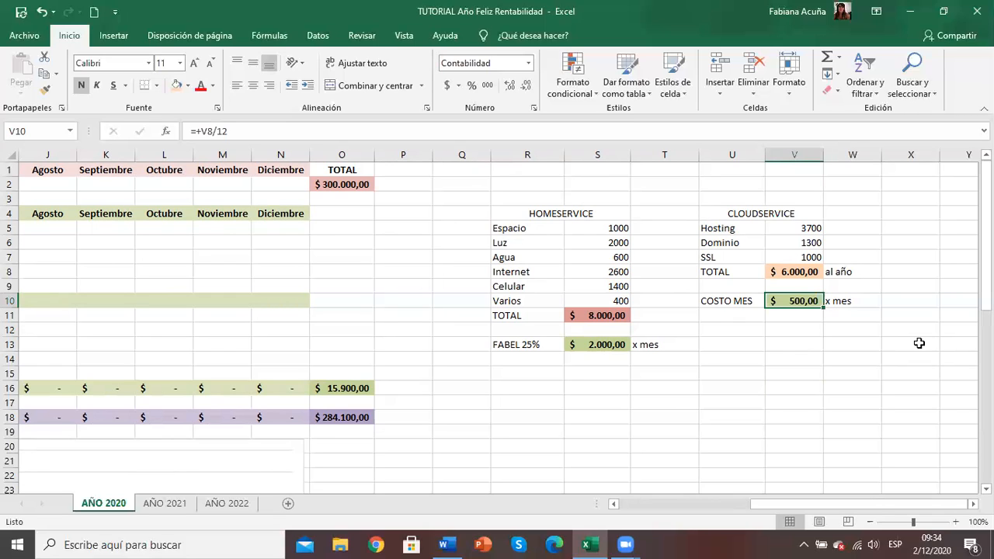
key("Left")
key("Left")
key("Left")
key("Left")
key("Left")
key("Left")
key("Left")
key("Left")
key("Left")
key("Left")
key("Left")
key("Left")
key("Left")
key("Left")
key("Left")
key("Left")
key("Left")
key("Left")
key("Left")
key("Left")
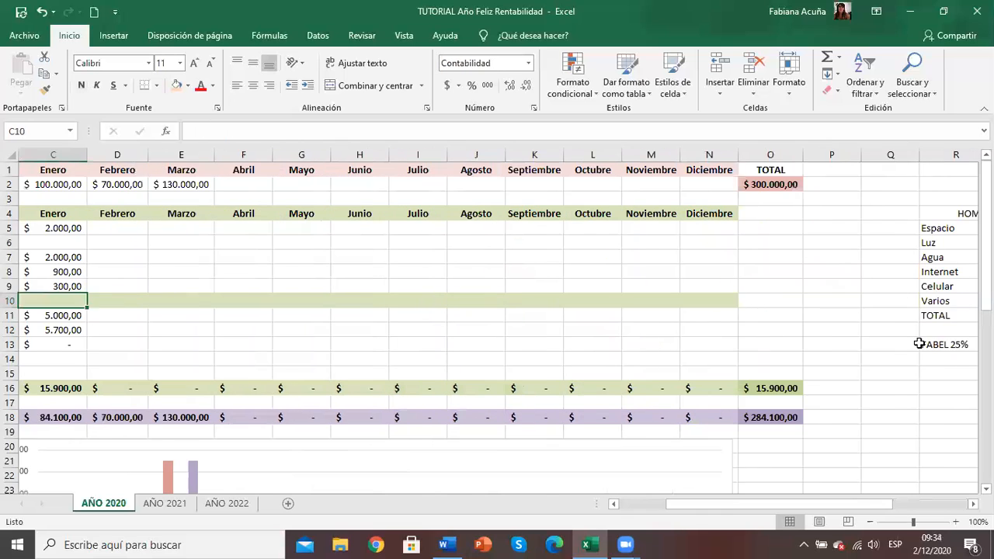
key("Right")
key("Right")
key("Right")
key("Left")
key("Up")
key("Up")
key("Up")
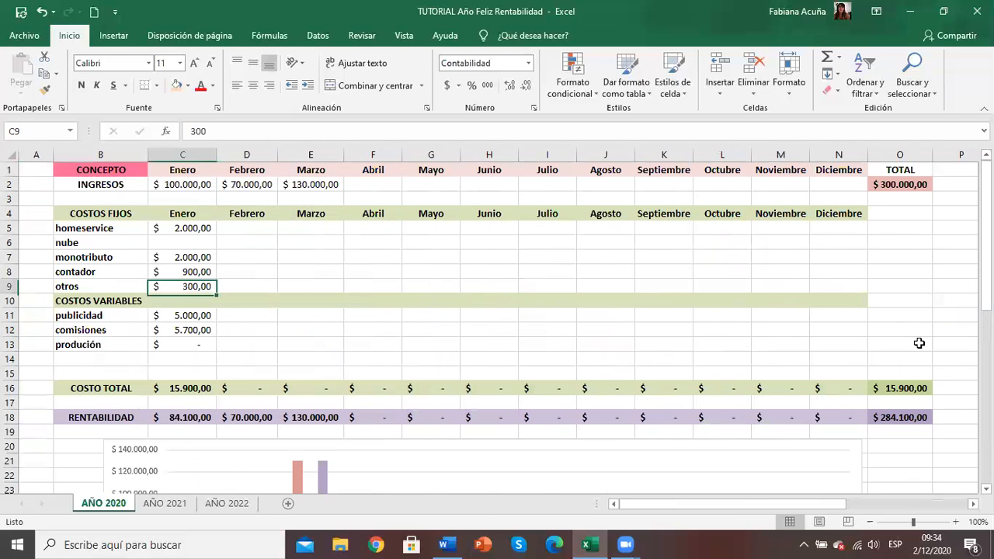
key("Up")
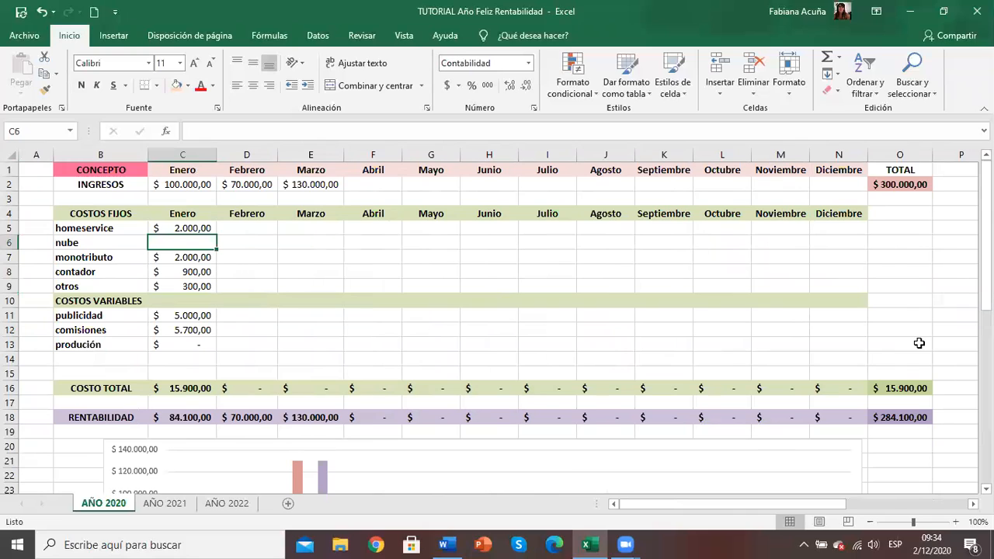
type("500")
key("Return")
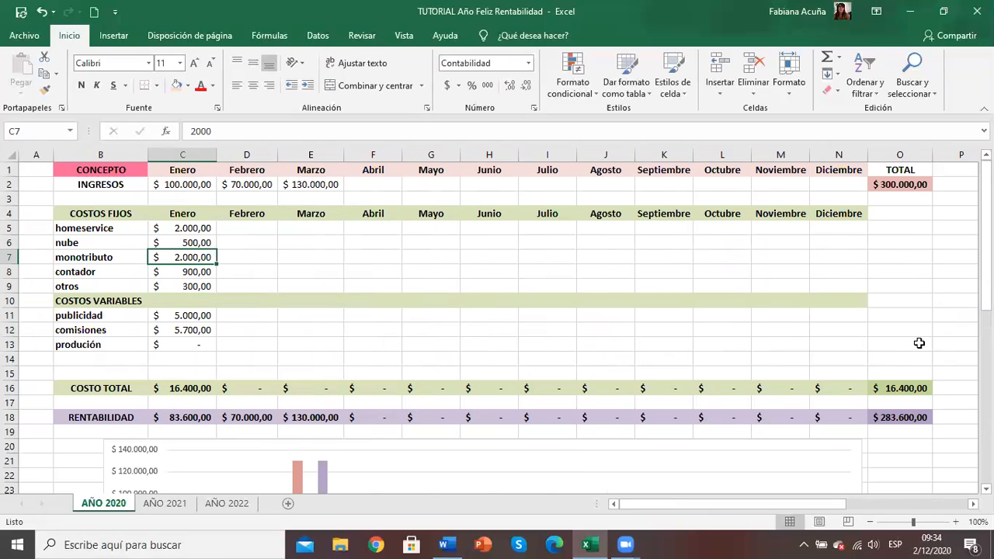
Step: Fill Enero's five fixed costs, homeservice through otros, across to Febrero and Marzo
left_click(193, 228)
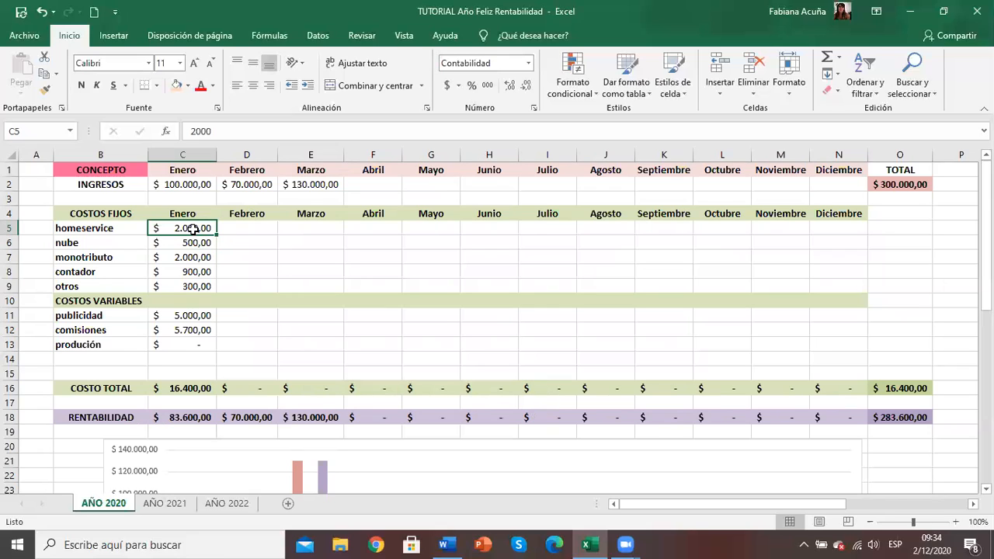
left_click_drag(194, 229, 317, 293)
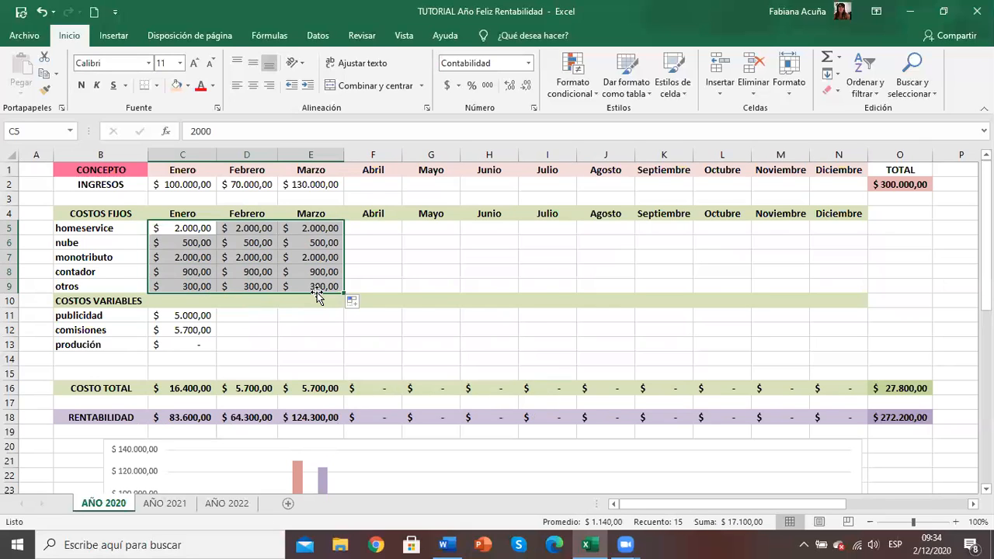
left_click(382, 268)
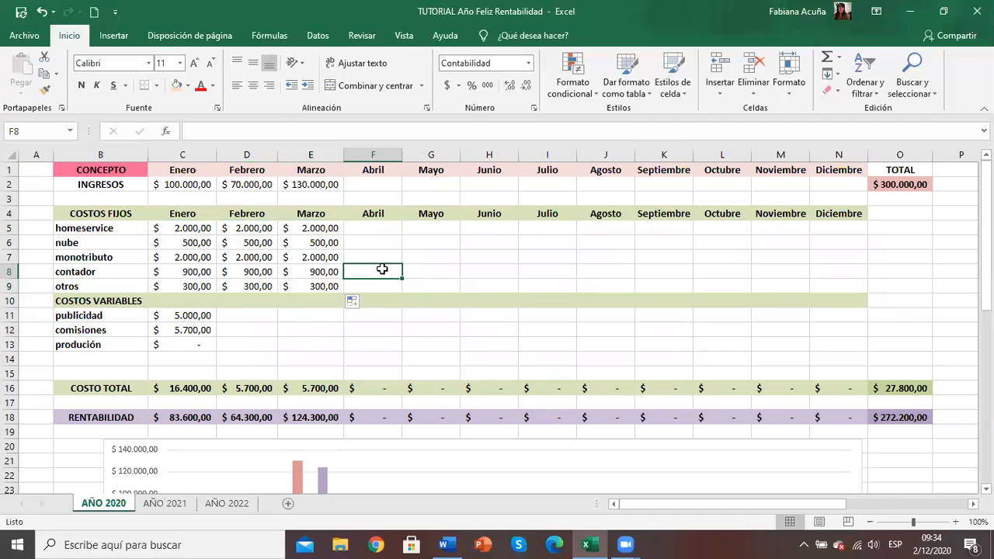
Step: Enter Febrero's variable costs: 9700 for publicidad, 3300 for comisiones and 3500 for produción
left_click(260, 315)
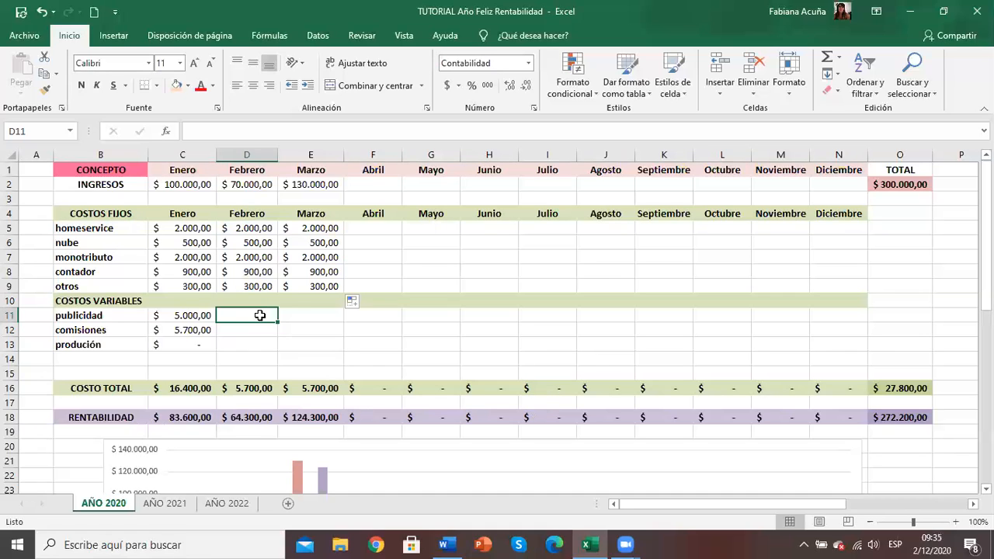
type("9700")
key("Return")
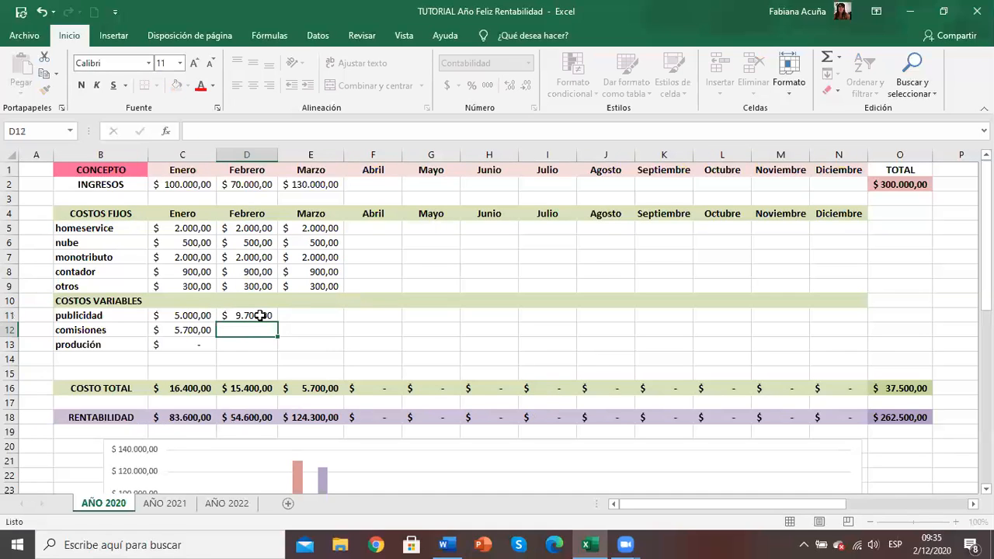
type("3300")
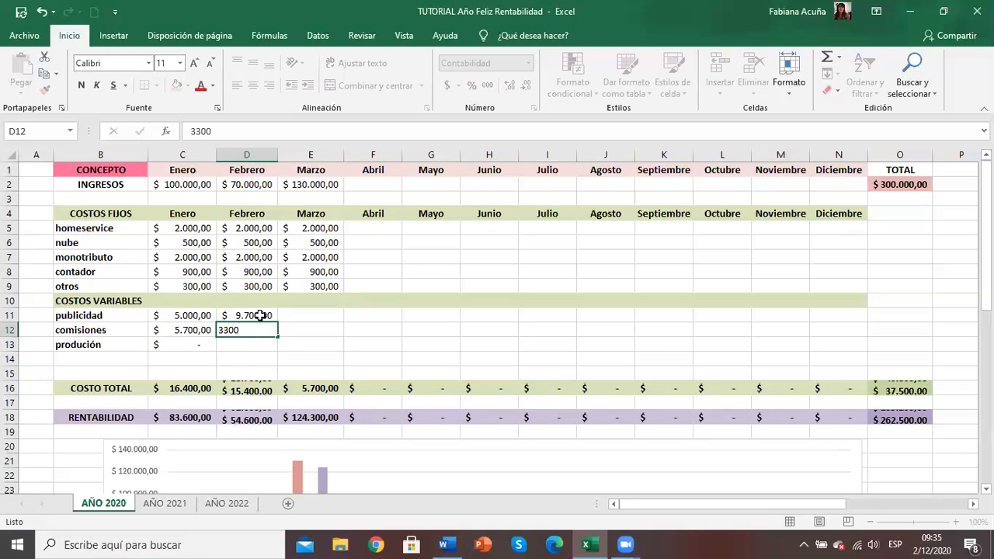
key("Return")
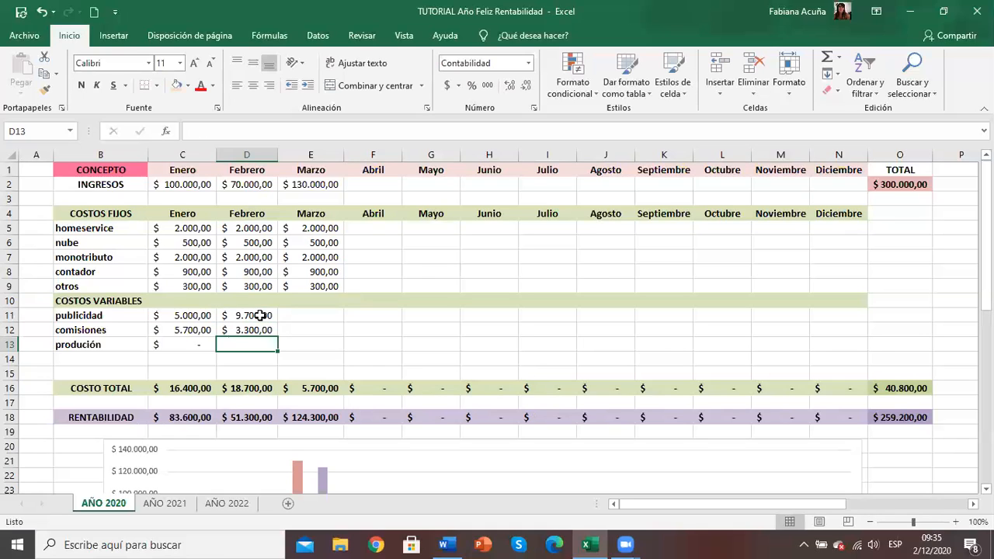
type("3500")
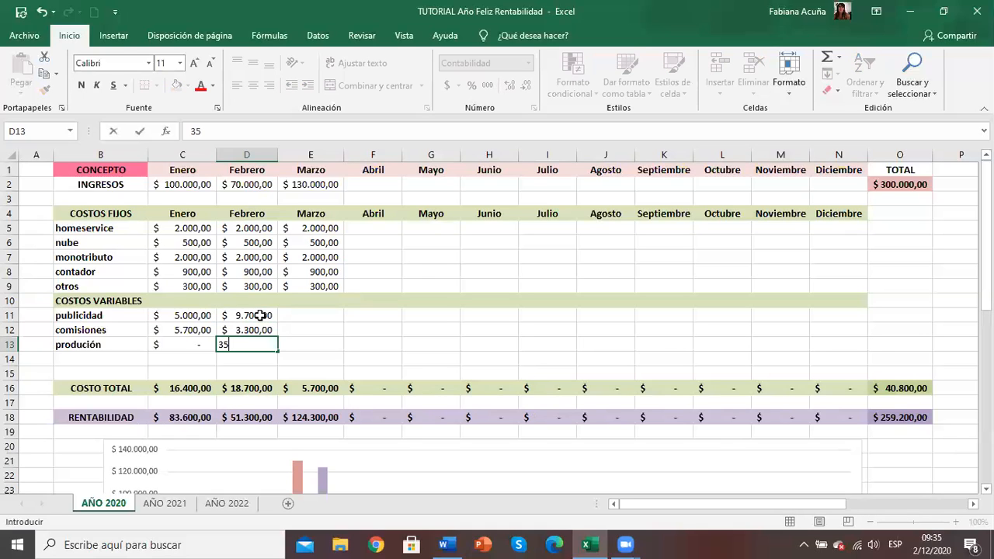
key("Return")
Step: Enter Marzo's variable costs: 12000 for publicidad, 7300 for comisiones and 1500 for produción
key("Right")
key("Up")
key("Up")
key("Up")
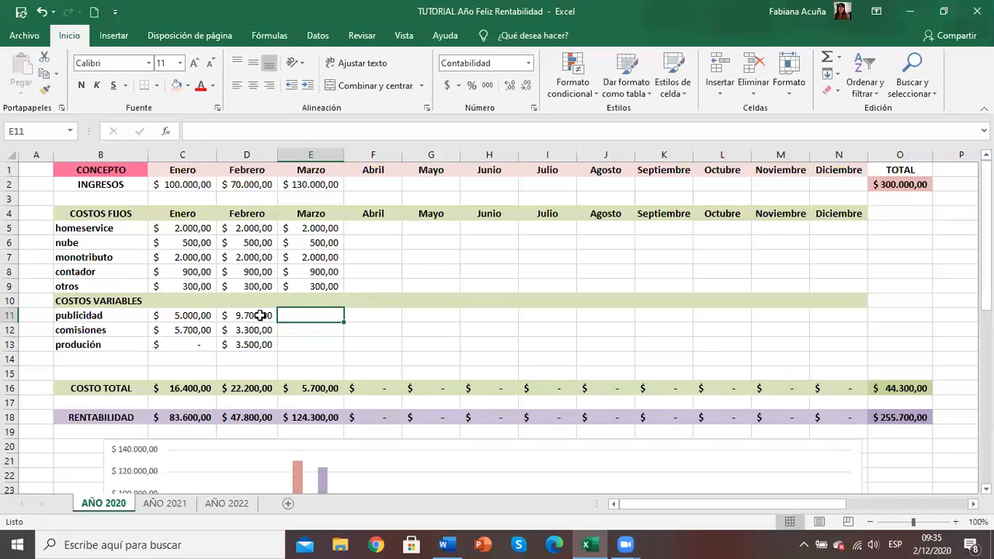
type("12000")
key("Return")
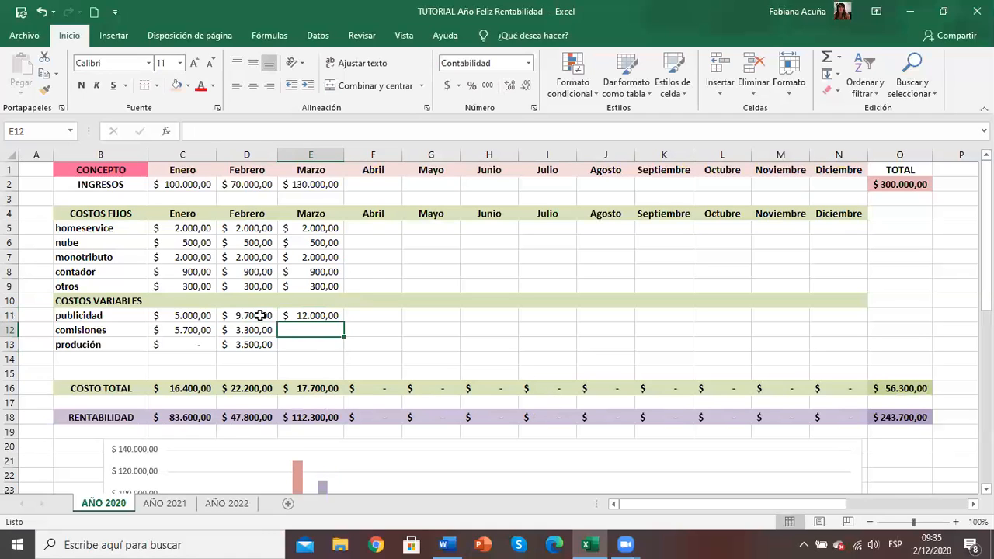
type("7300")
key("Return")
type("1500")
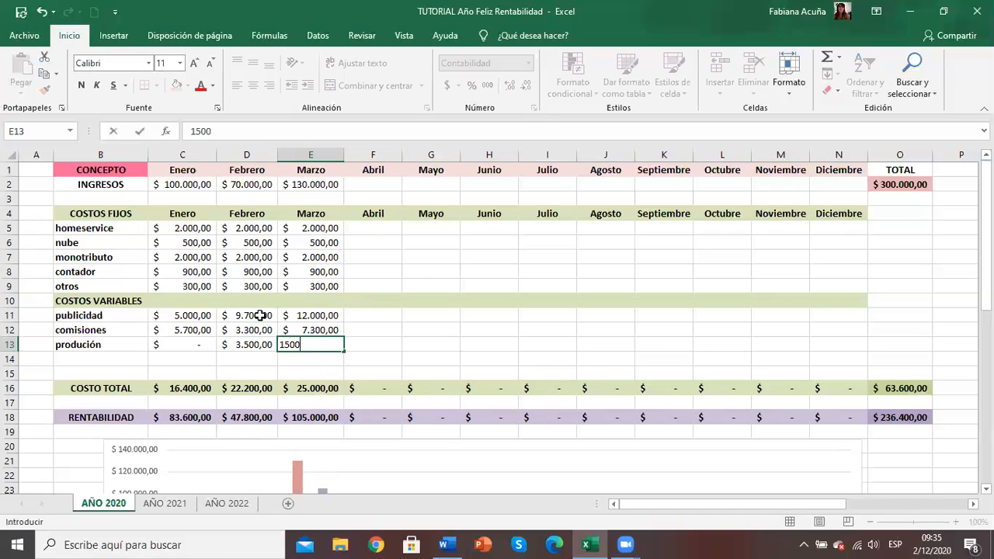
key("Return")
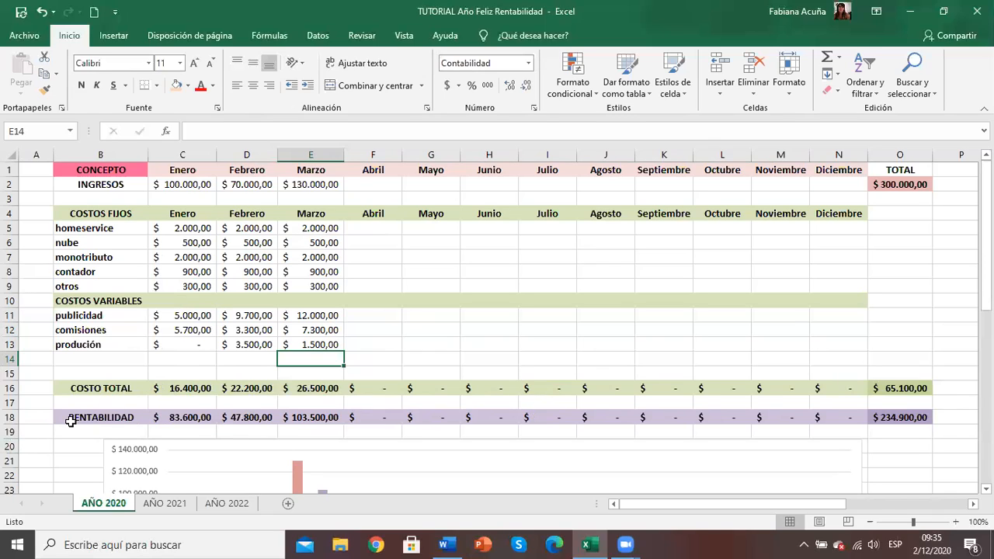
Step: Check Enero's RENTABILIDAD formula and add a "sueldo" item below produción under COSTOS VARIABLES
left_click(175, 424)
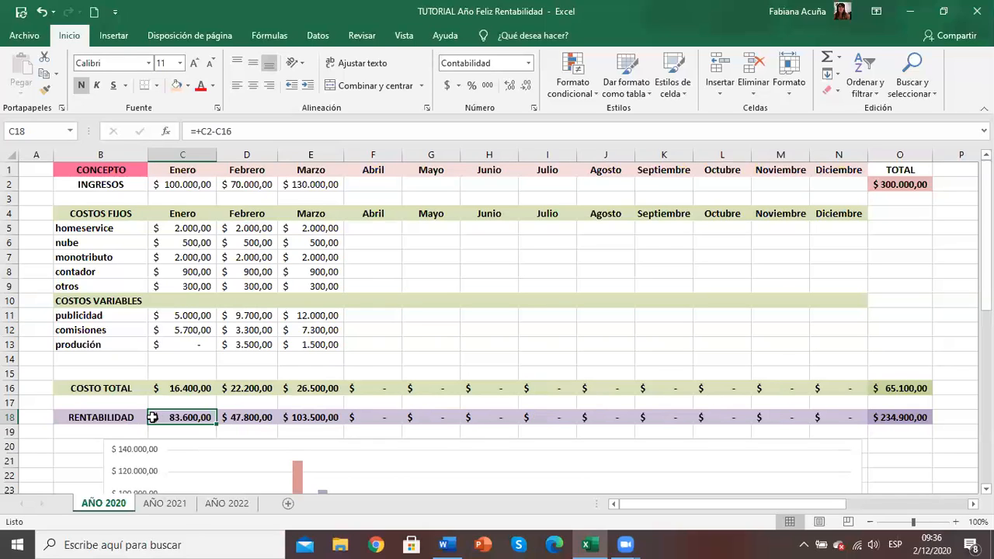
left_click(118, 357)
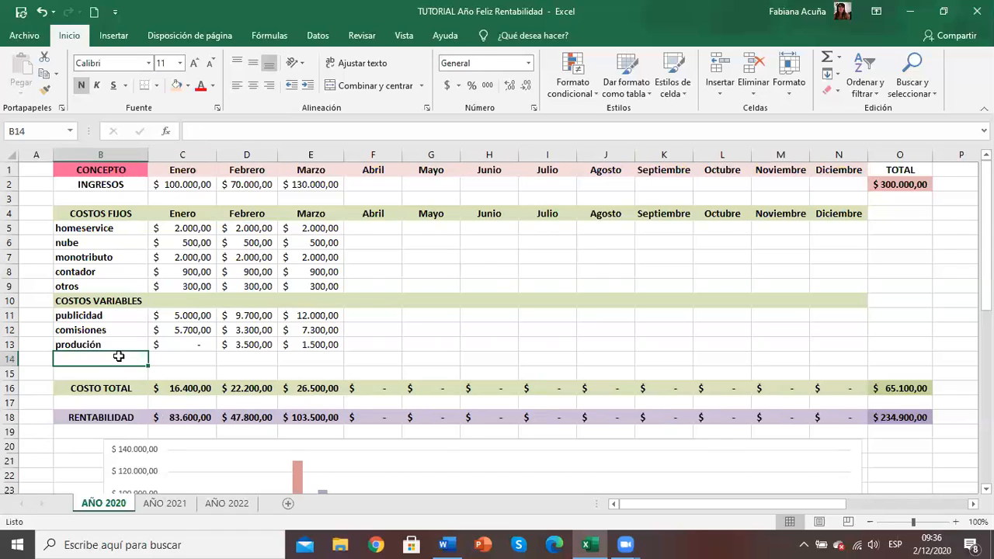
type("sueldo")
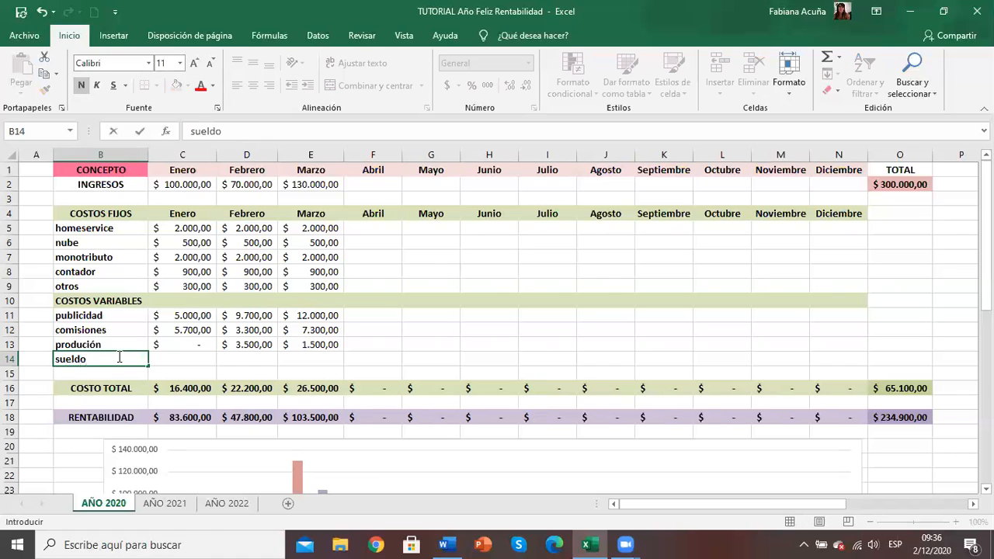
key("Tab")
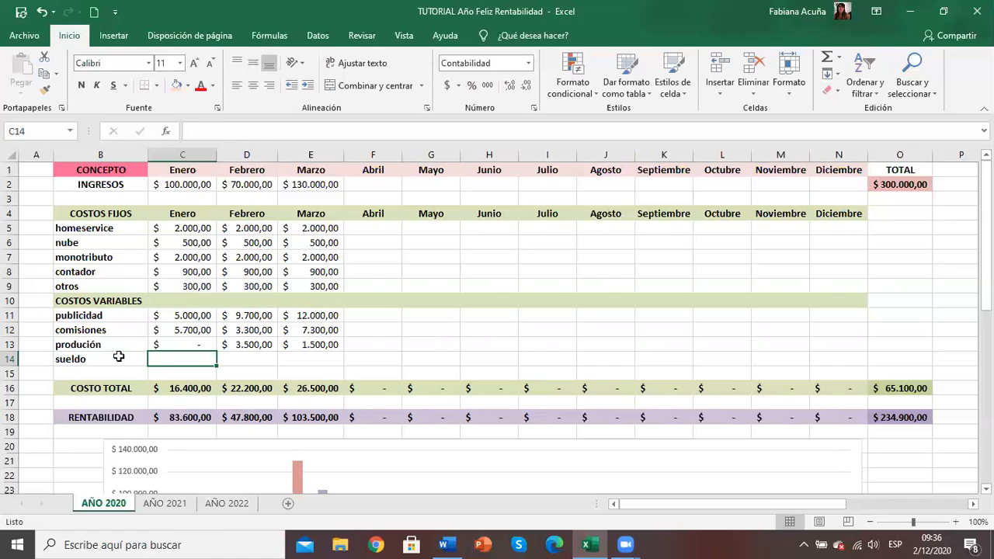
Step: Try 30.000 as Enero's sueldo and clear the cell again
type("30.000")
key("Return")
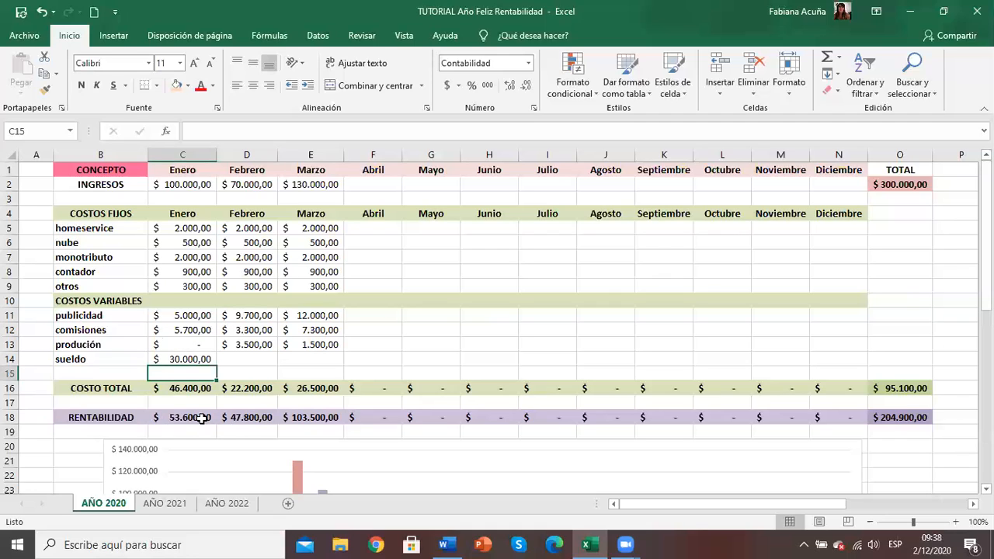
left_click(187, 356)
key("BackSpace")
Step: Try computing half of Enero's RENTABILIDAD with +C18/2 in the cell below Enero's sueldo, and undo it
key("Return")
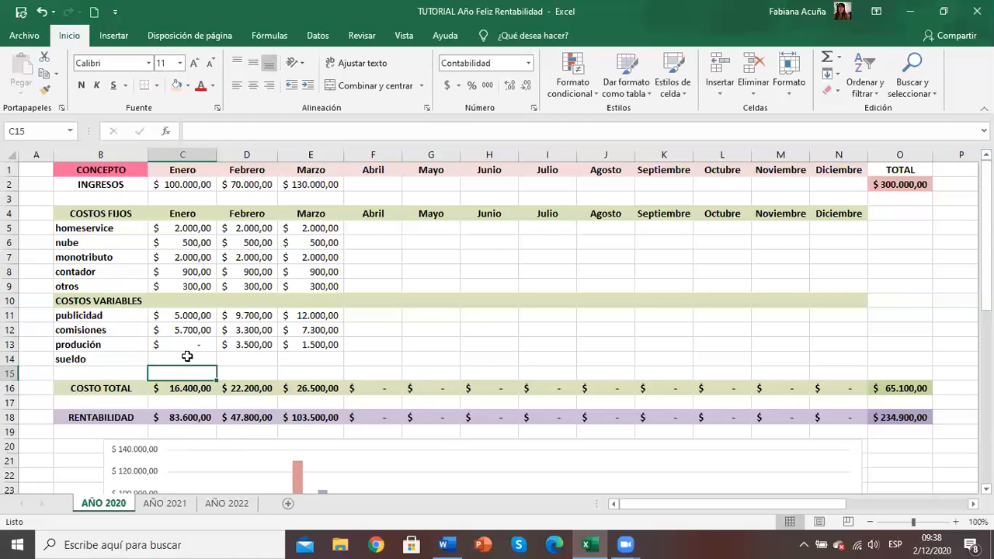
type("+")
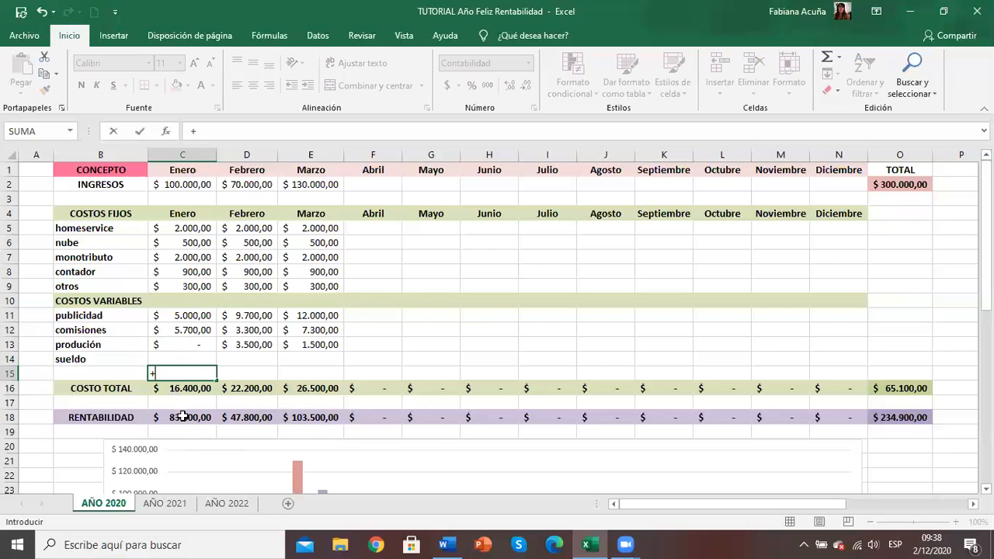
left_click(183, 418)
type("/2")
key("Return")
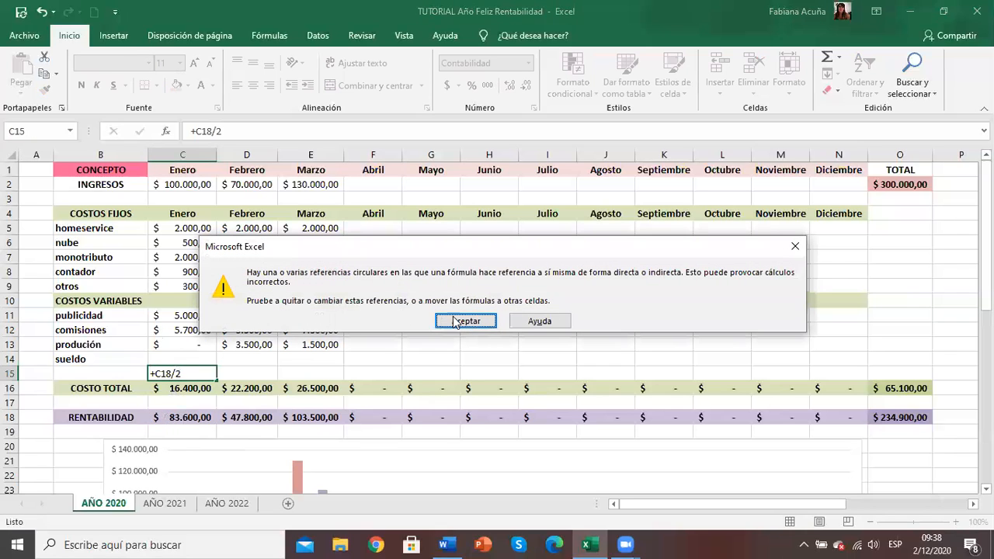
left_click(455, 322)
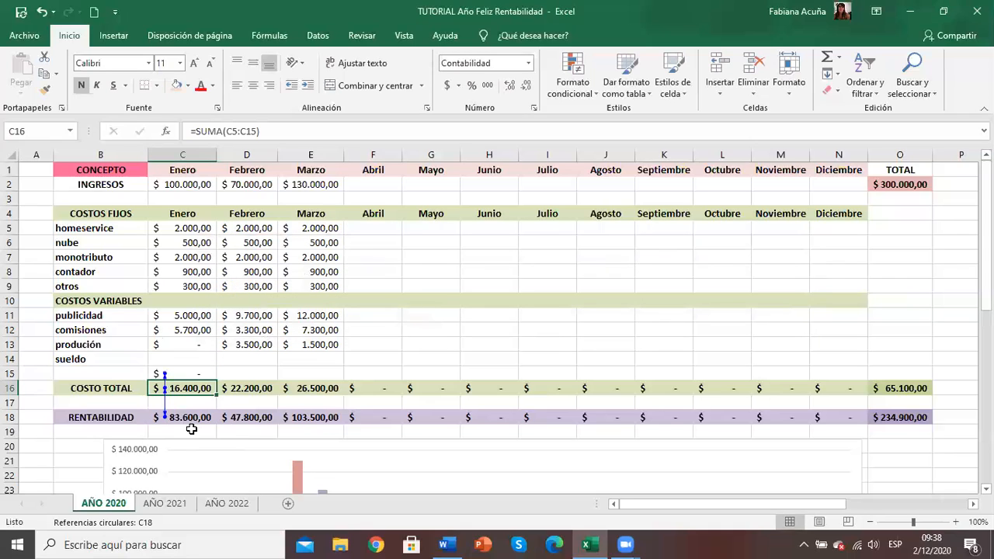
left_click(42, 12)
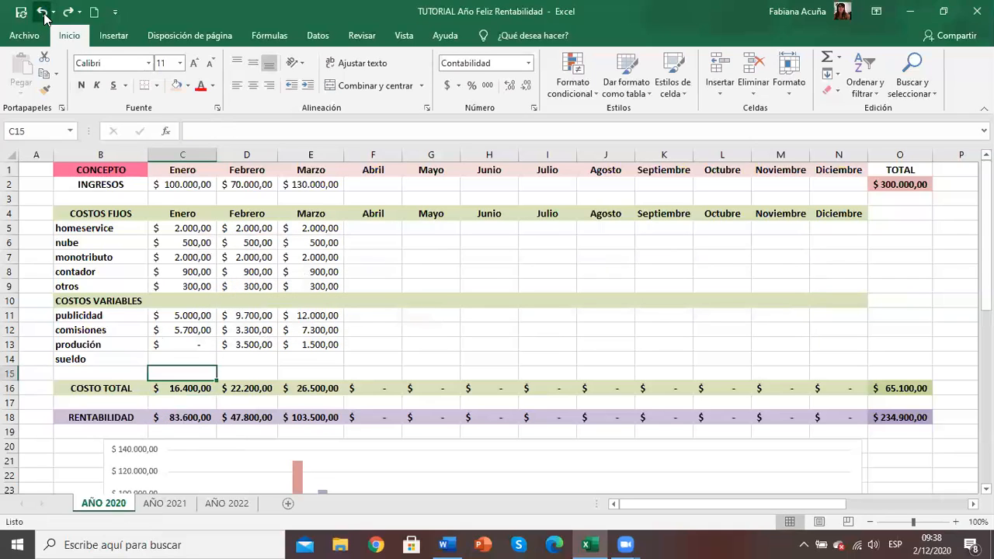
Step: Calculate half of Enero's RENTABILIDAD in cell C19 with the formula +C18/2
left_click(195, 429)
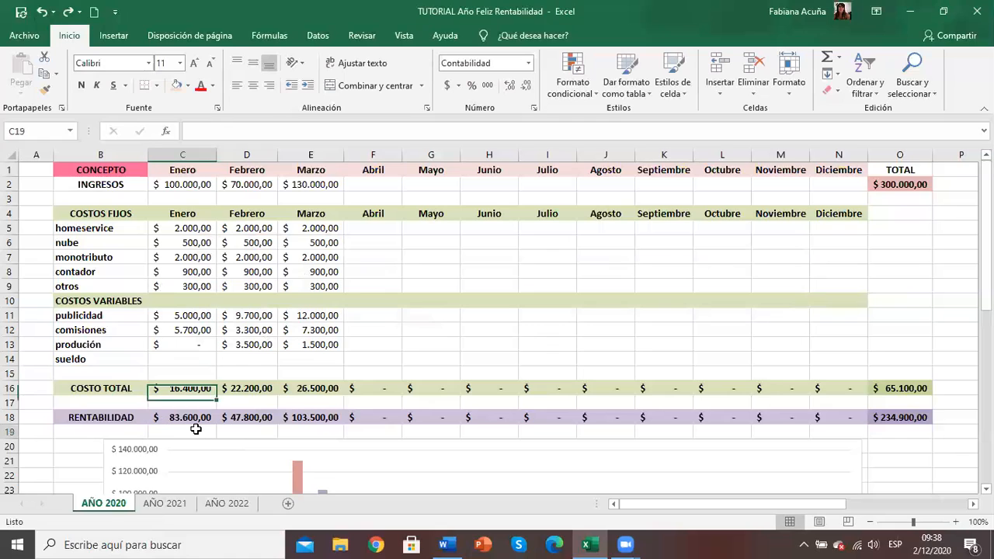
type("+")
key("Up")
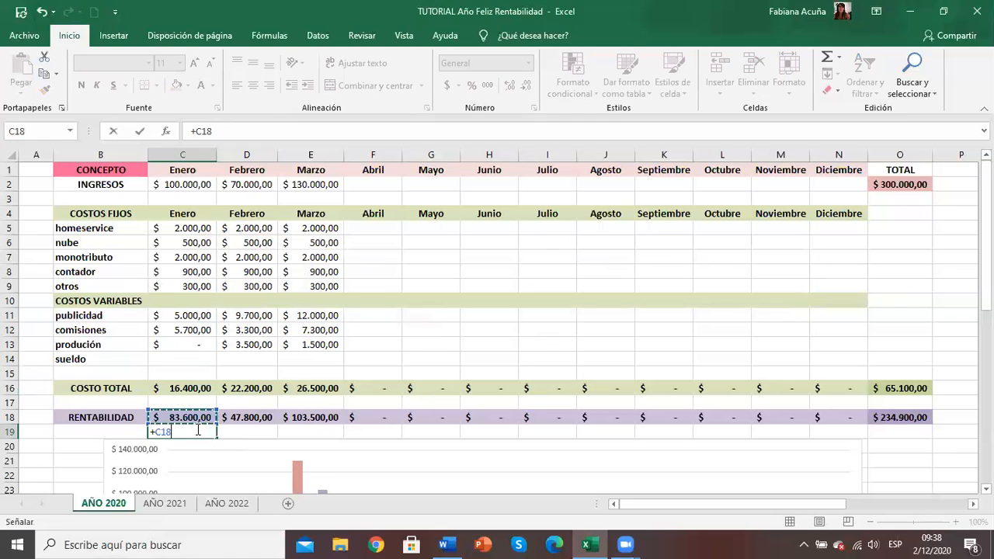
type("/2")
key("Return")
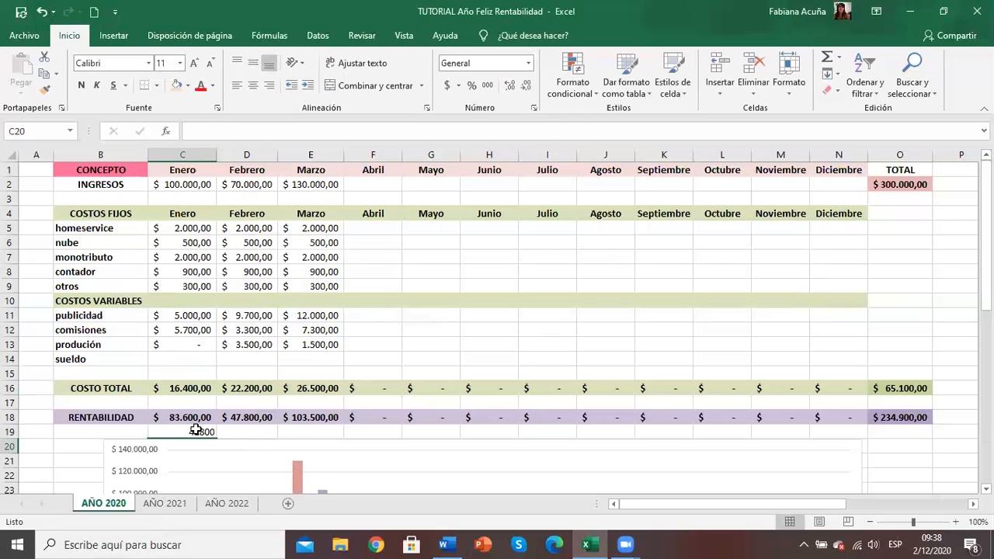
Step: Enter 41000 as Enero's sueldo and check the annual RENTABILIDAD total
left_click(174, 355)
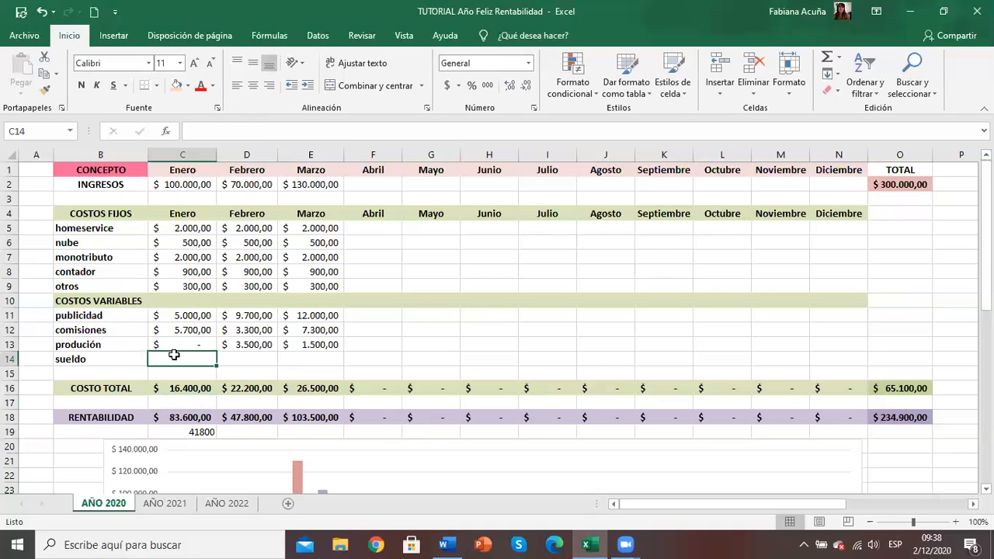
type("41000")
key("Return")
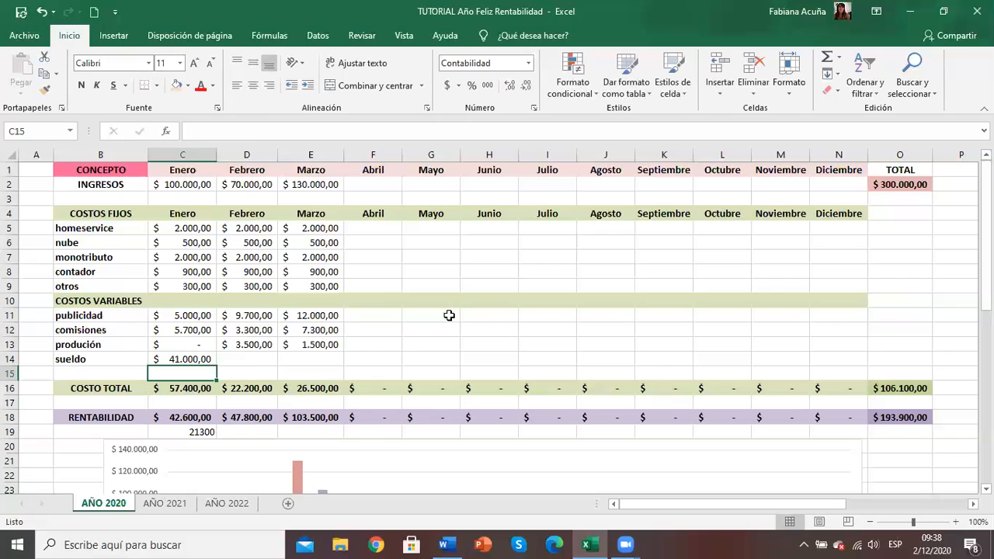
left_click(879, 413)
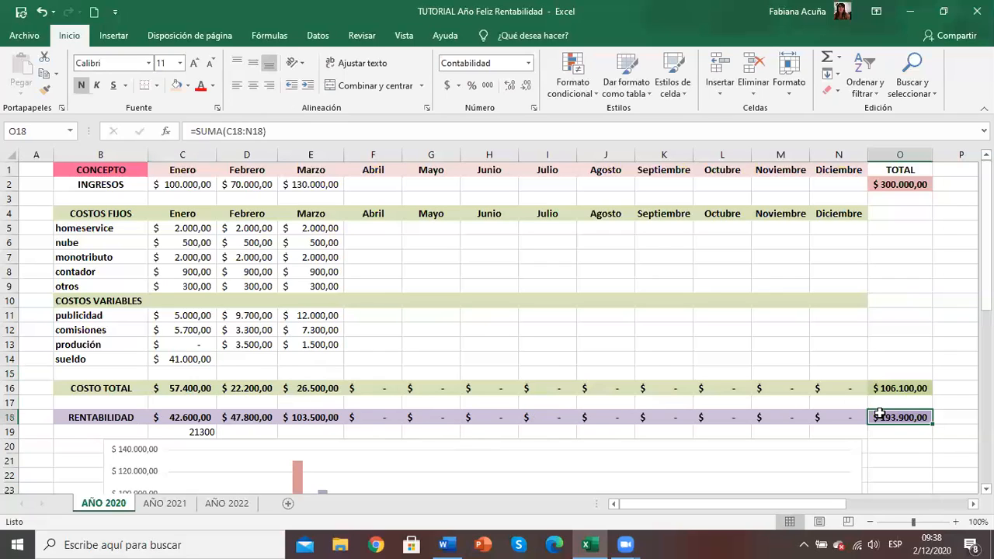
Step: Extend the half-RENTABILIDAD formula from Enero's cell C19 across Febrero and Marzo in row 19
left_click(228, 364)
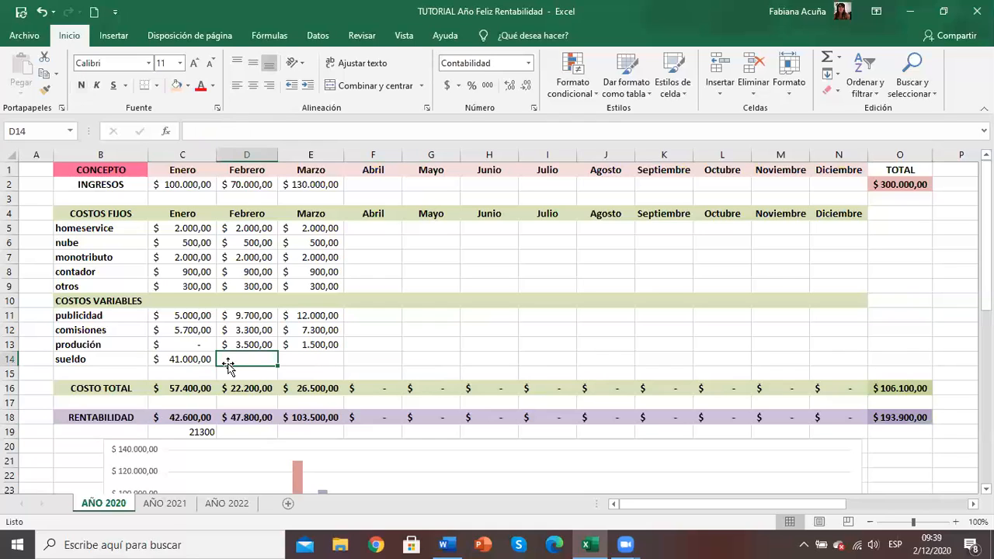
left_click(208, 432)
left_click(211, 434)
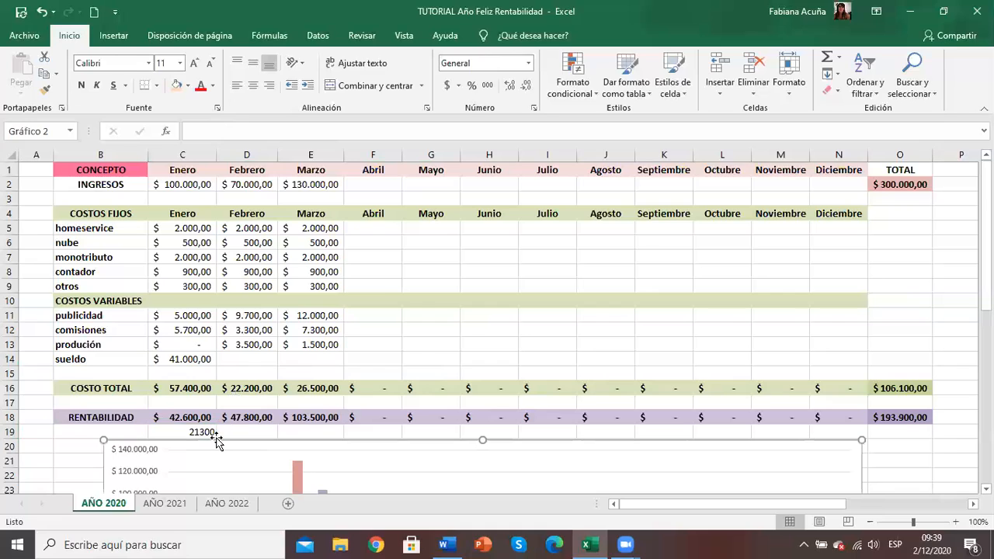
left_click(212, 431)
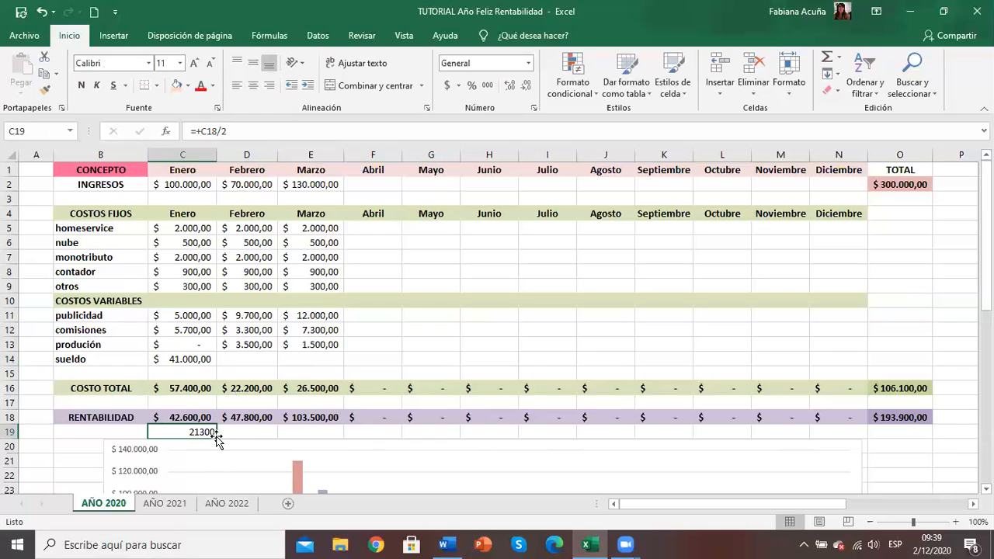
left_click_drag(215, 435, 317, 440)
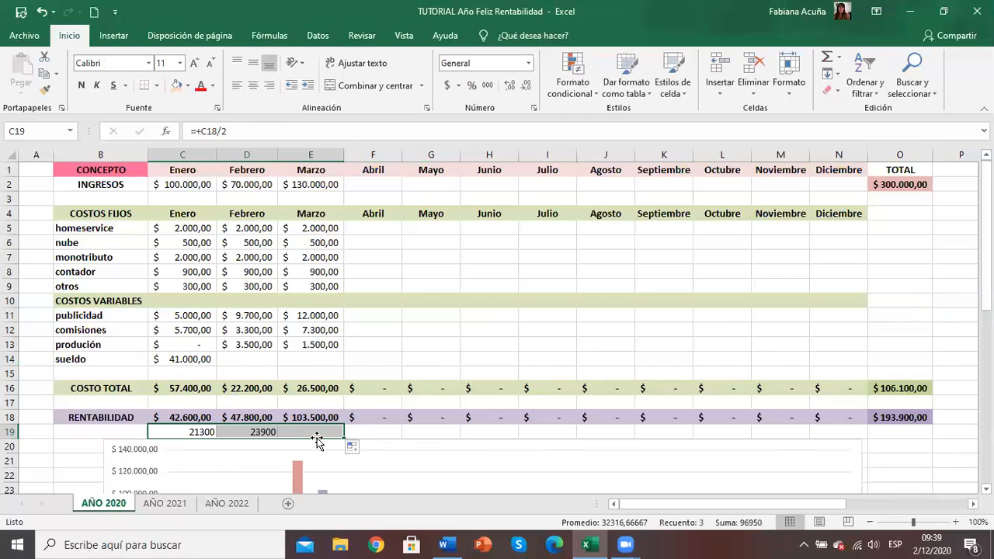
Step: Enter 23.900 as Febrero's sueldo and 51.750 as Marzo's sueldo
left_click(233, 359)
type("23.900")
key("Tab")
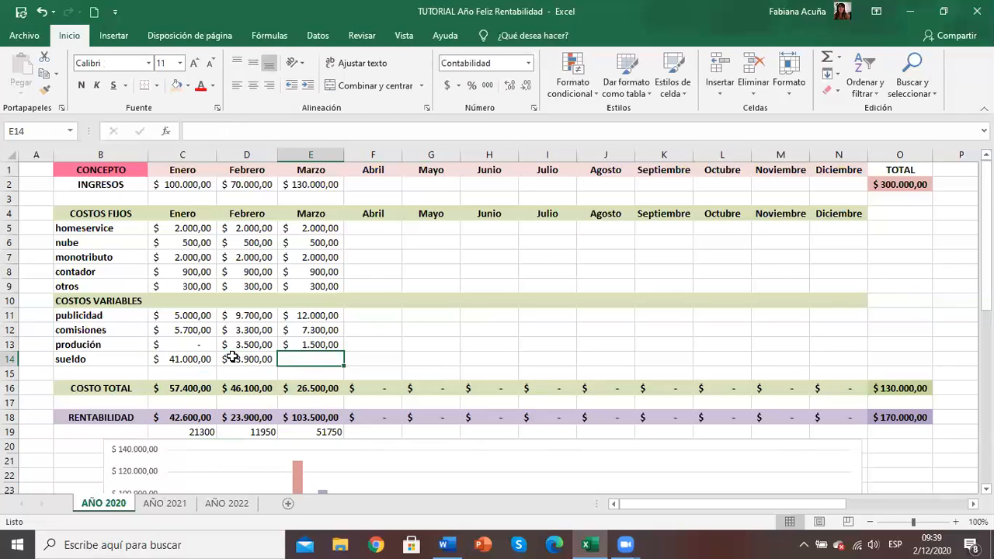
type("51")
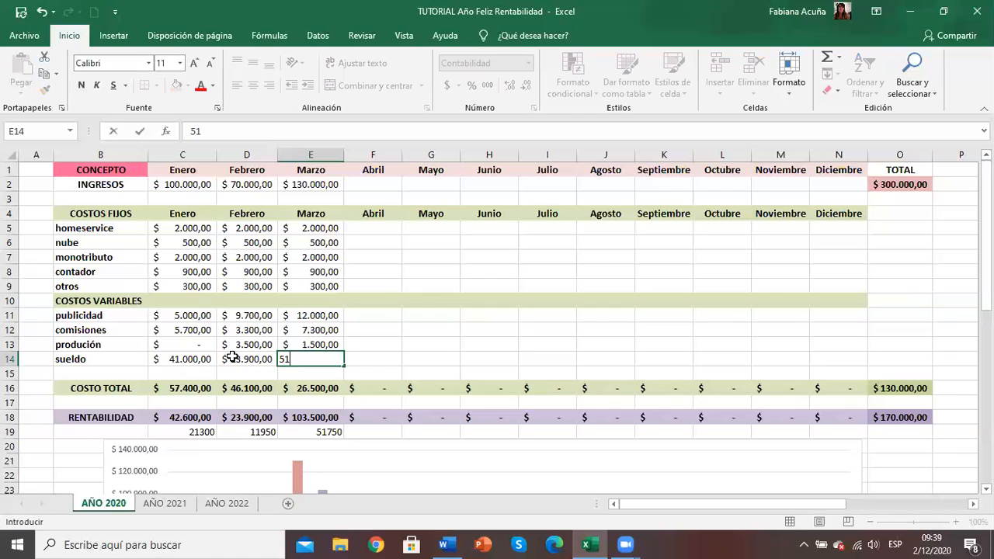
type(".750")
key("Return")
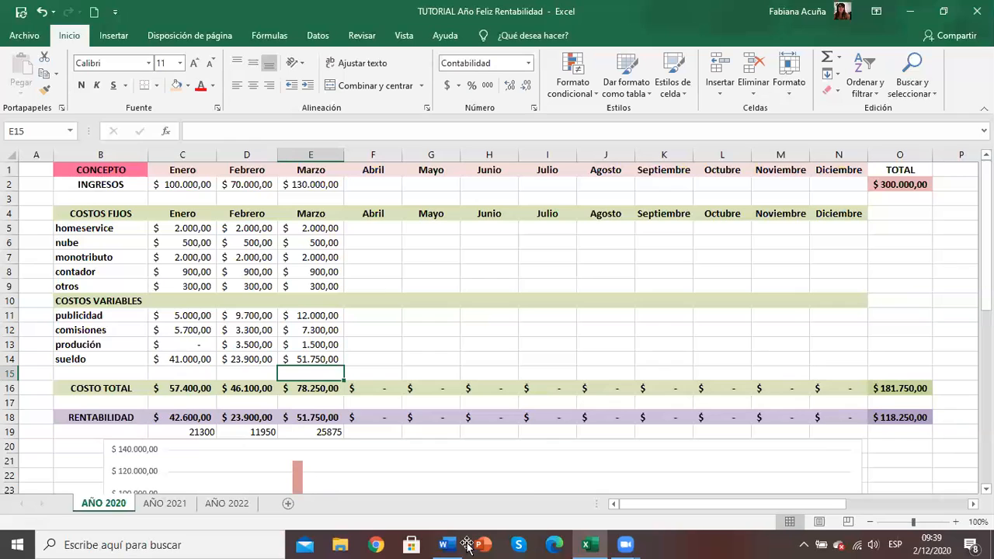
Step: Switch to the Word workbook and answer question 6 on annual profitability with $118.250, checking the annual RENTABILIDAD total in Excel
mouse_move(447, 543)
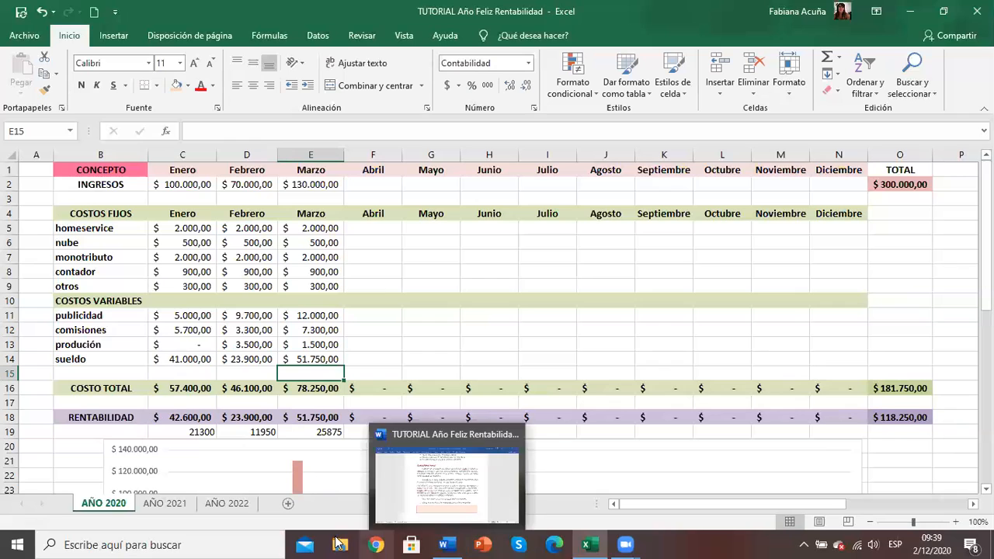
left_click(447, 543)
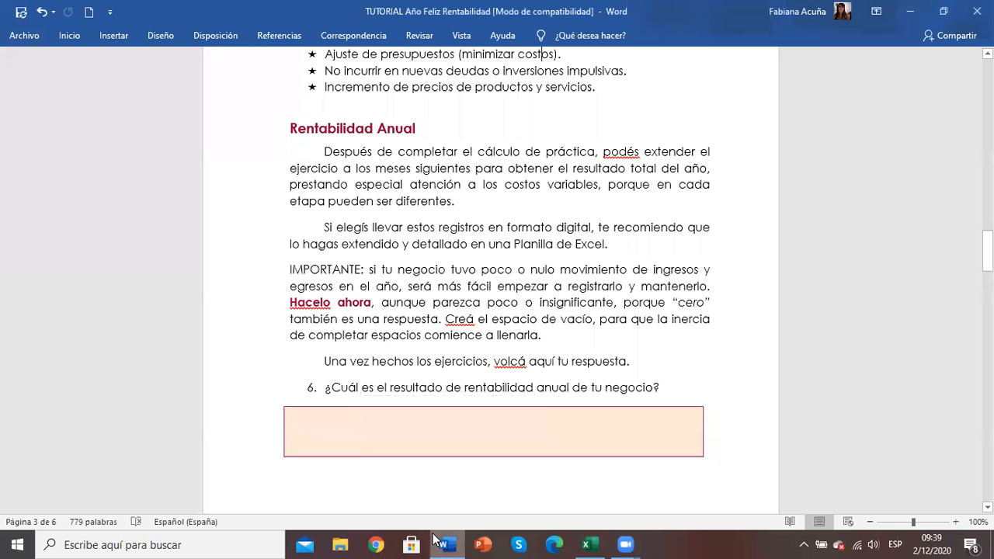
left_click(611, 441)
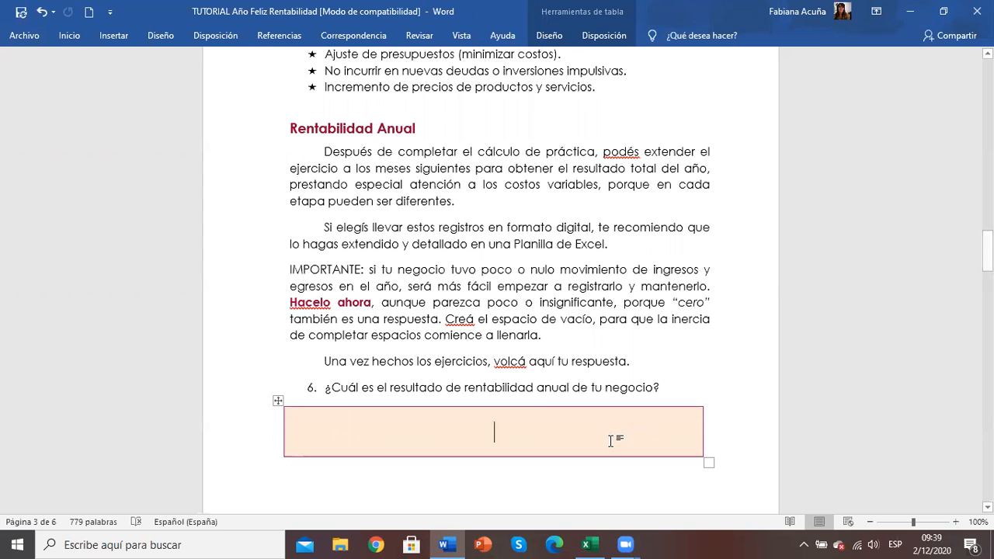
left_click(590, 544)
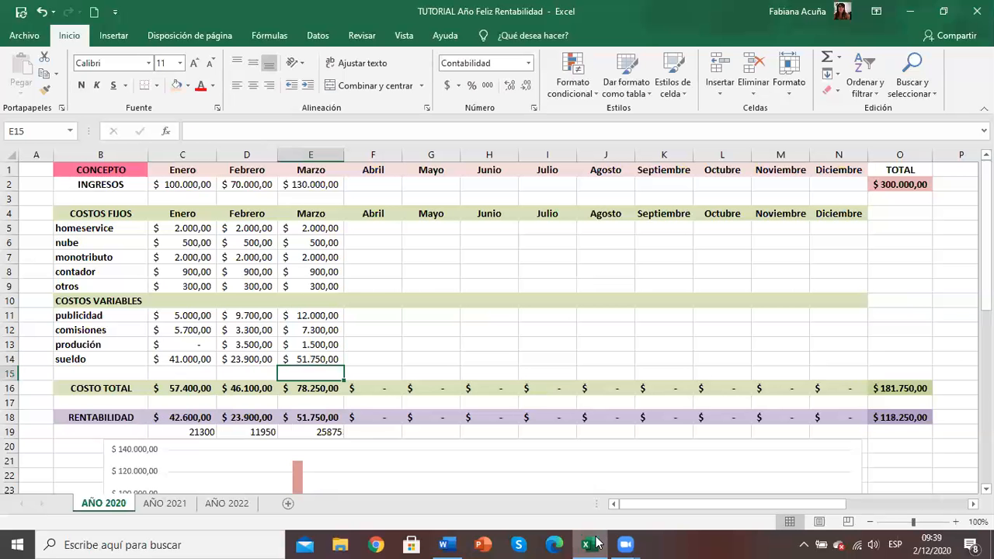
left_click(596, 543)
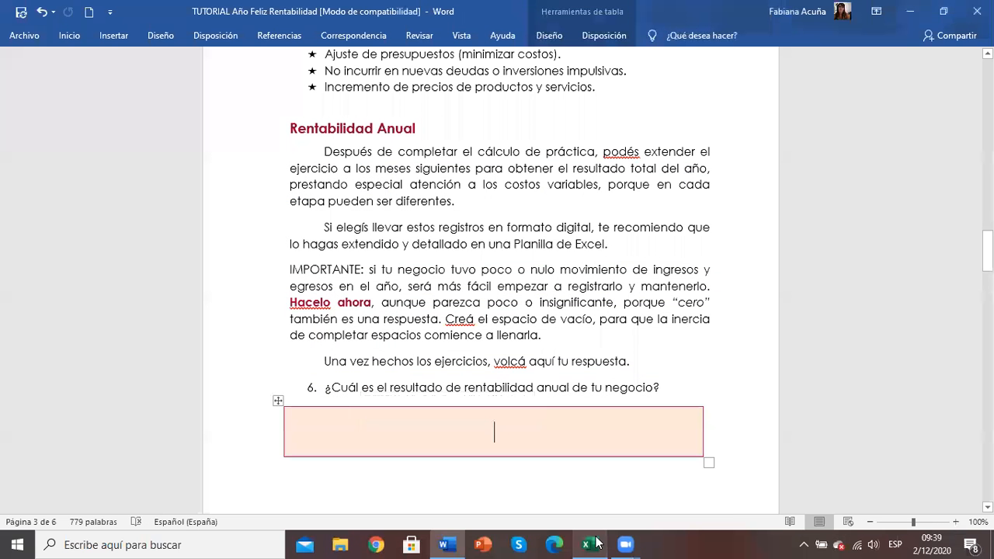
type("118.2")
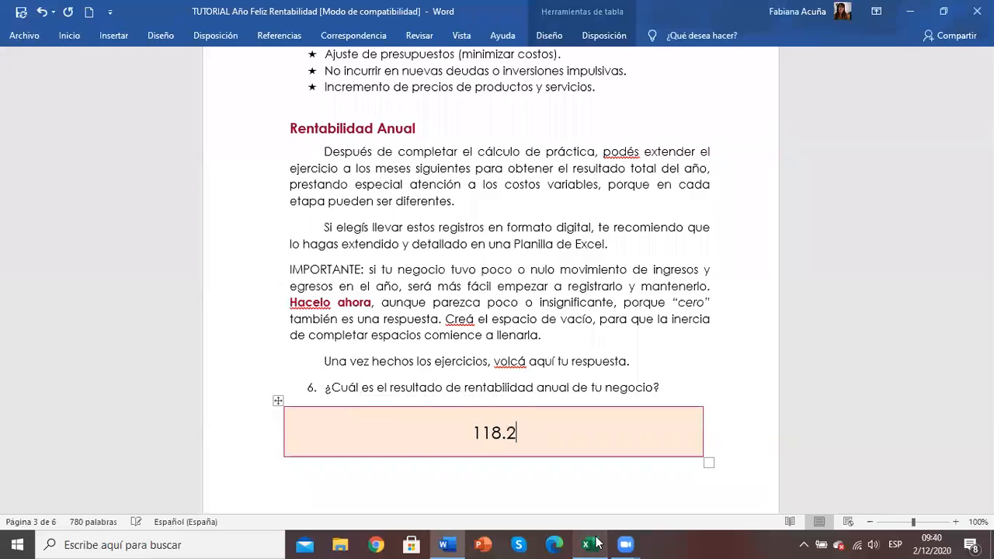
type("50")
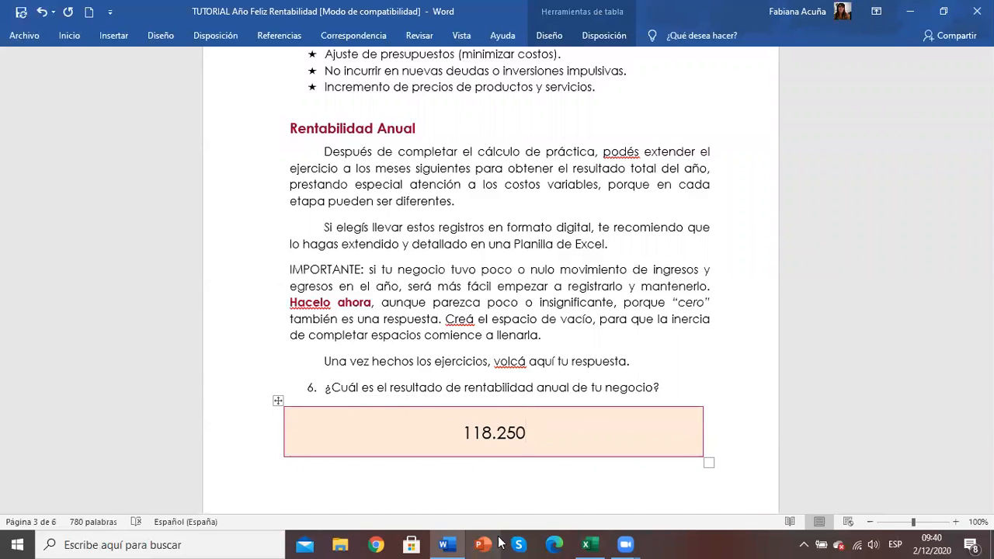
left_click(457, 441)
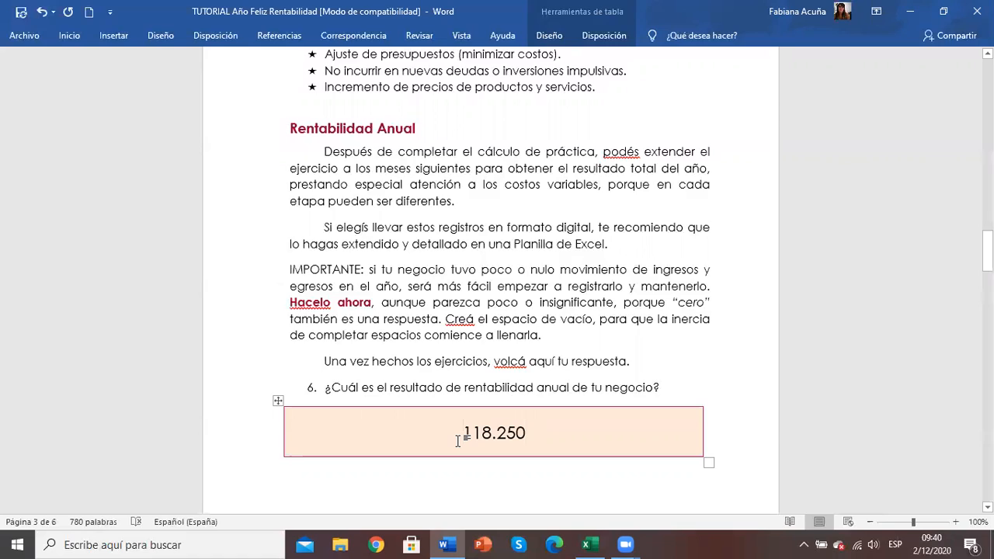
type("$")
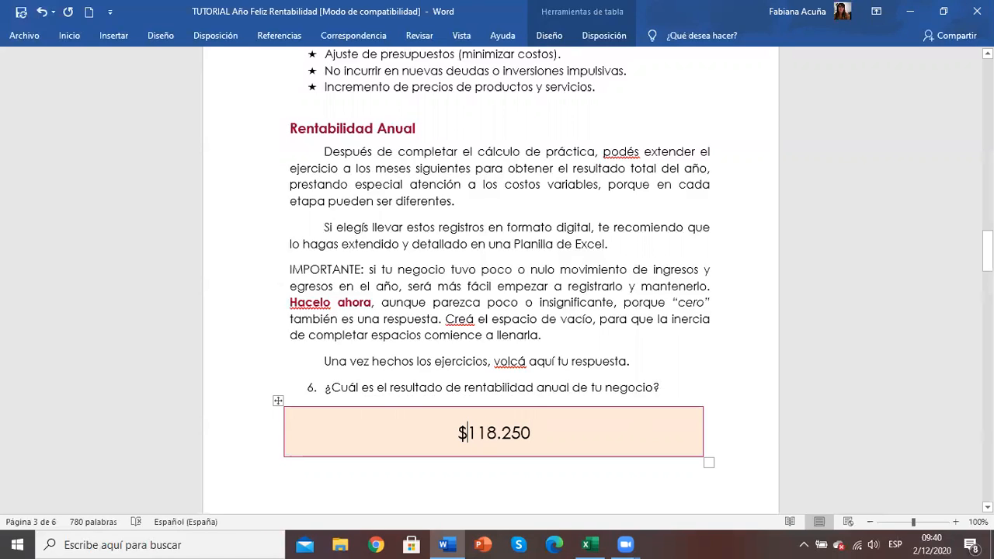
Step: Read through the Rentabilidad Real section and examine questions 7 to 9 on total investment, repayment and difference
scroll(490, 279, "up", 15)
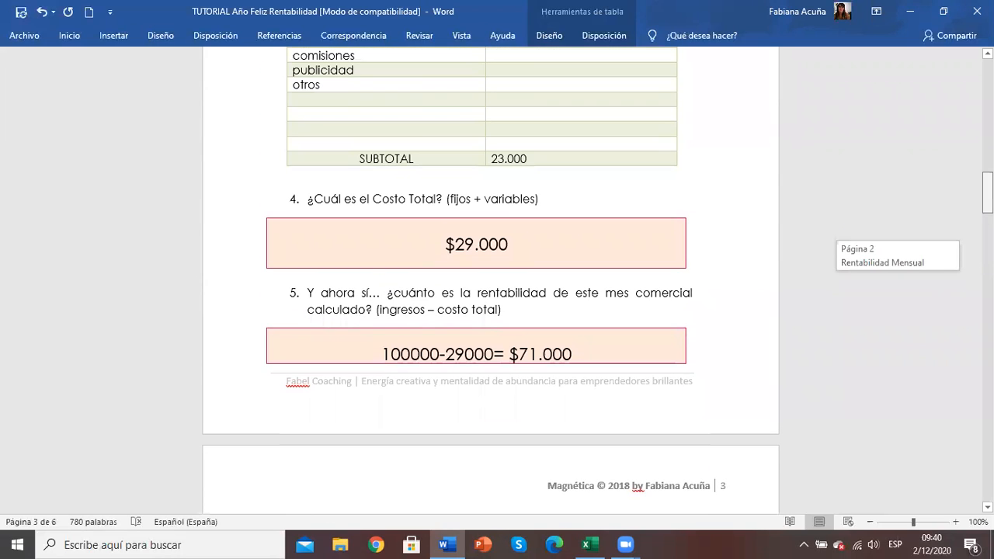
scroll(490, 280, "down", 17)
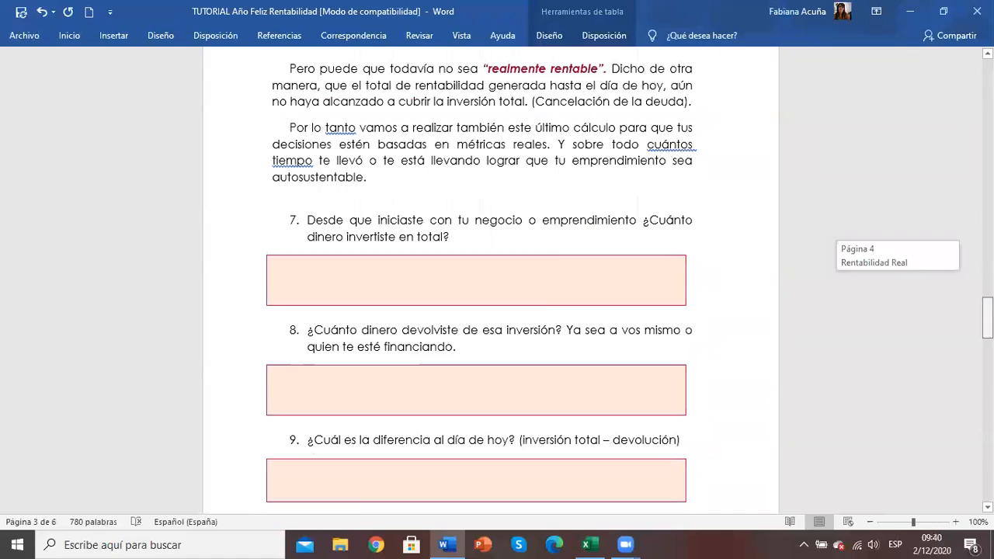
scroll(490, 279, "down", 5)
scroll(490, 280, "down", 4)
scroll(490, 279, "up", 15)
scroll(661, 384, "up", 10)
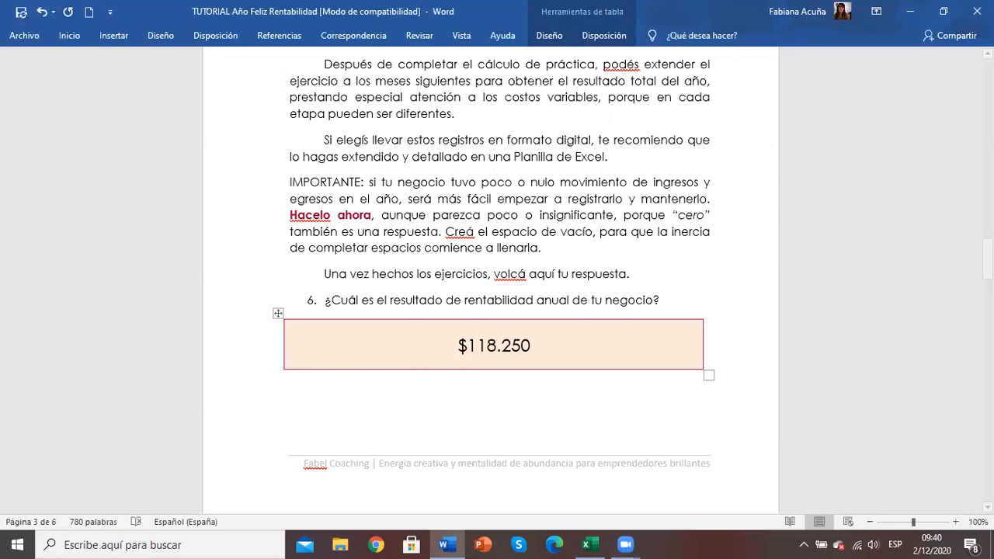
scroll(491, 280, "down", 1)
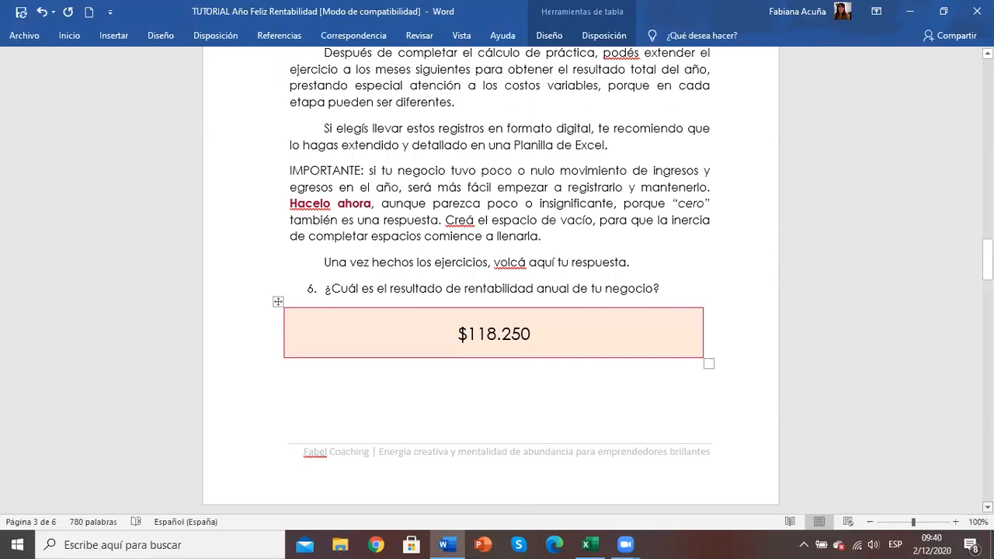
scroll(490, 280, "down", 3)
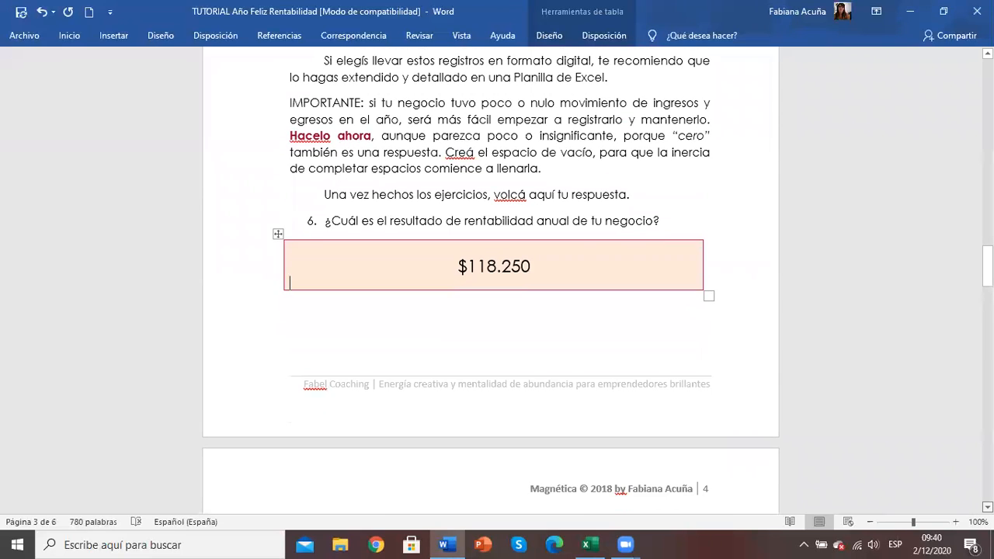
scroll(491, 279, "down", 4)
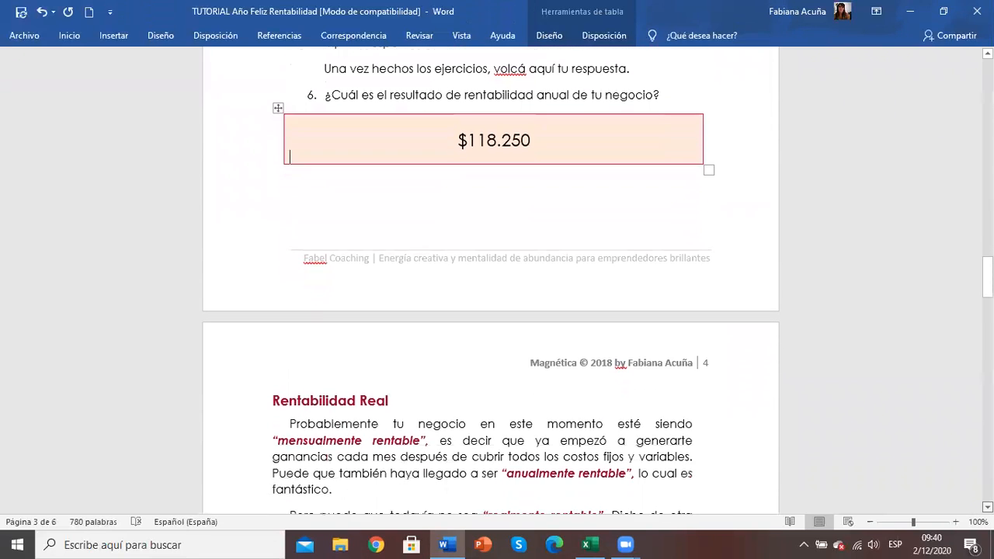
scroll(490, 280, "down", 4)
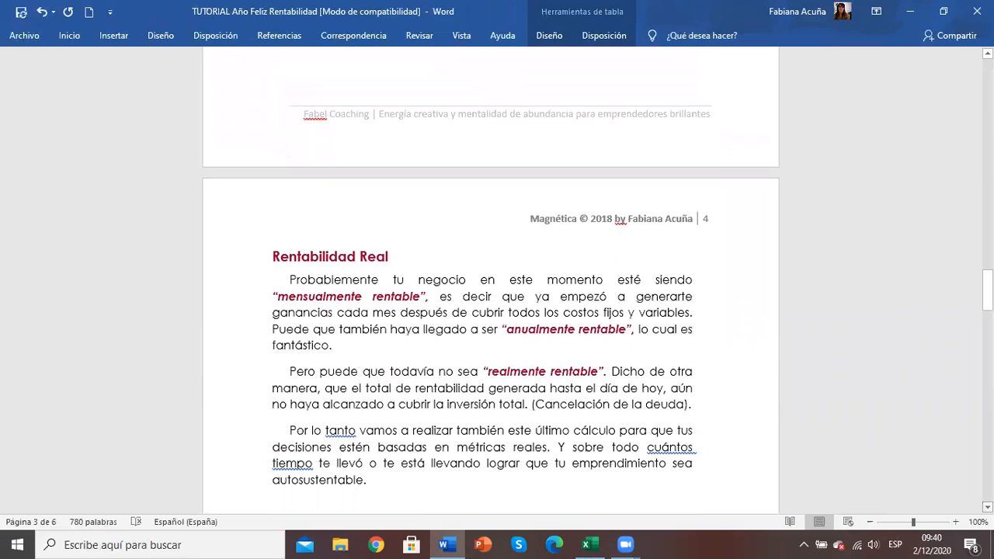
scroll(491, 280, "down", 2)
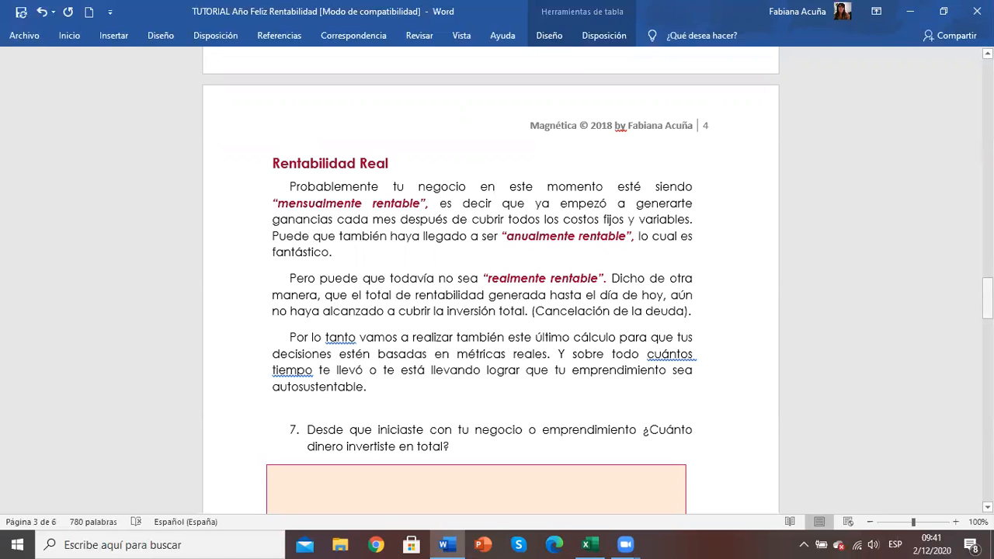
left_click_drag(988, 297, 988, 322)
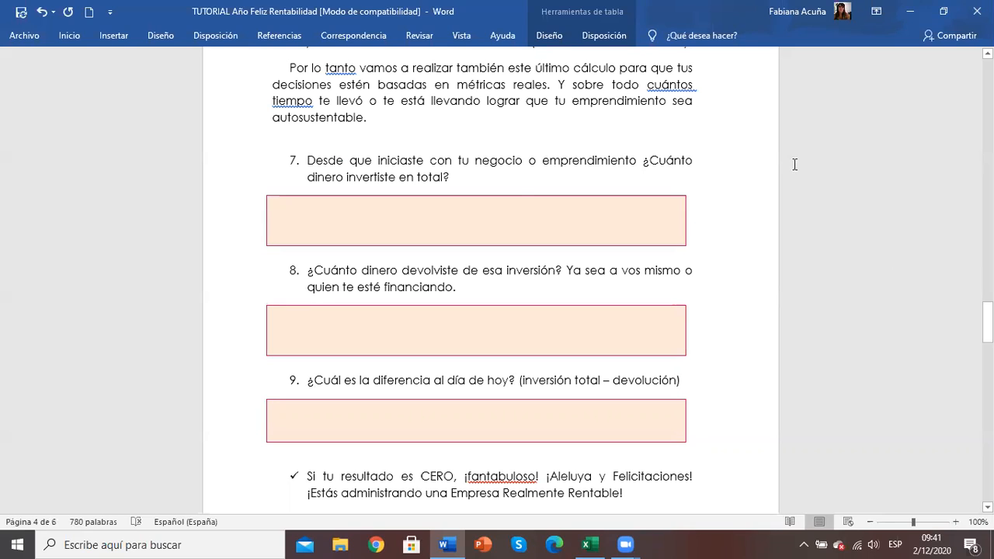
left_click(419, 223)
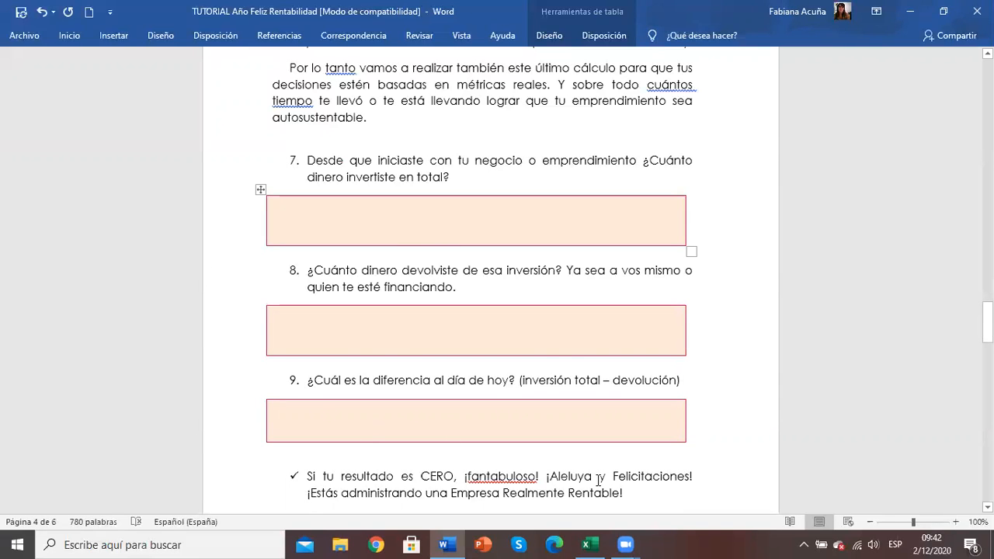
Step: Switch to Excel and add the label INVERSIÓN INICIAL in cell R37, below the DEUDA, PAGADO and SUBTOTAL table
left_click(595, 544)
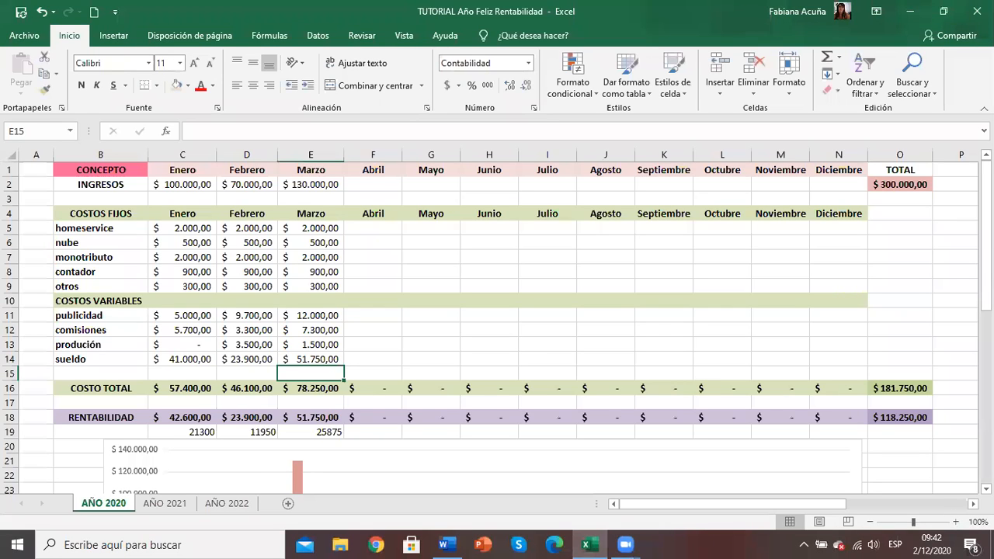
left_click(963, 505)
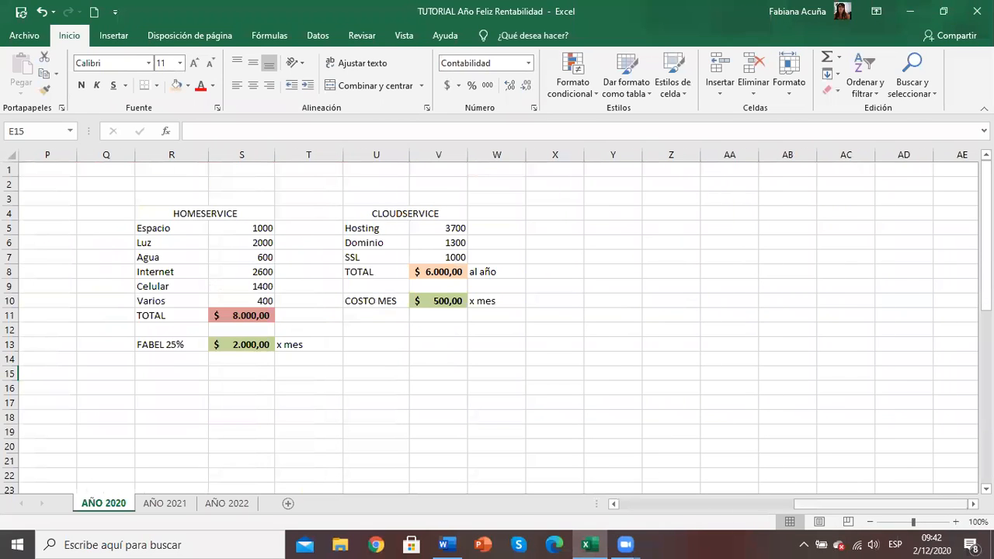
scroll(268, 418, "down", 7)
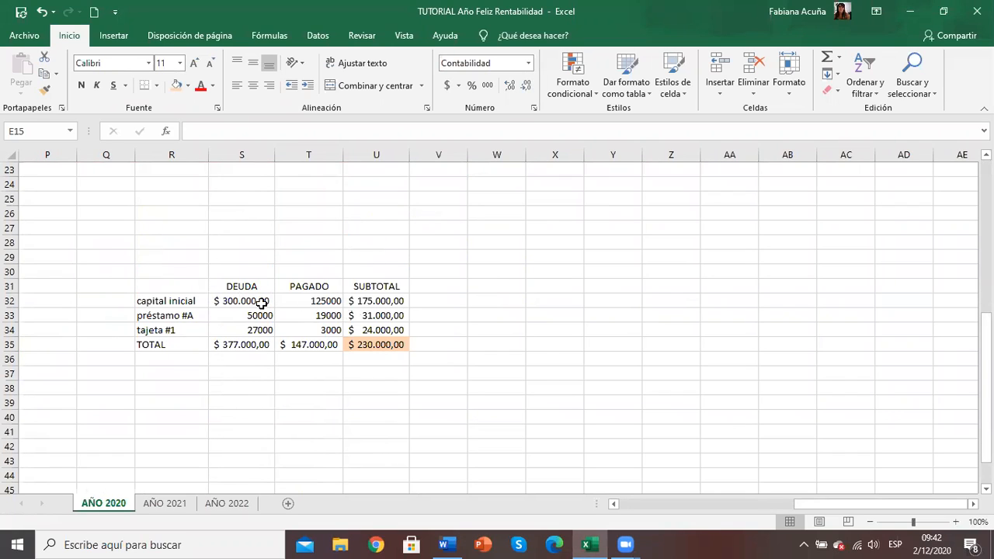
left_click(222, 345)
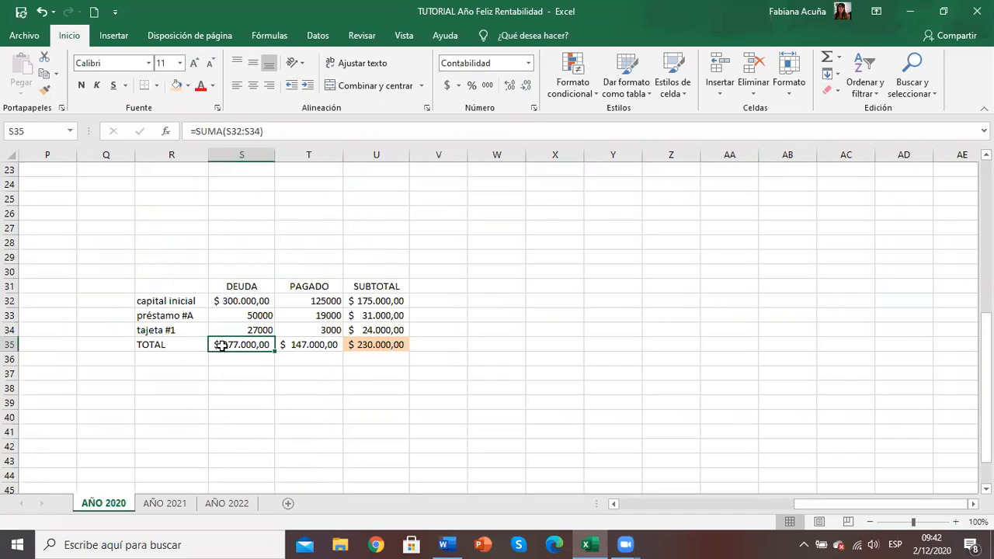
left_click(183, 299)
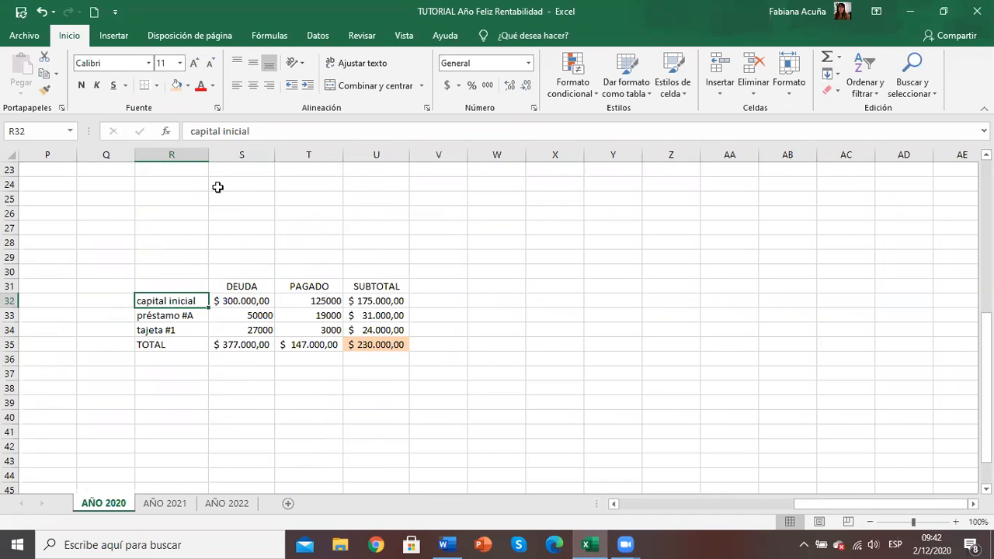
key("Down")
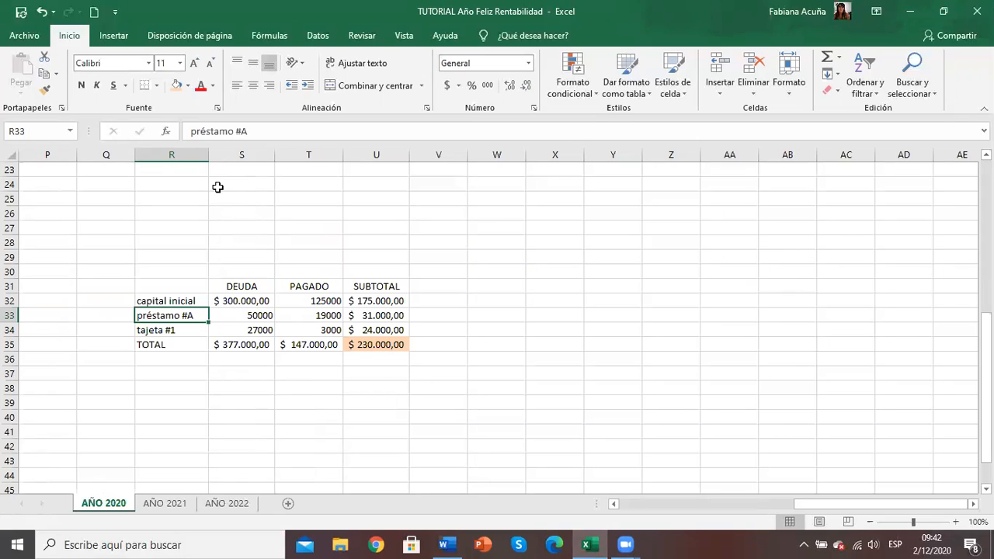
key("Down")
key("Down")
key("Down")
key("Down")
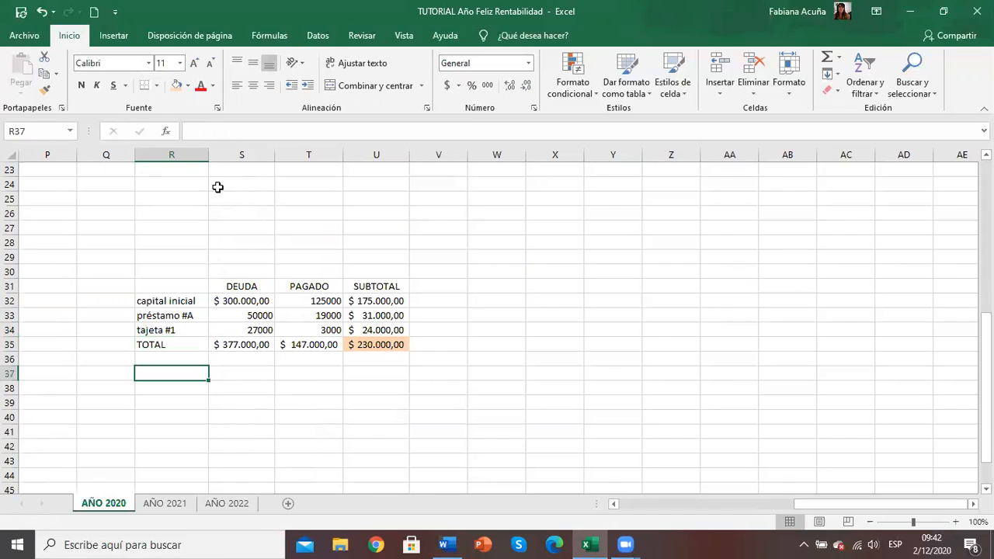
type("INVER")
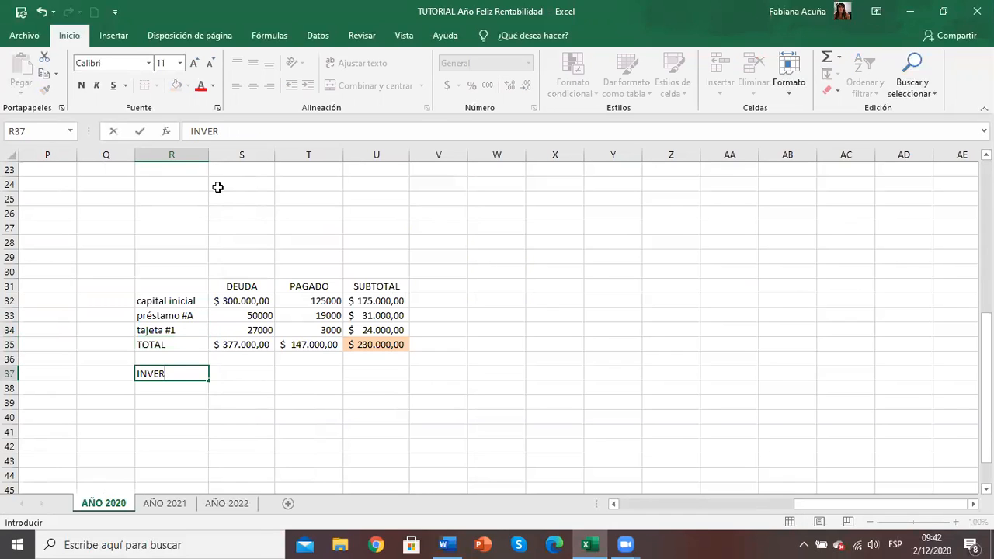
type("SIÓN INICIAL")
key("Return")
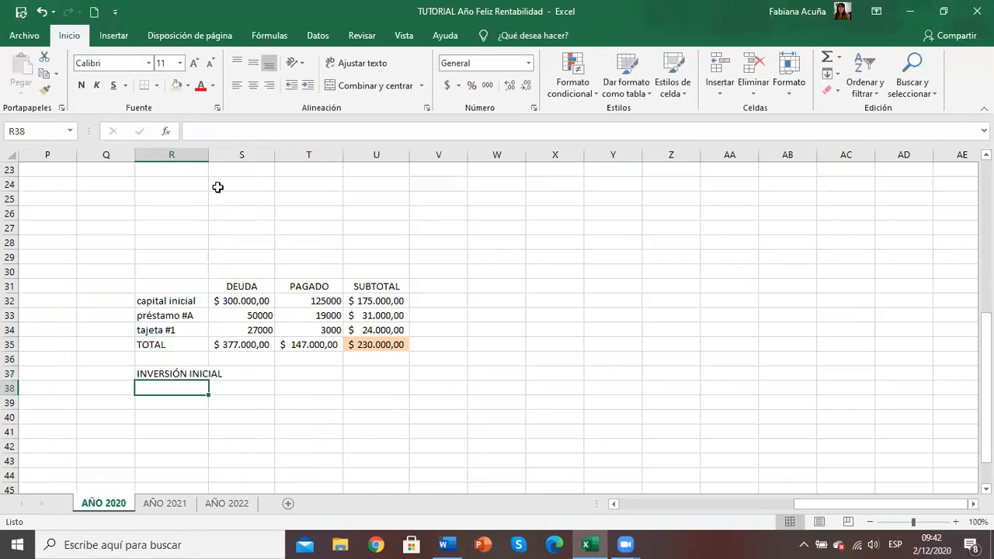
Step: Set the PAGADO amount for capital inicial to 170000 in cell T32
key("Right")
key("Up")
key("Up")
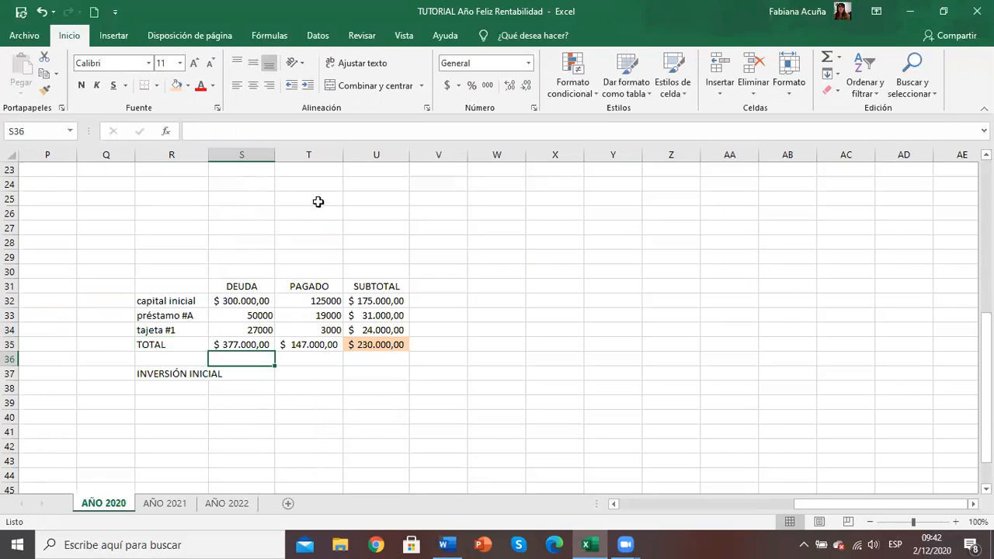
left_click(307, 281)
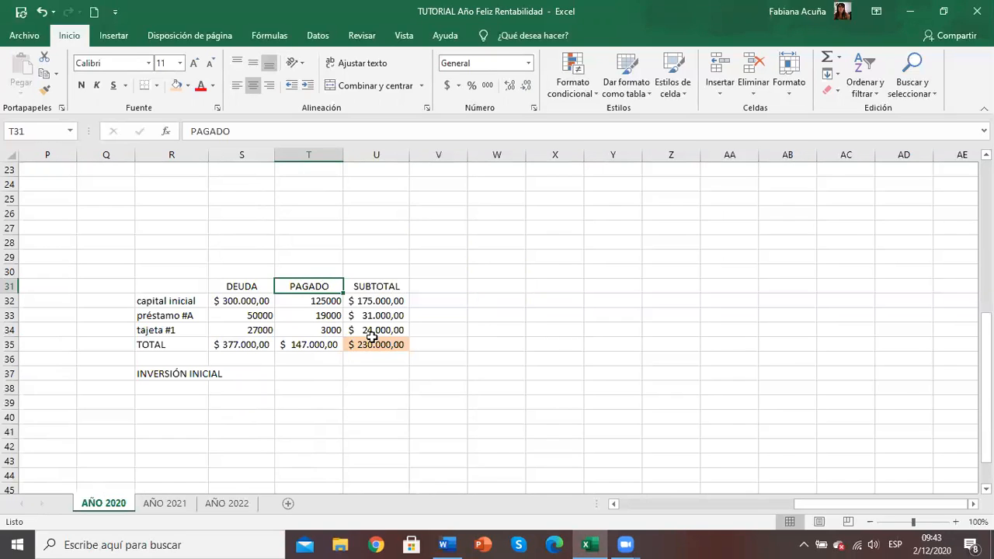
left_click(303, 374)
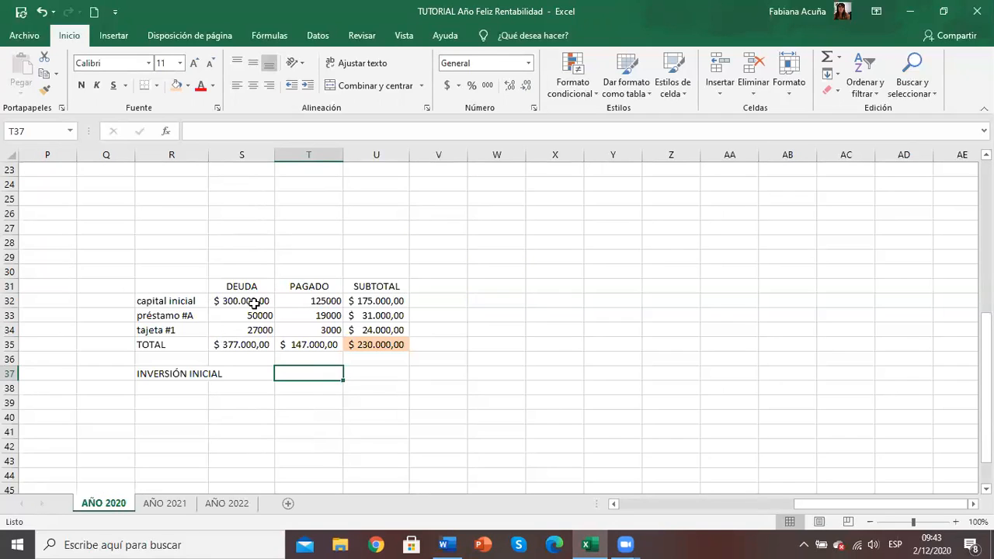
left_click(307, 299)
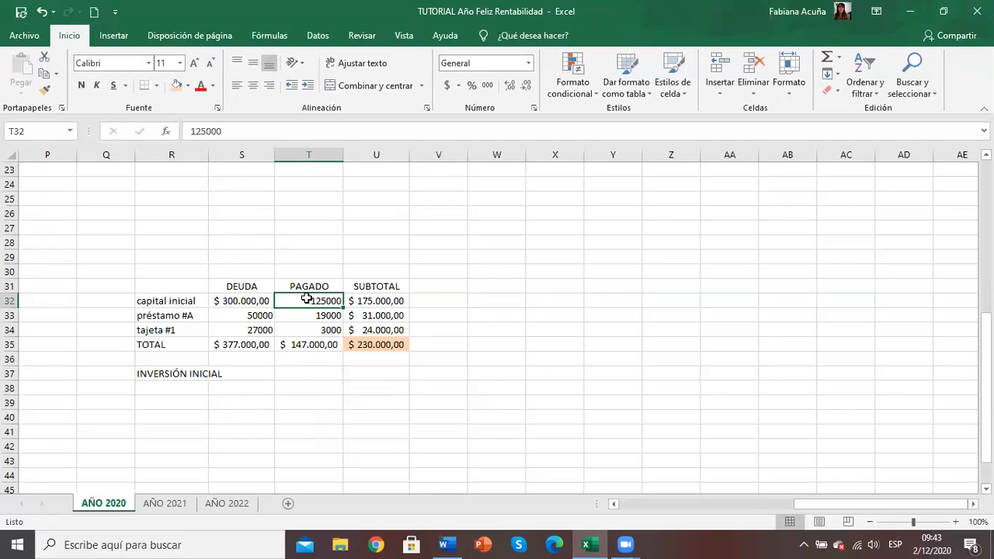
type("170000")
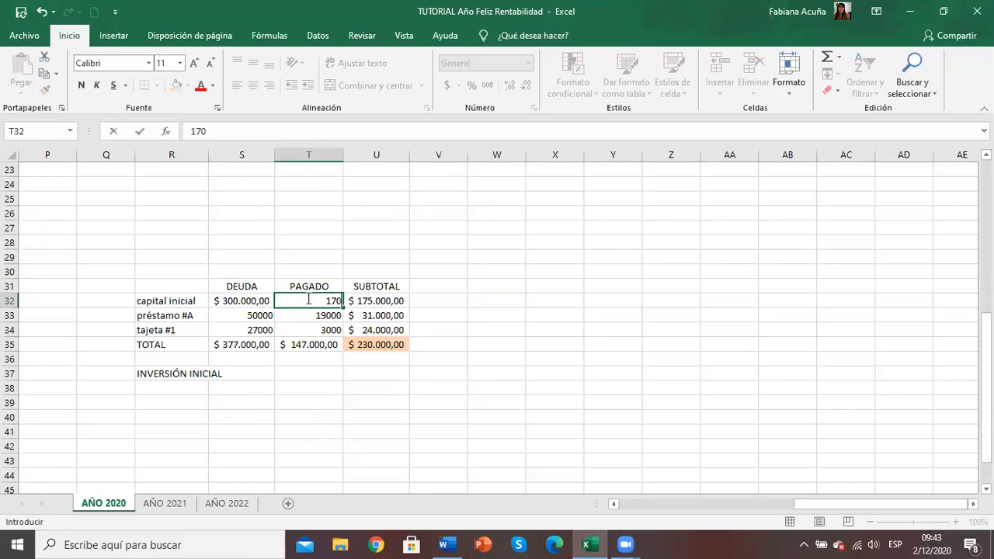
key("Return")
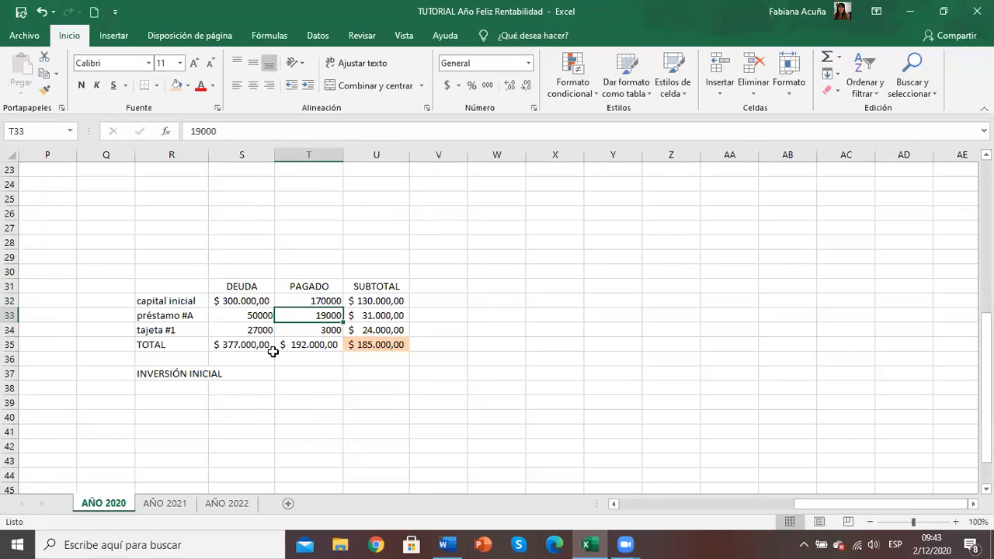
Step: Check the PAGADO and SUBTOTAL totals in the TOTAL row of the debt table
left_click(359, 350)
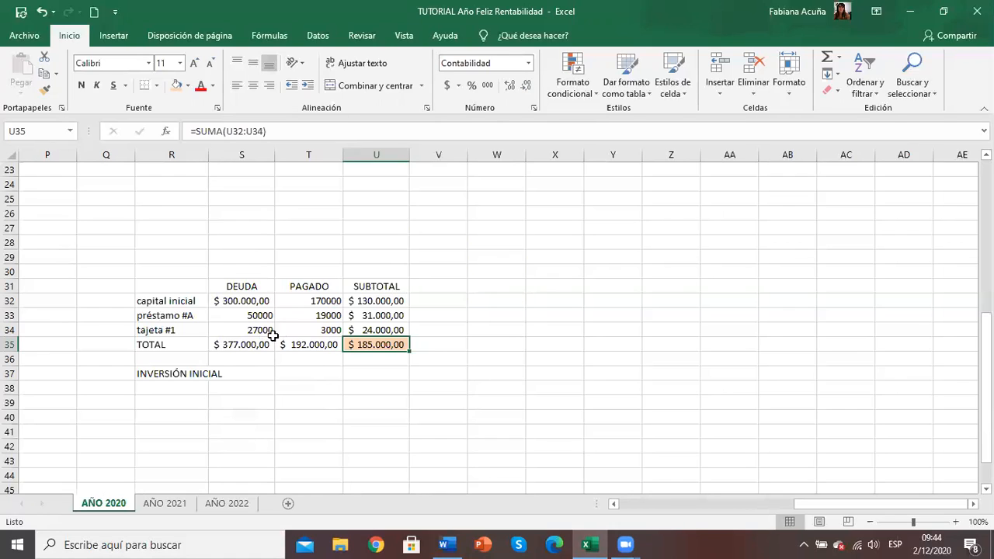
left_click(313, 343)
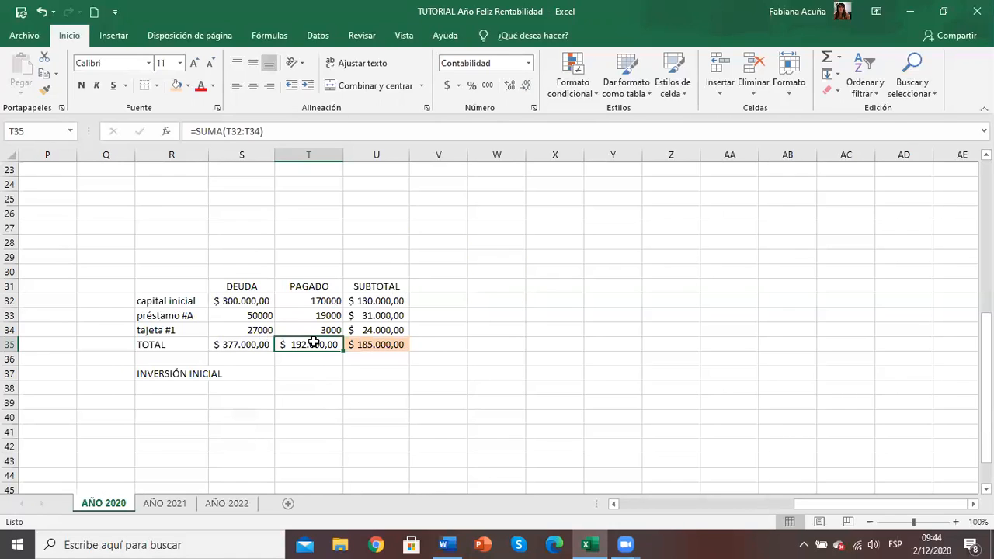
left_click(376, 342)
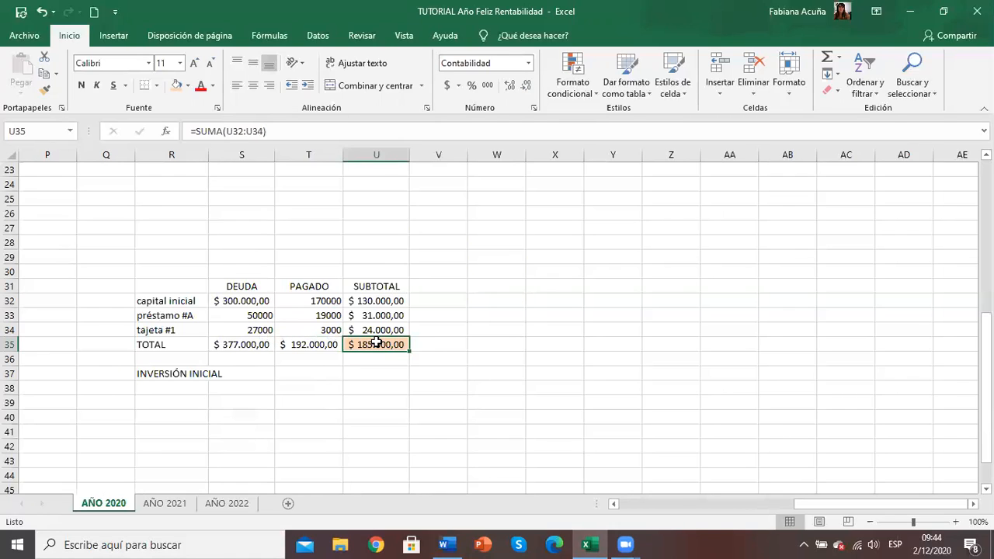
left_click(299, 368)
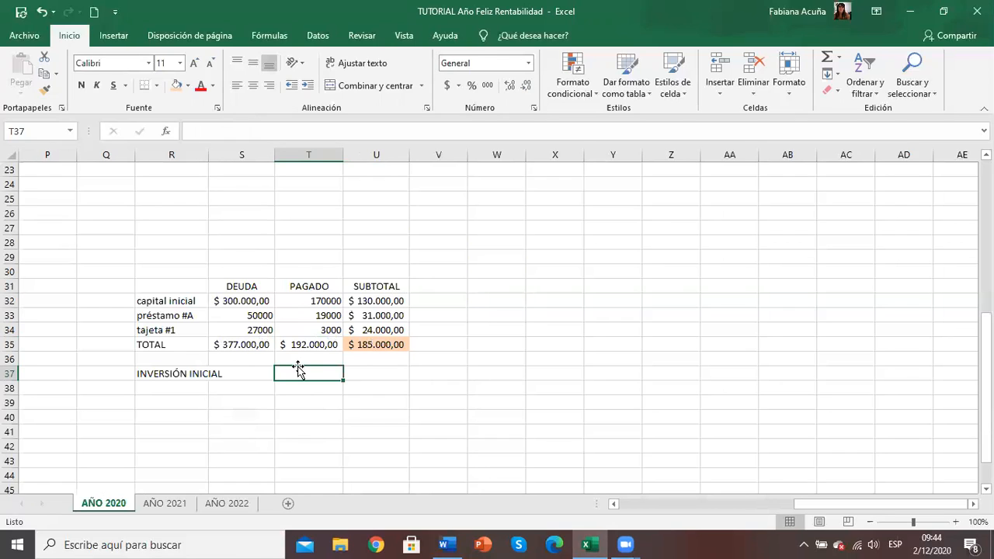
left_click(368, 344)
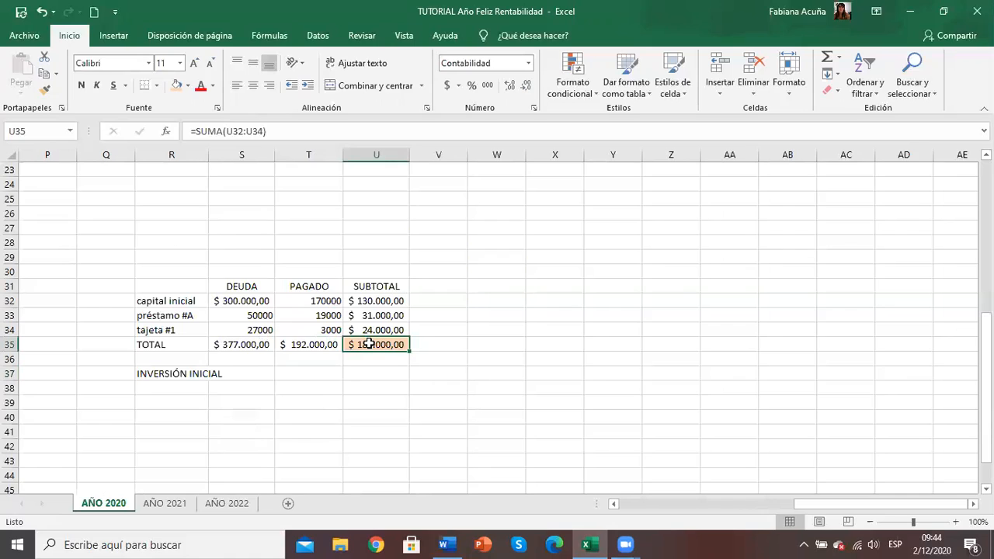
Step: Try dividing the total SUBTOTAL in U35 by 7 in cell U37, on the INVERSIÓN INICIAL row
key("Return")
key("Down")
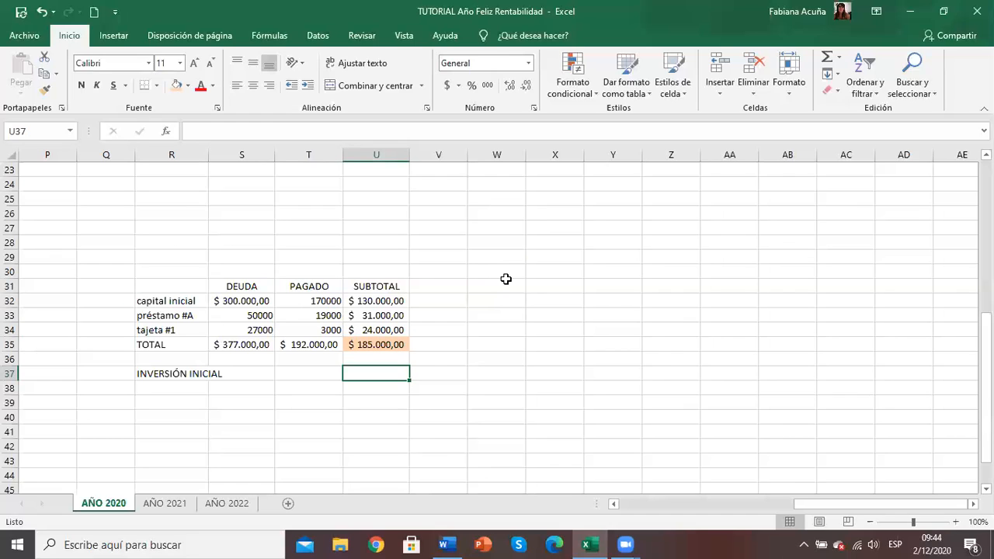
type("+")
left_click(380, 349)
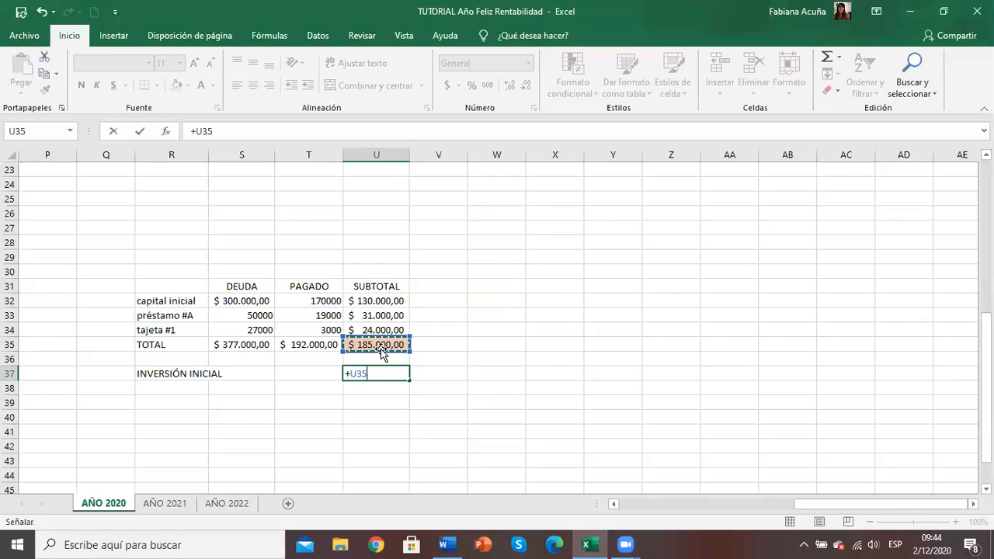
type("/")
key("Page_Up")
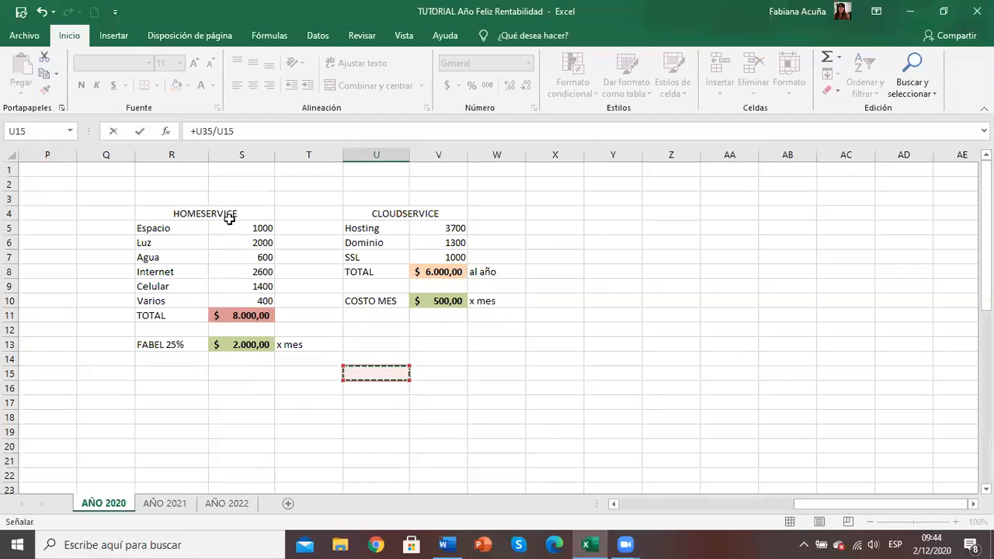
left_click(40, 15)
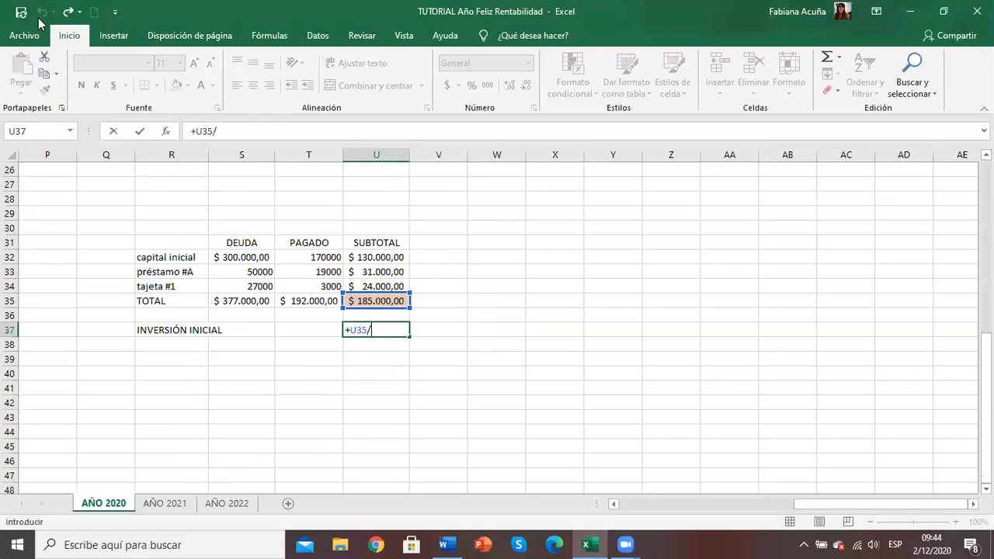
type("7")
key("Return")
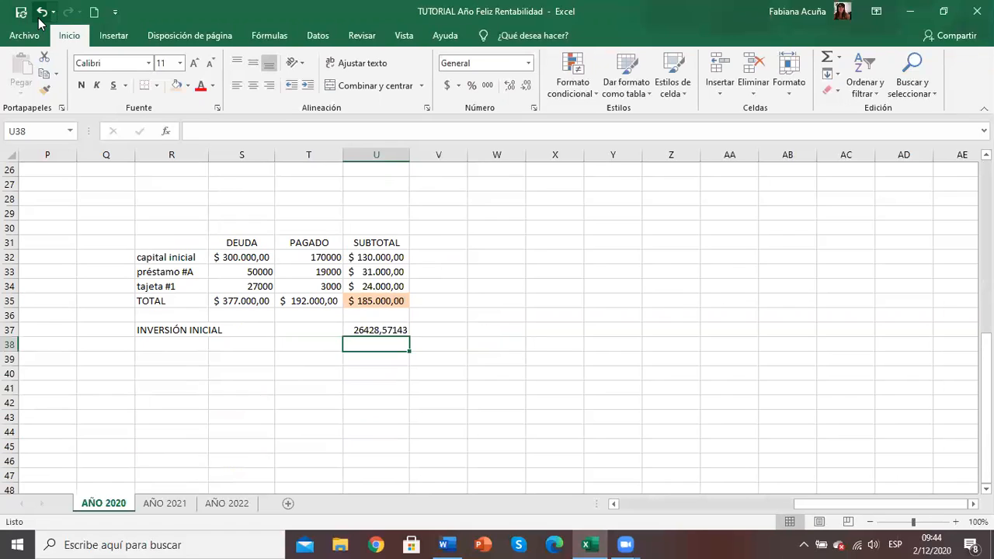
Step: Enter the formula +U35/7000 in cell U37 to divide the outstanding debt by a monthly payment of 7000
left_click(377, 331)
type("+")
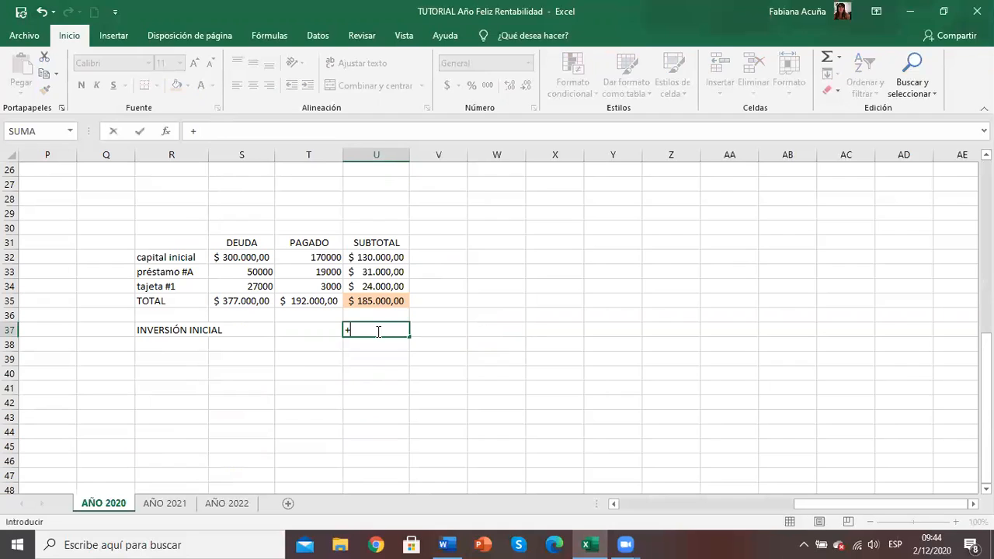
left_click(366, 300)
type("/7000")
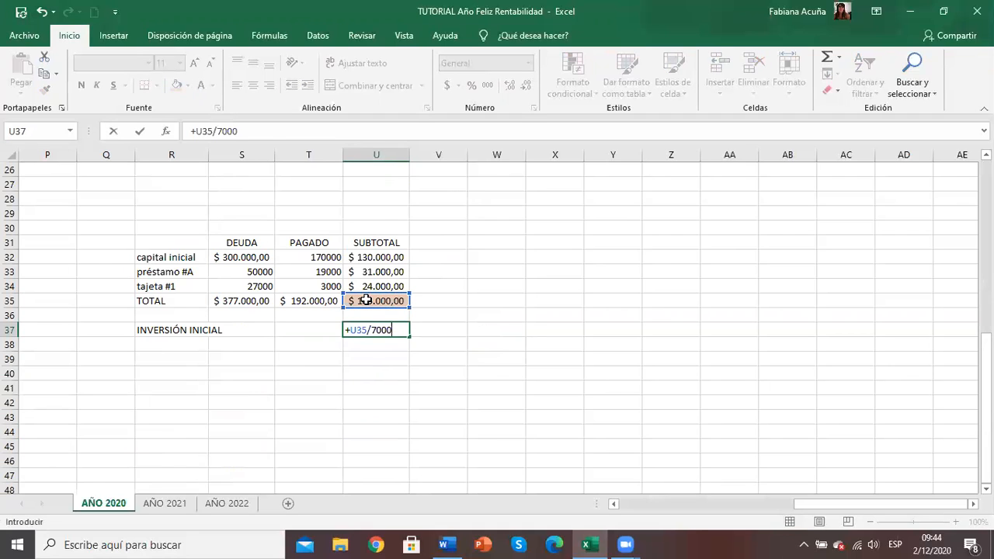
key("Return")
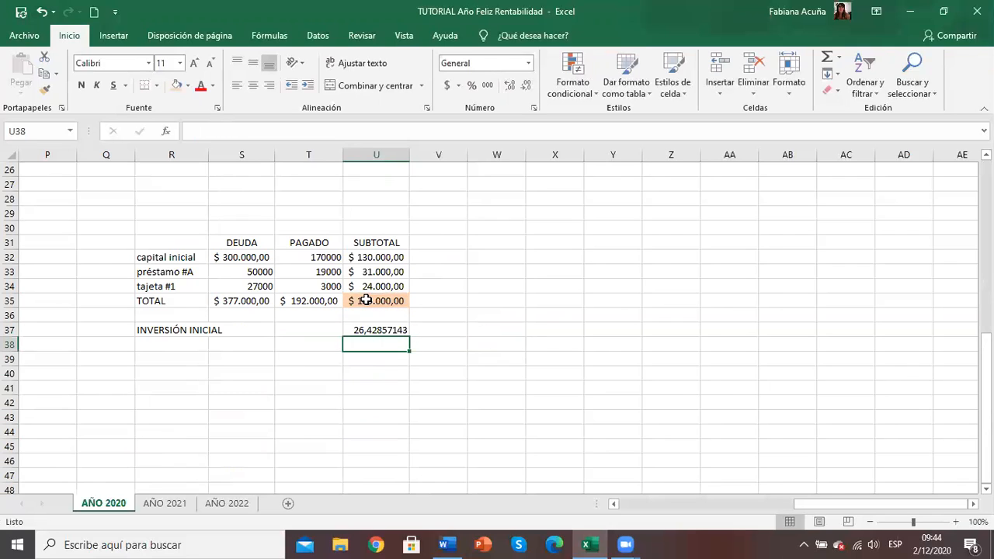
left_click(365, 330)
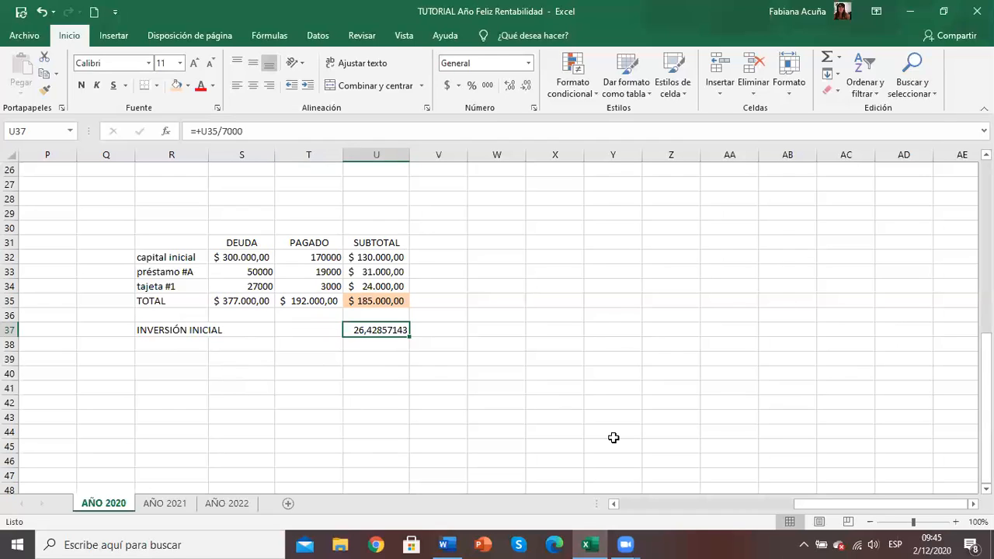
Step: Add a DEVOLUCIÓN DEUDA cost in cell B15, below sueldo, with 7.000 for Enero
left_click_drag(887, 501, 814, 509)
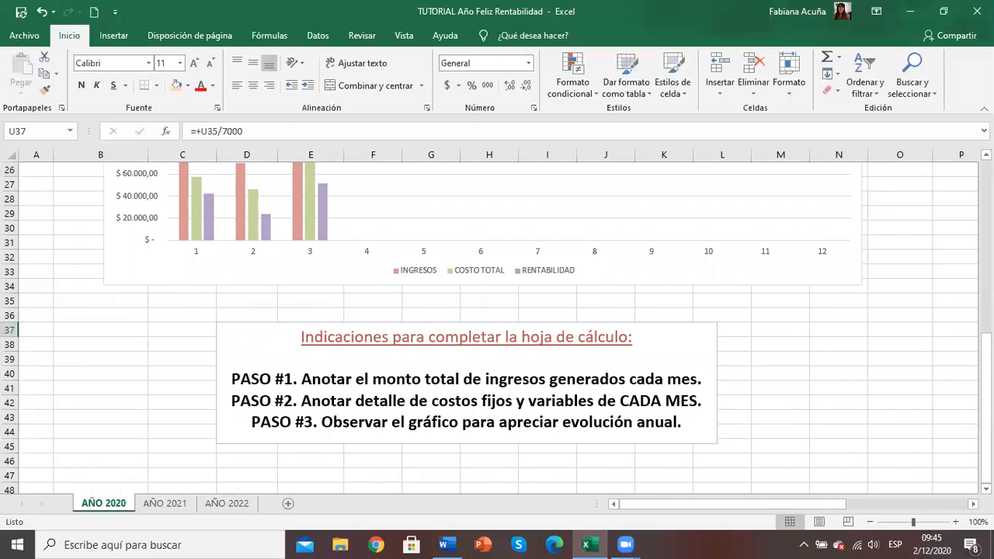
scroll(497, 326, "up", 7)
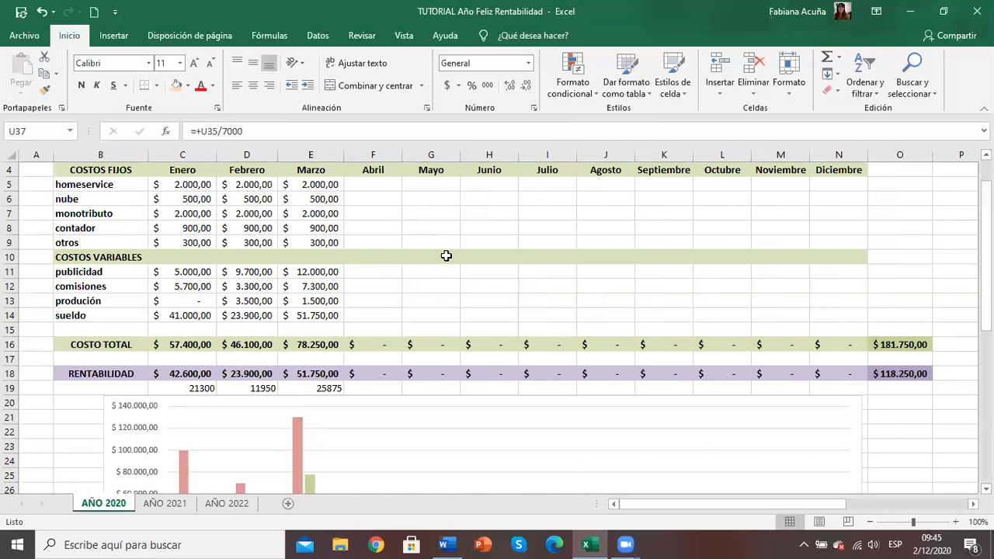
left_click(117, 325)
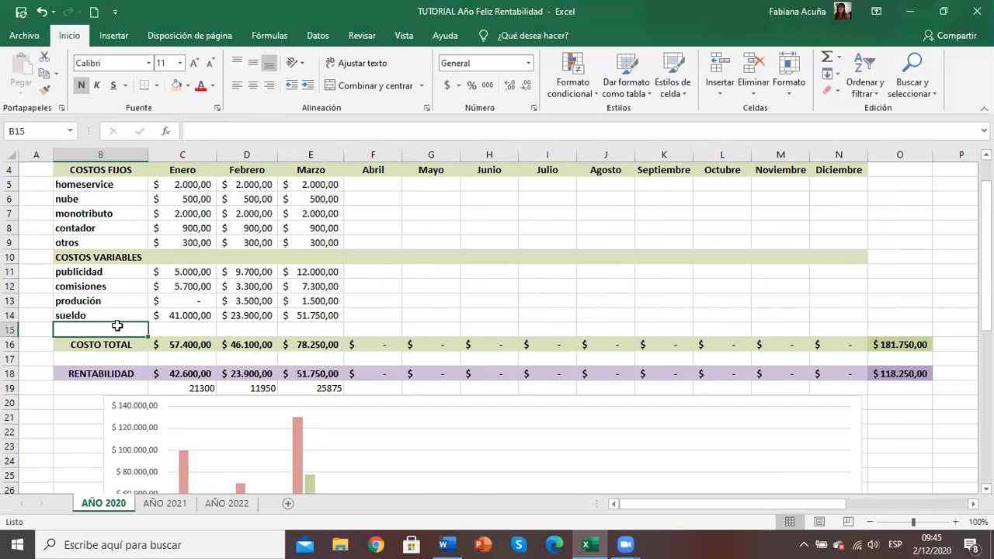
type("DEVOLUCIÓN")
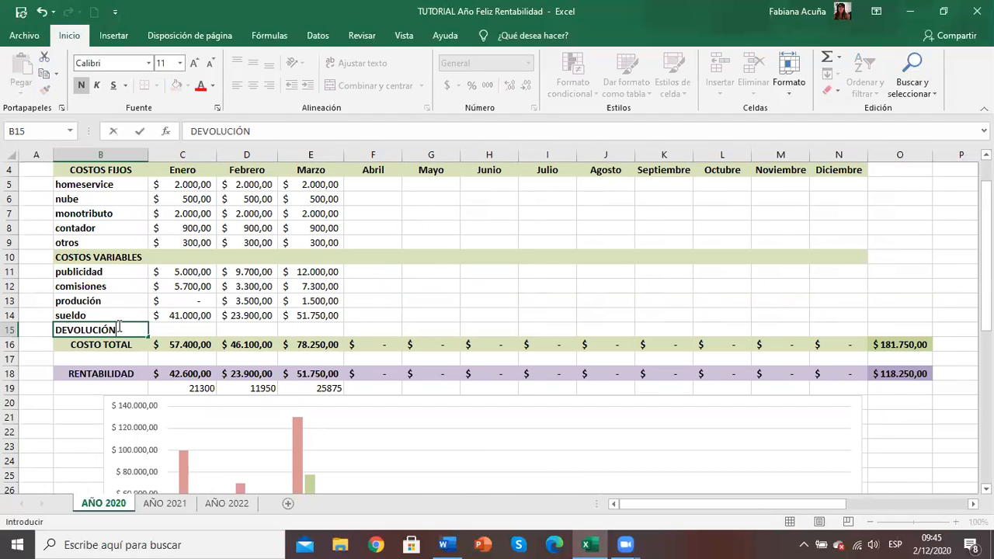
type(" DEUDA")
key("Tab")
type("7.00")
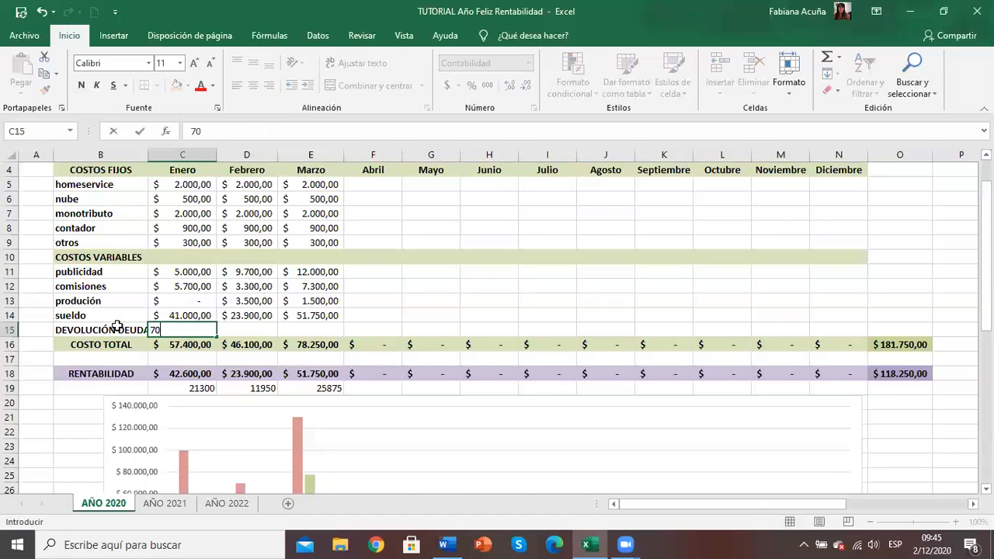
type("00")
key("Return")
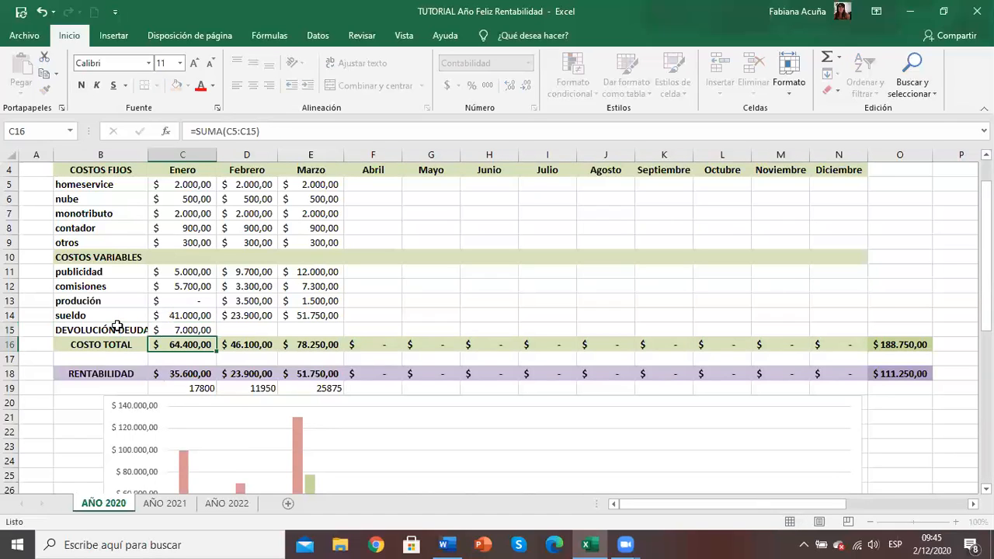
Step: Fill Enero's DEVOLUCIÓN DEUDA amount across row 15 through Diciembre
left_click(170, 330)
left_click_drag(218, 336, 847, 327)
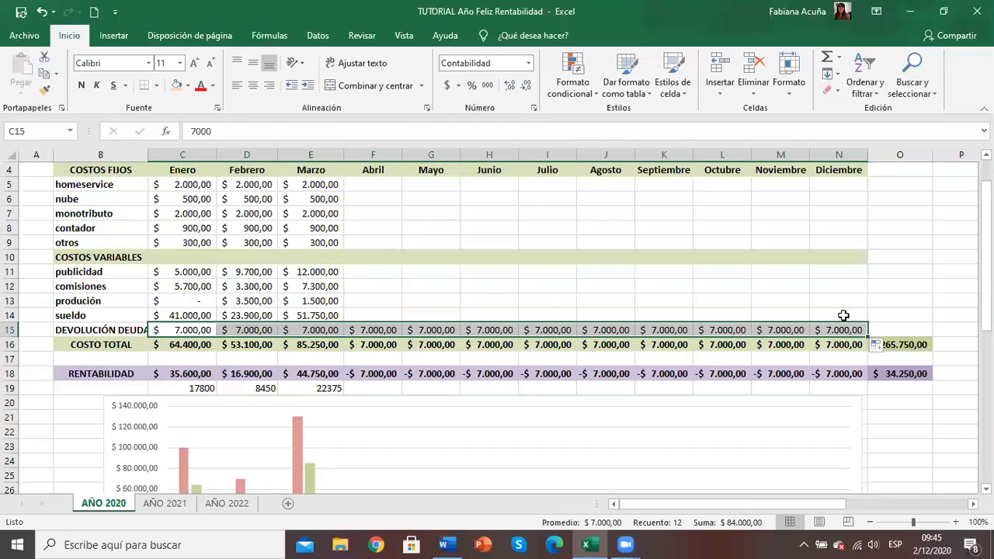
left_click(891, 297)
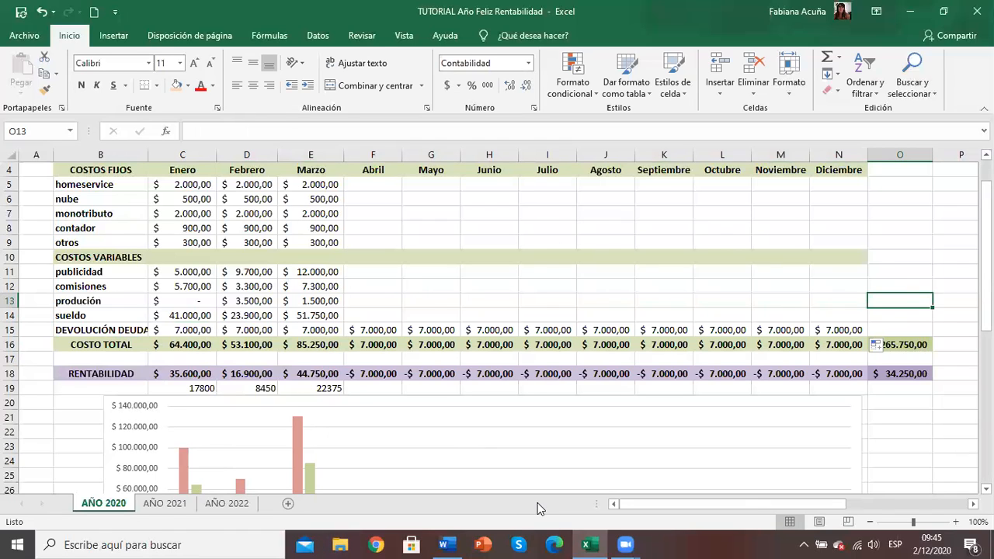
Step: Switch to the Word workbook and read from question 9 on the investment difference through the result explanations to the Conclusión questions
left_click(589, 543)
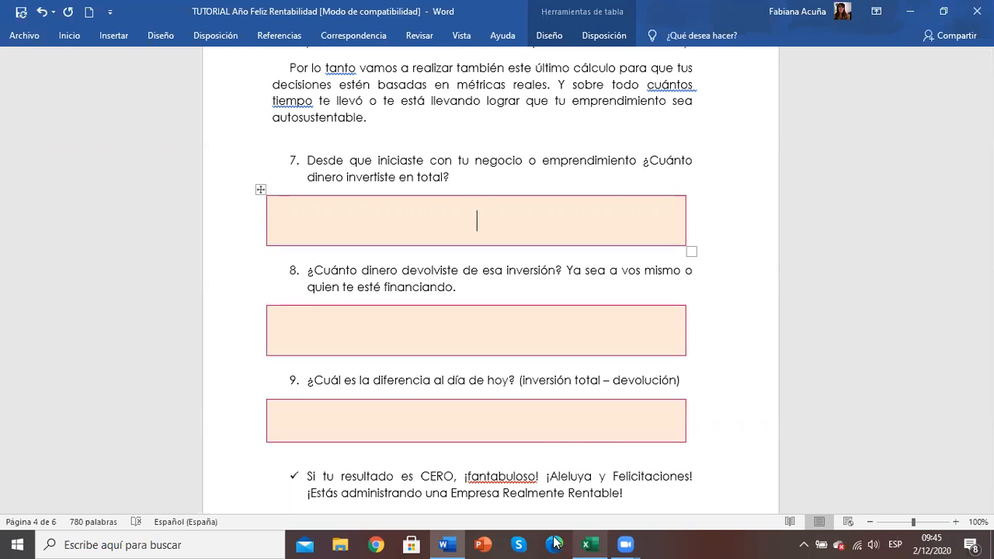
left_click(496, 429)
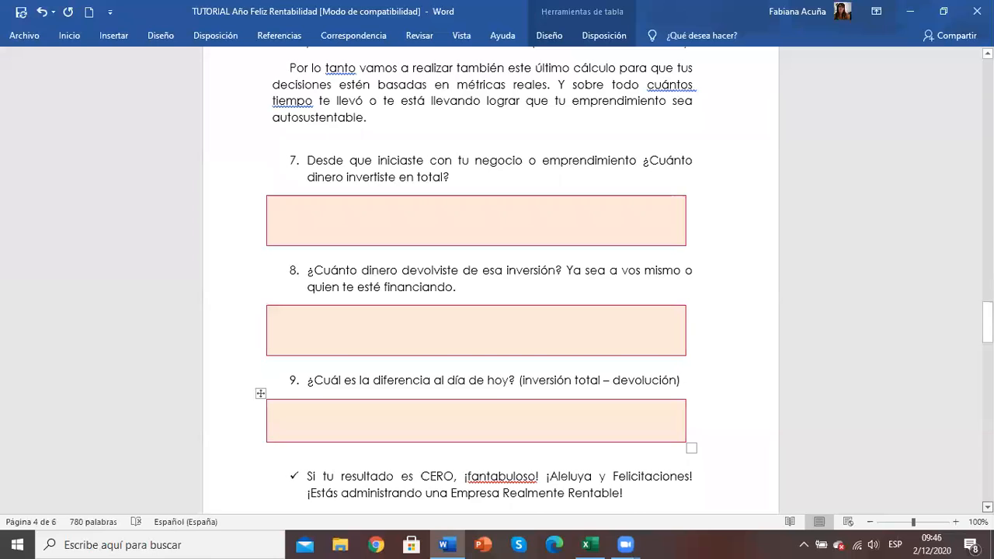
scroll(496, 429, "down", 1)
scroll(490, 280, "down", 1)
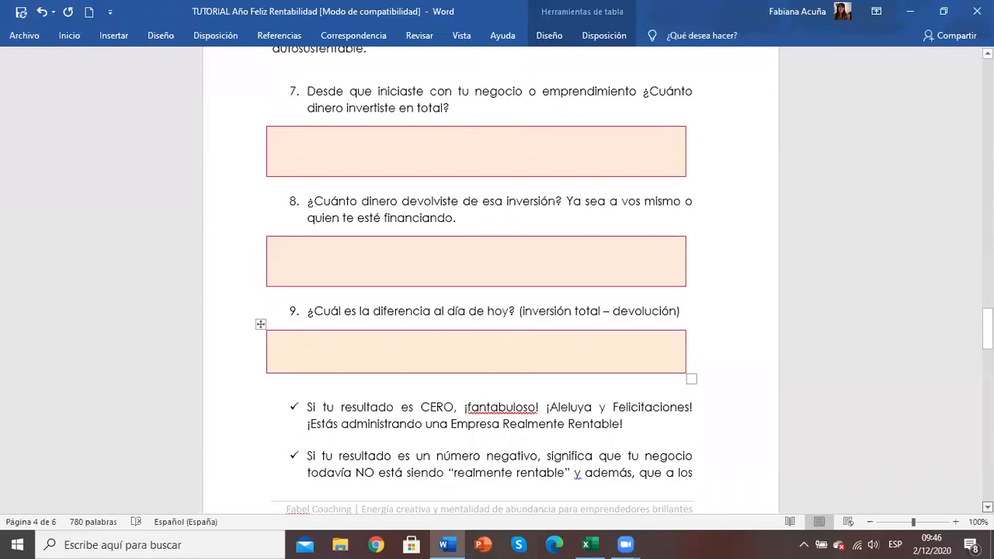
scroll(491, 280, "down", 3)
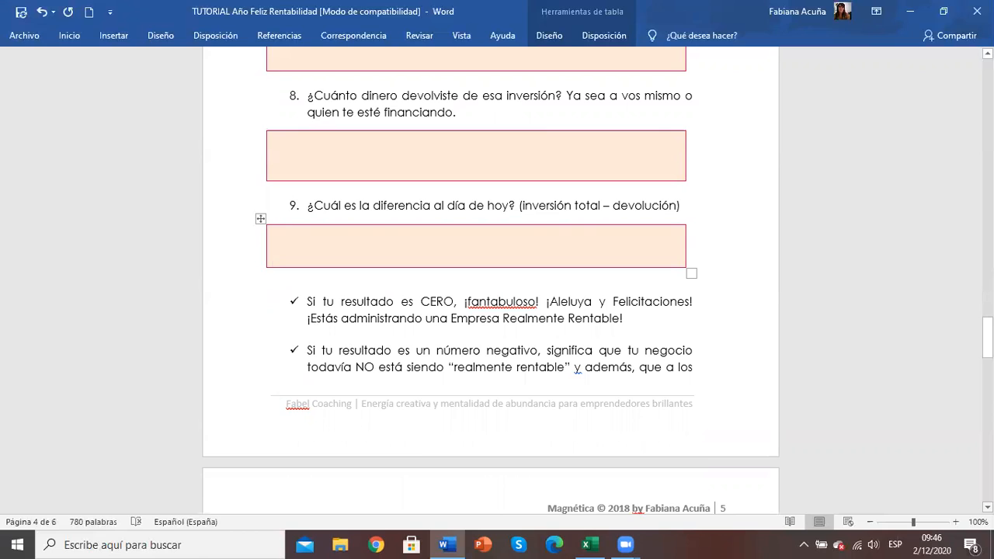
scroll(491, 279, "down", 3)
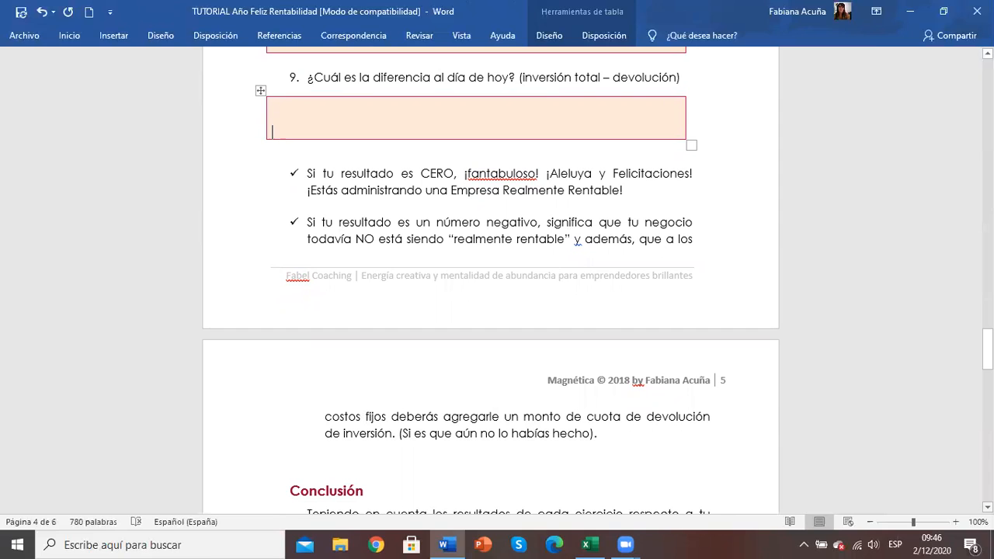
left_click(988, 507)
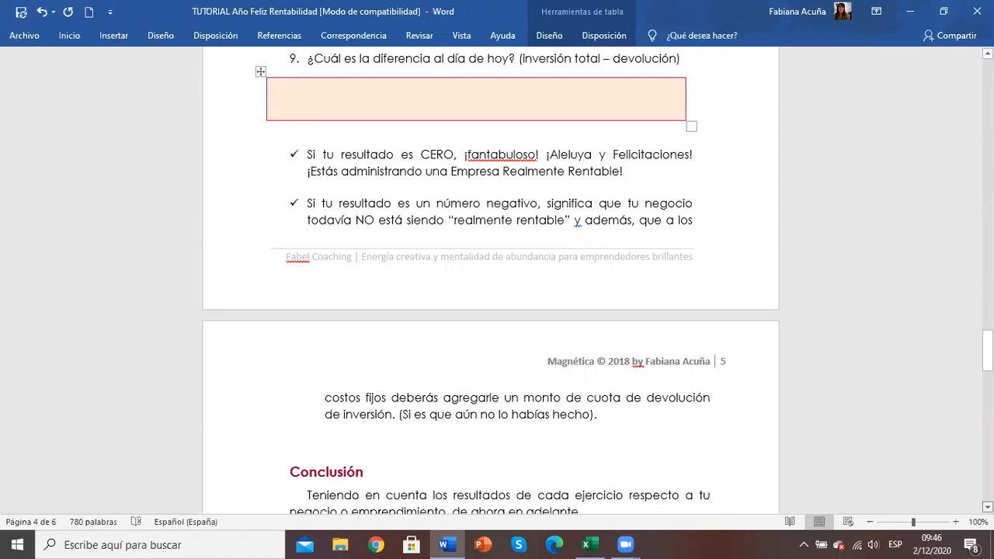
scroll(491, 280, "down", 3)
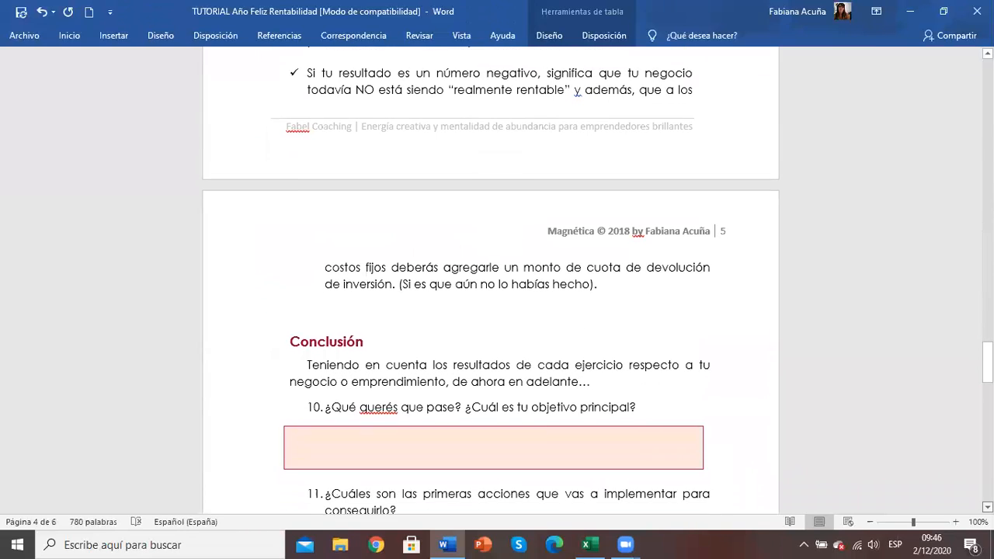
Step: Answer Conclusión question 10 about the main objective with "AUMENTAR RENTABILIDAD" in its answer box
scroll(491, 280, "down", 2)
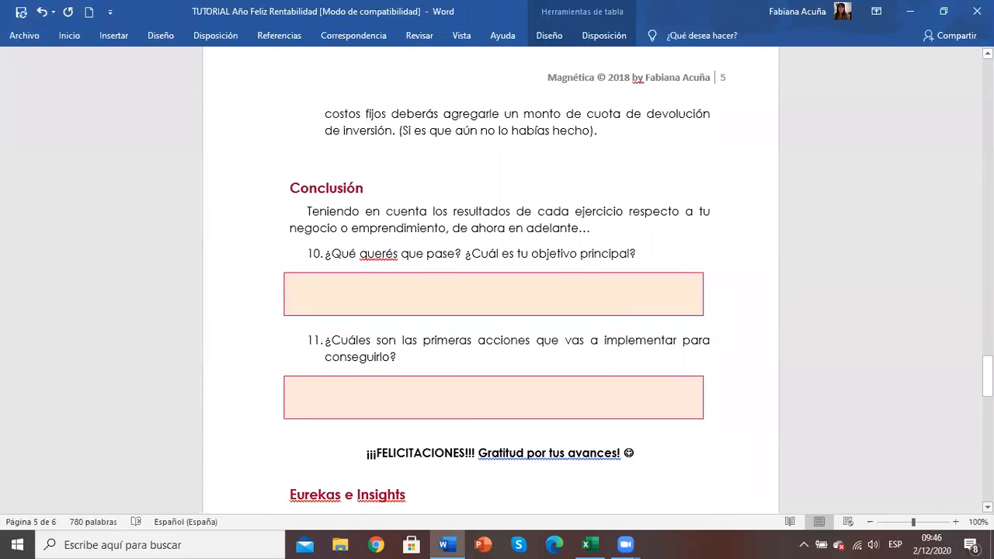
scroll(490, 280, "down", 1)
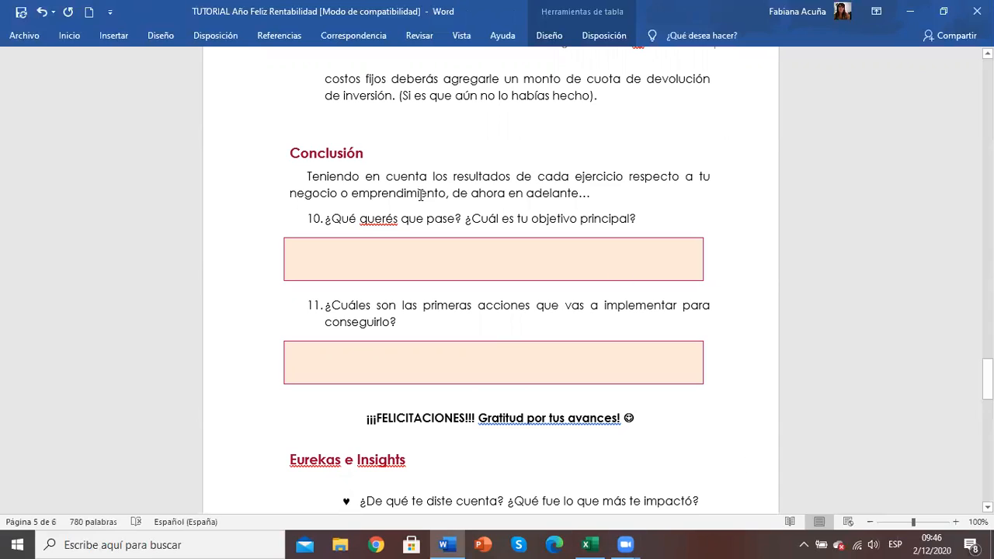
left_click(433, 265)
type("AUMENTAR RENTABILIDA")
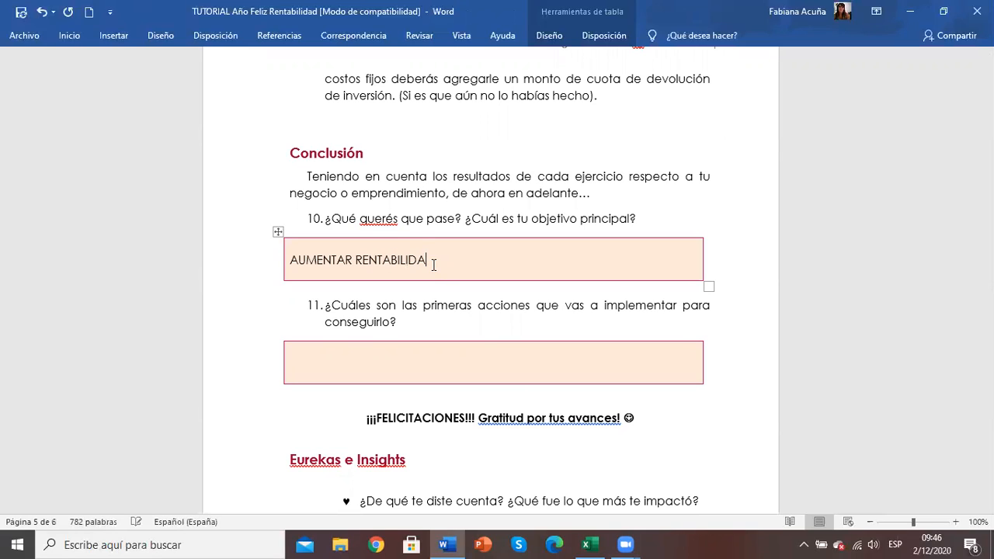
type("D")
Step: Answer question 11 about the first actions with a dashed list: "Bajar costos" and "Aumentar precios en un 15%"
left_click(430, 371)
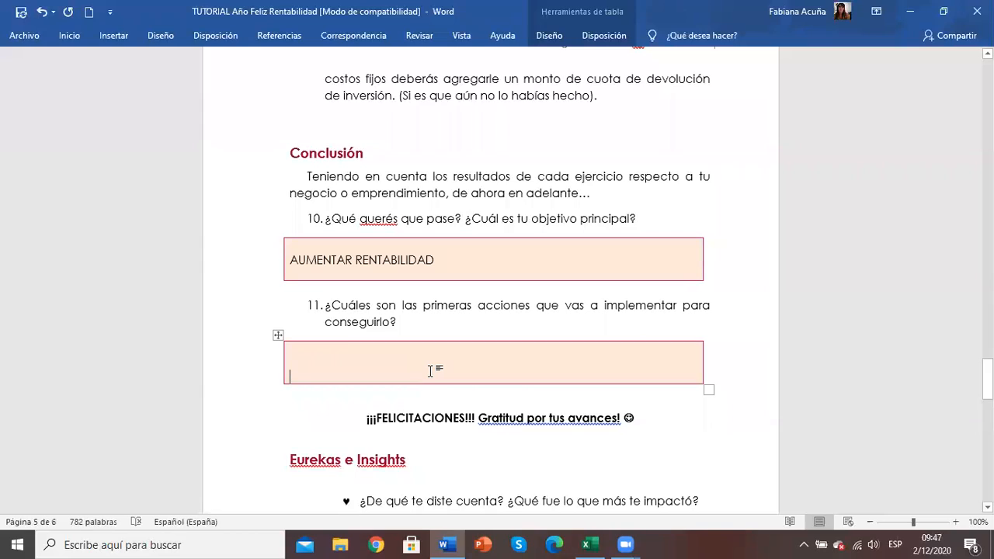
type("- bajar")
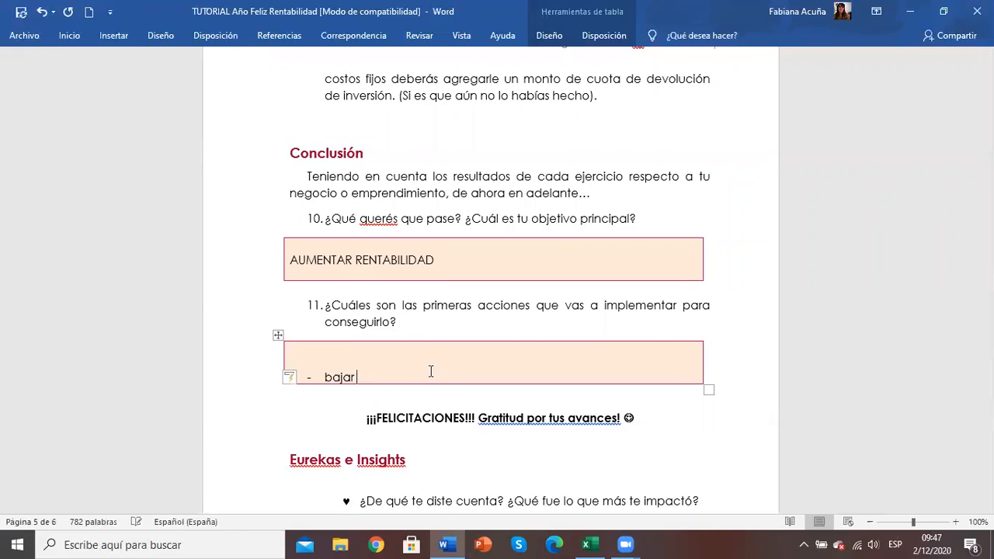
type(" costos")
key("Return")
type("auental")
key("BackSpace")
key("BackSpace")
key("BackSpace")
key("BackSpace")
key("BackSpace")
key("BackSpace")
type("mentar precios en un 15%")
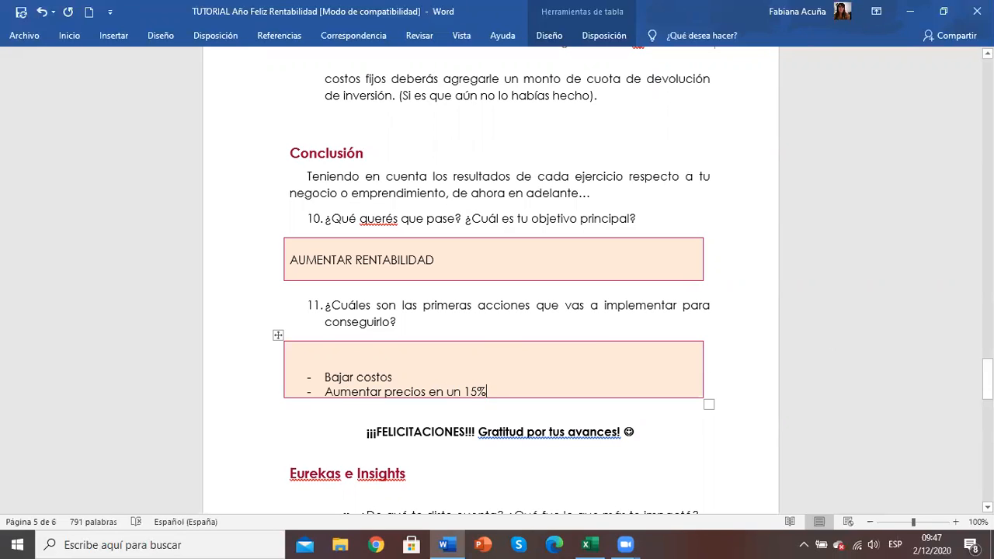
Step: Review the Eurekas e Insights questions and the closing page of the workbook
scroll(497, 279, "down", 3)
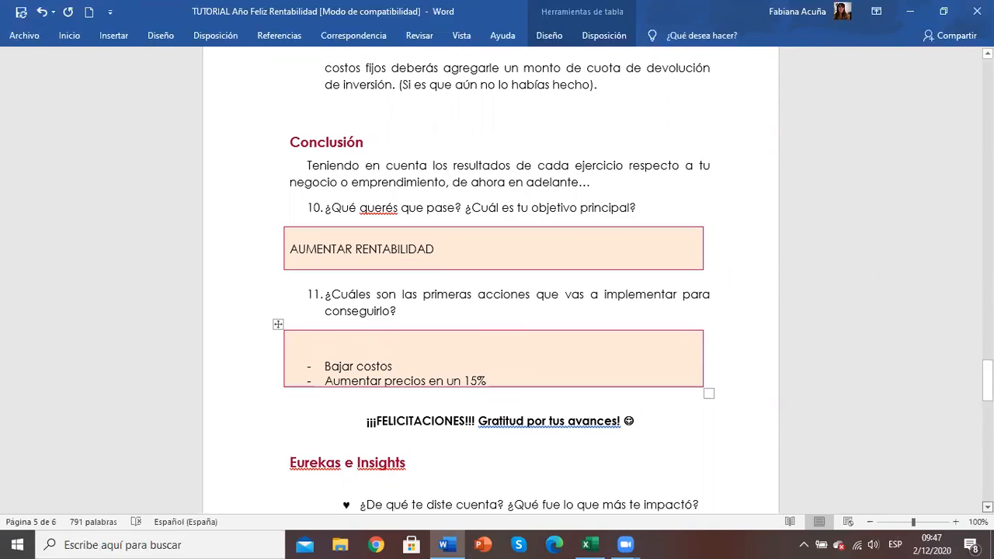
scroll(497, 279, "down", 3)
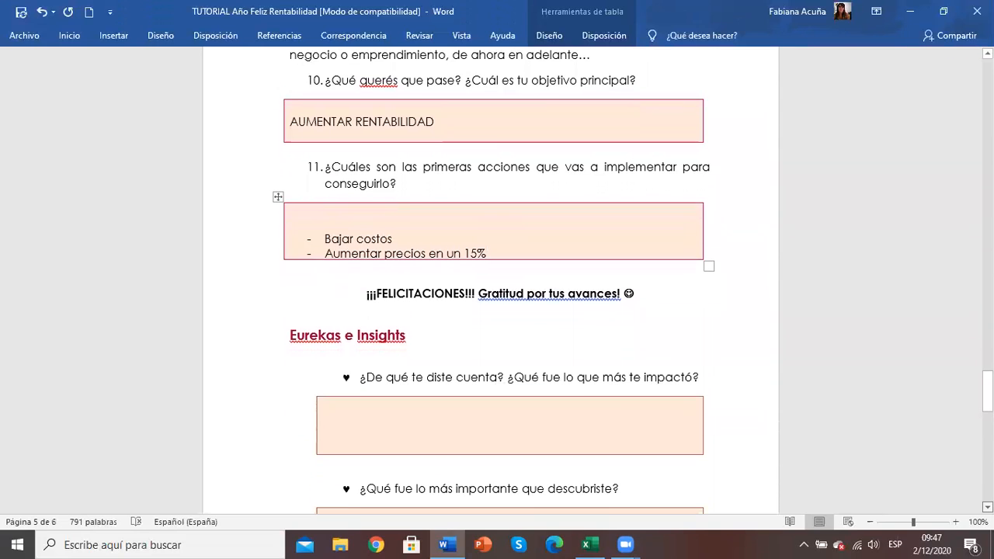
scroll(497, 279, "down", 1)
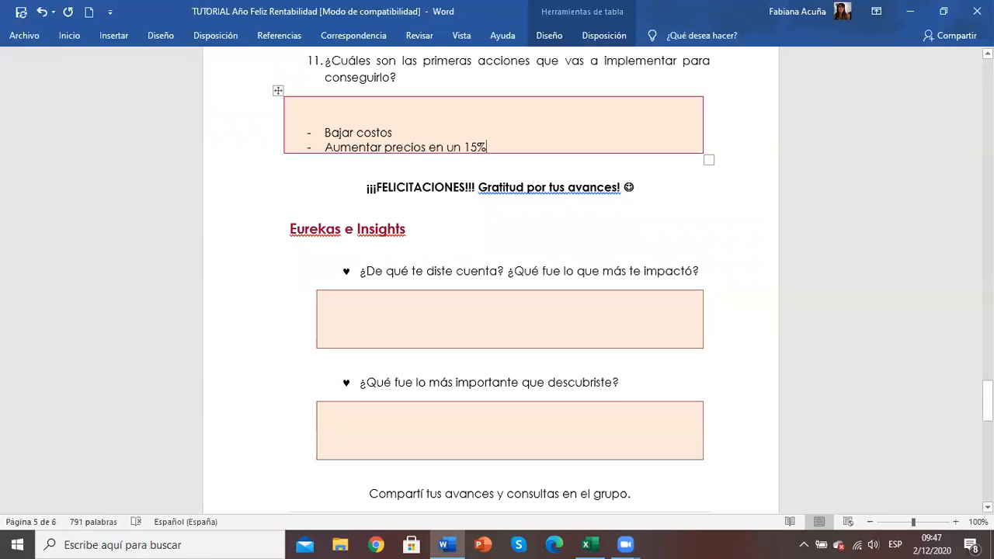
scroll(497, 280, "down", 10)
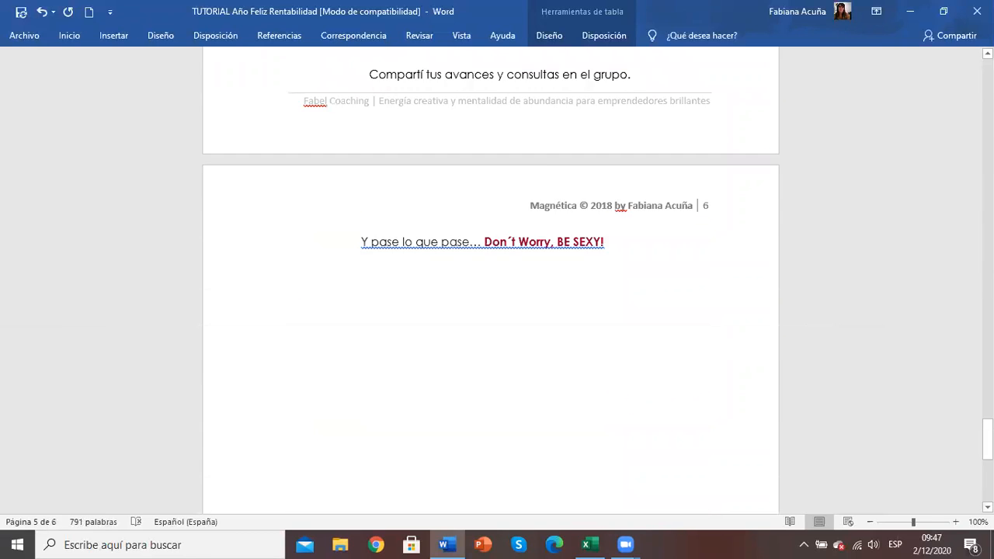
left_click_drag(987, 442, 987, 406)
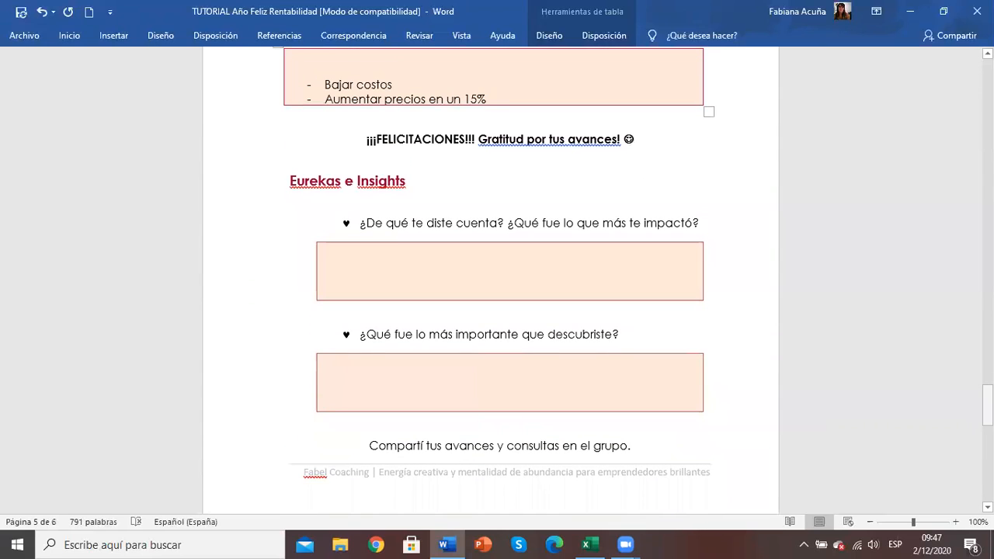